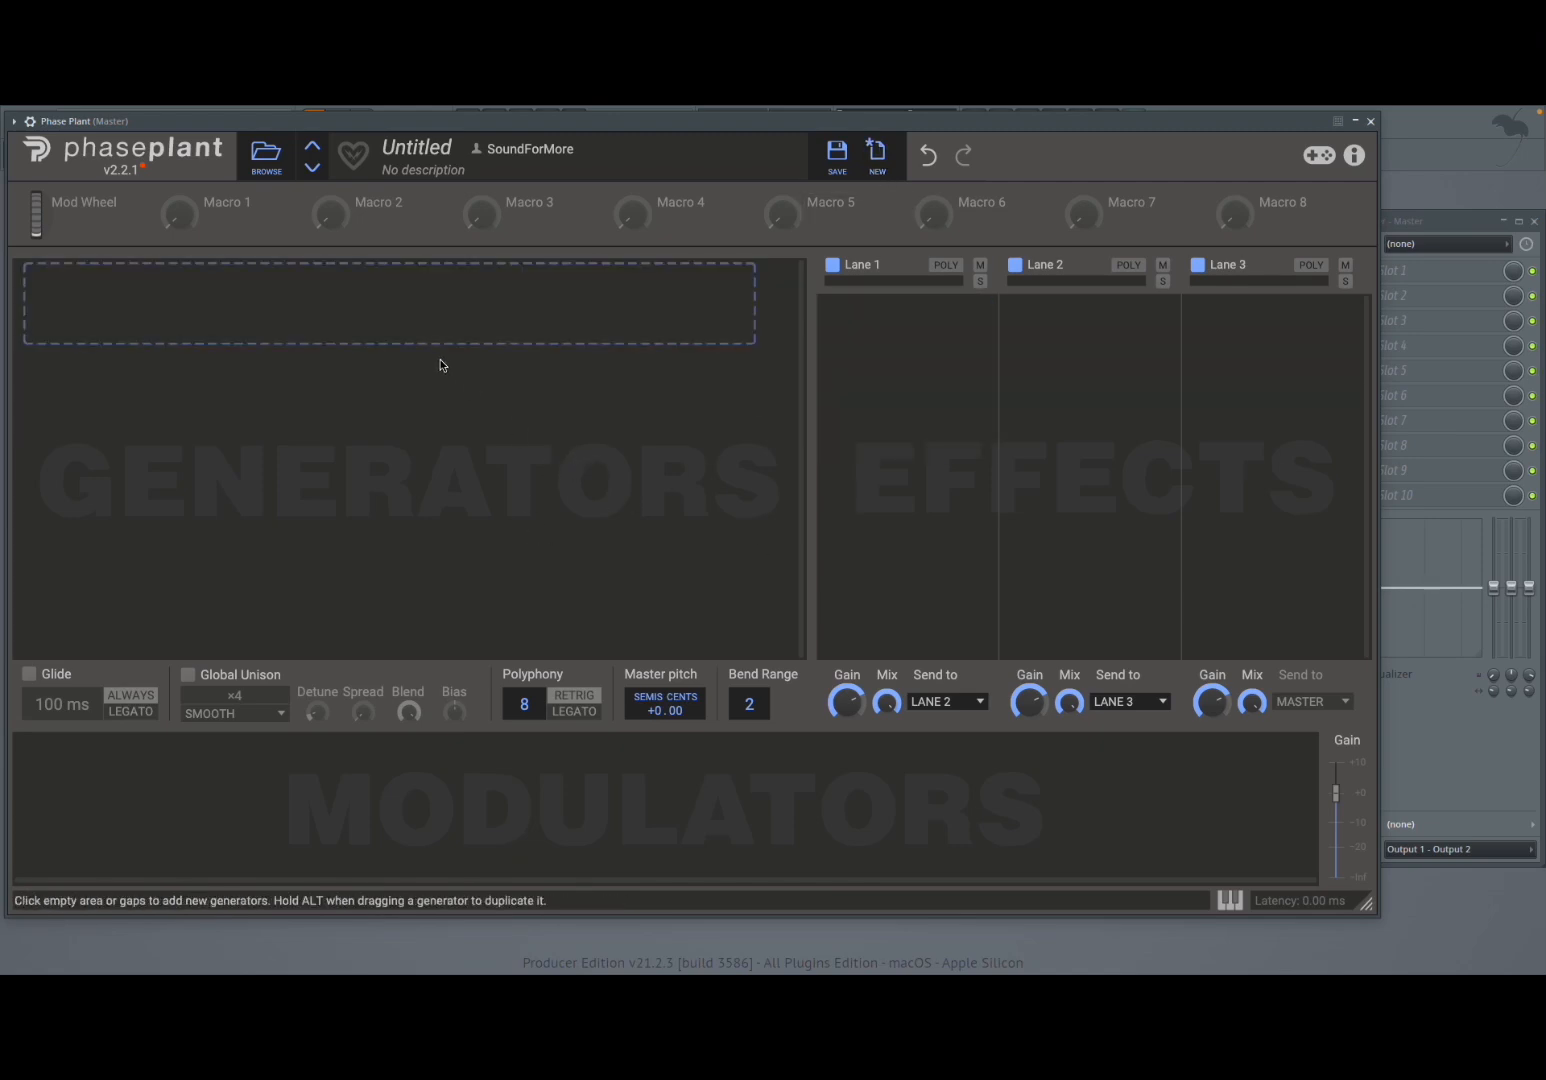
Add a Wavetable generator to the empty generator area and toggle it off and back on.
click(360, 305)
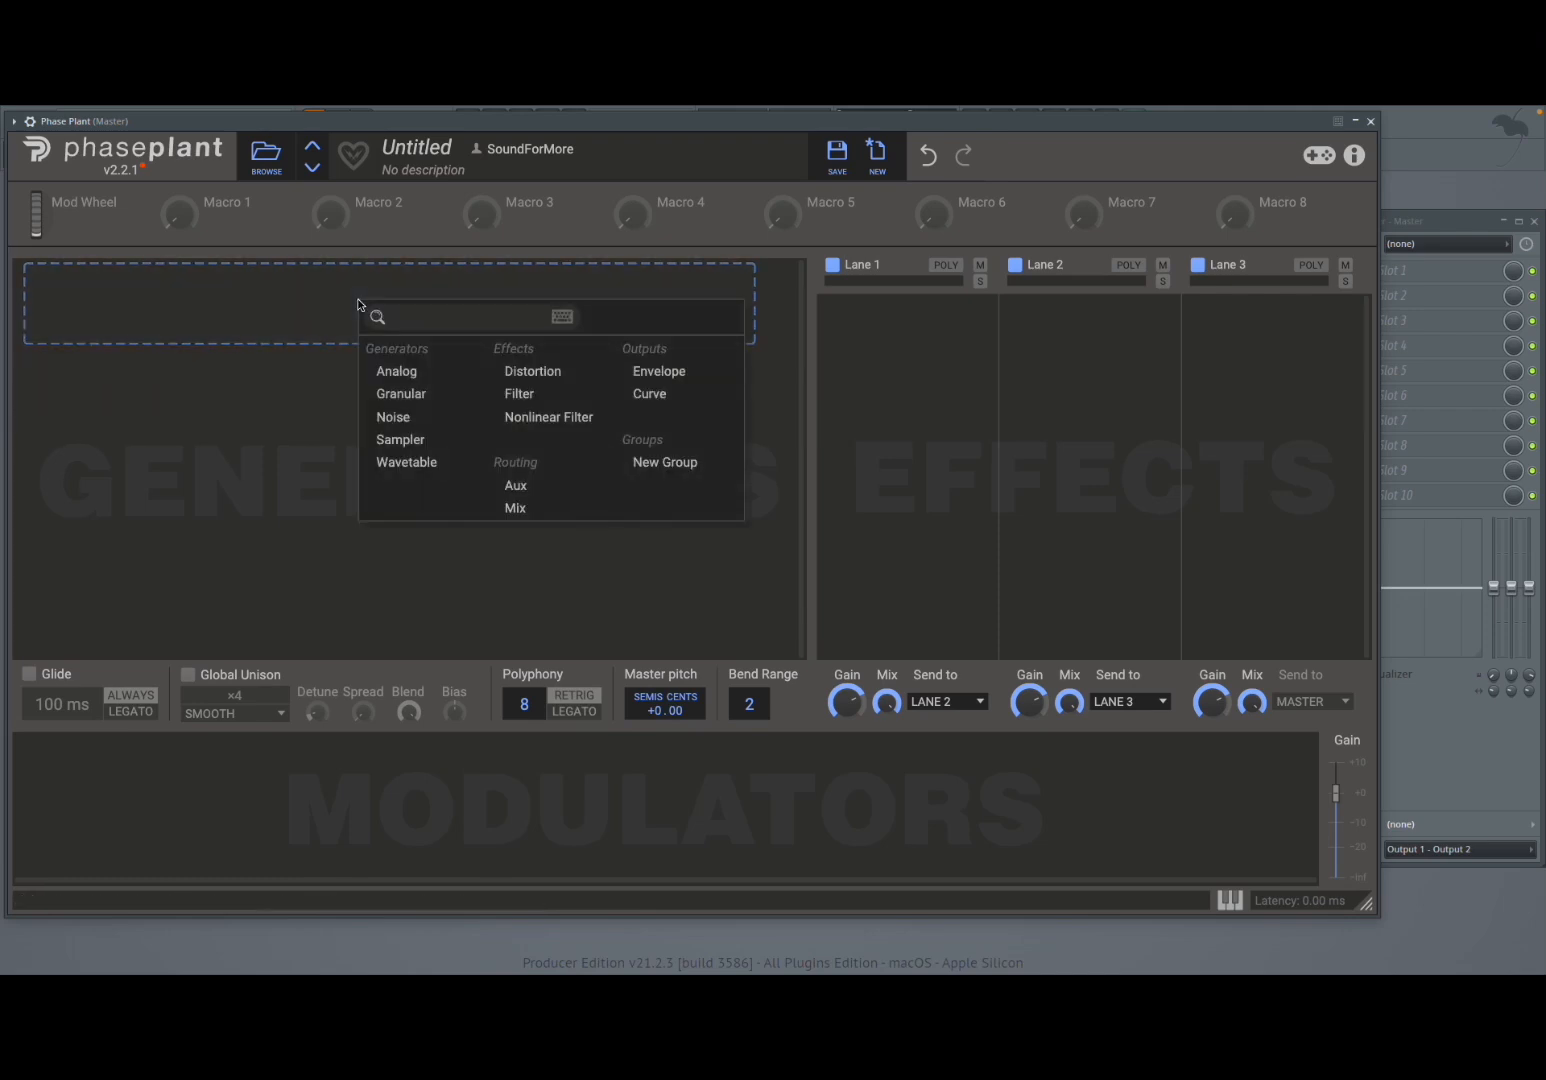
click(431, 465)
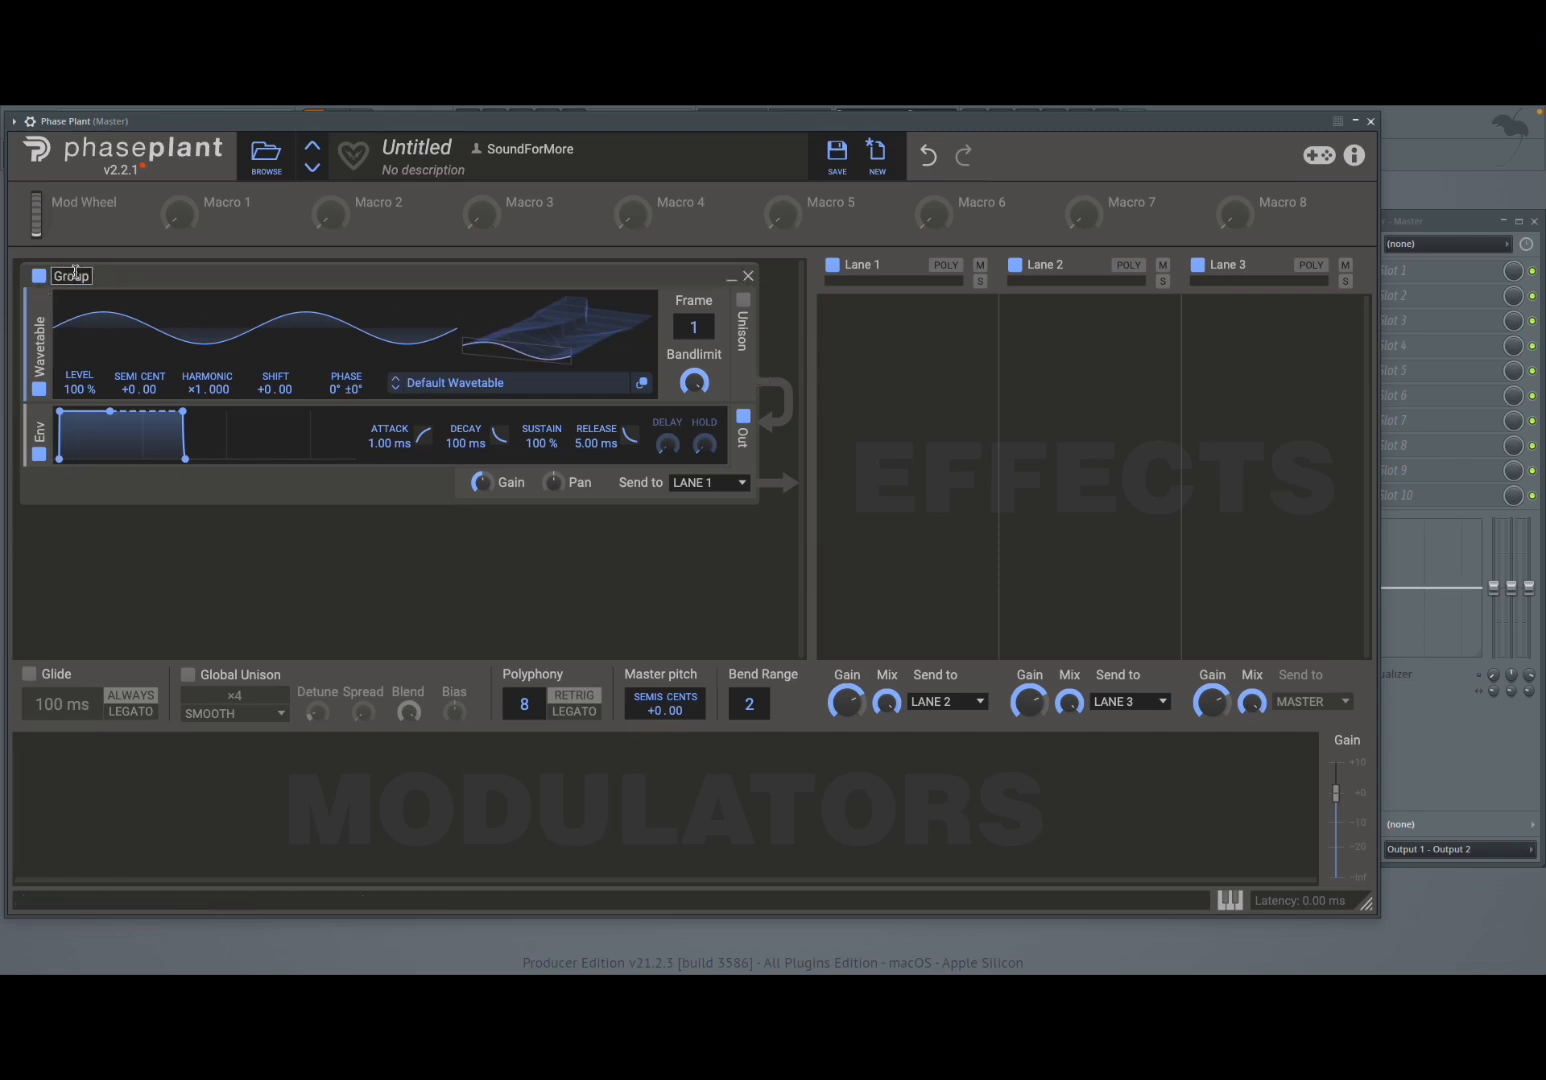
click(39, 389)
click(39, 389)
Load the factory Square to Sine wavetable from the Morphs folder into the generator.
click(483, 385)
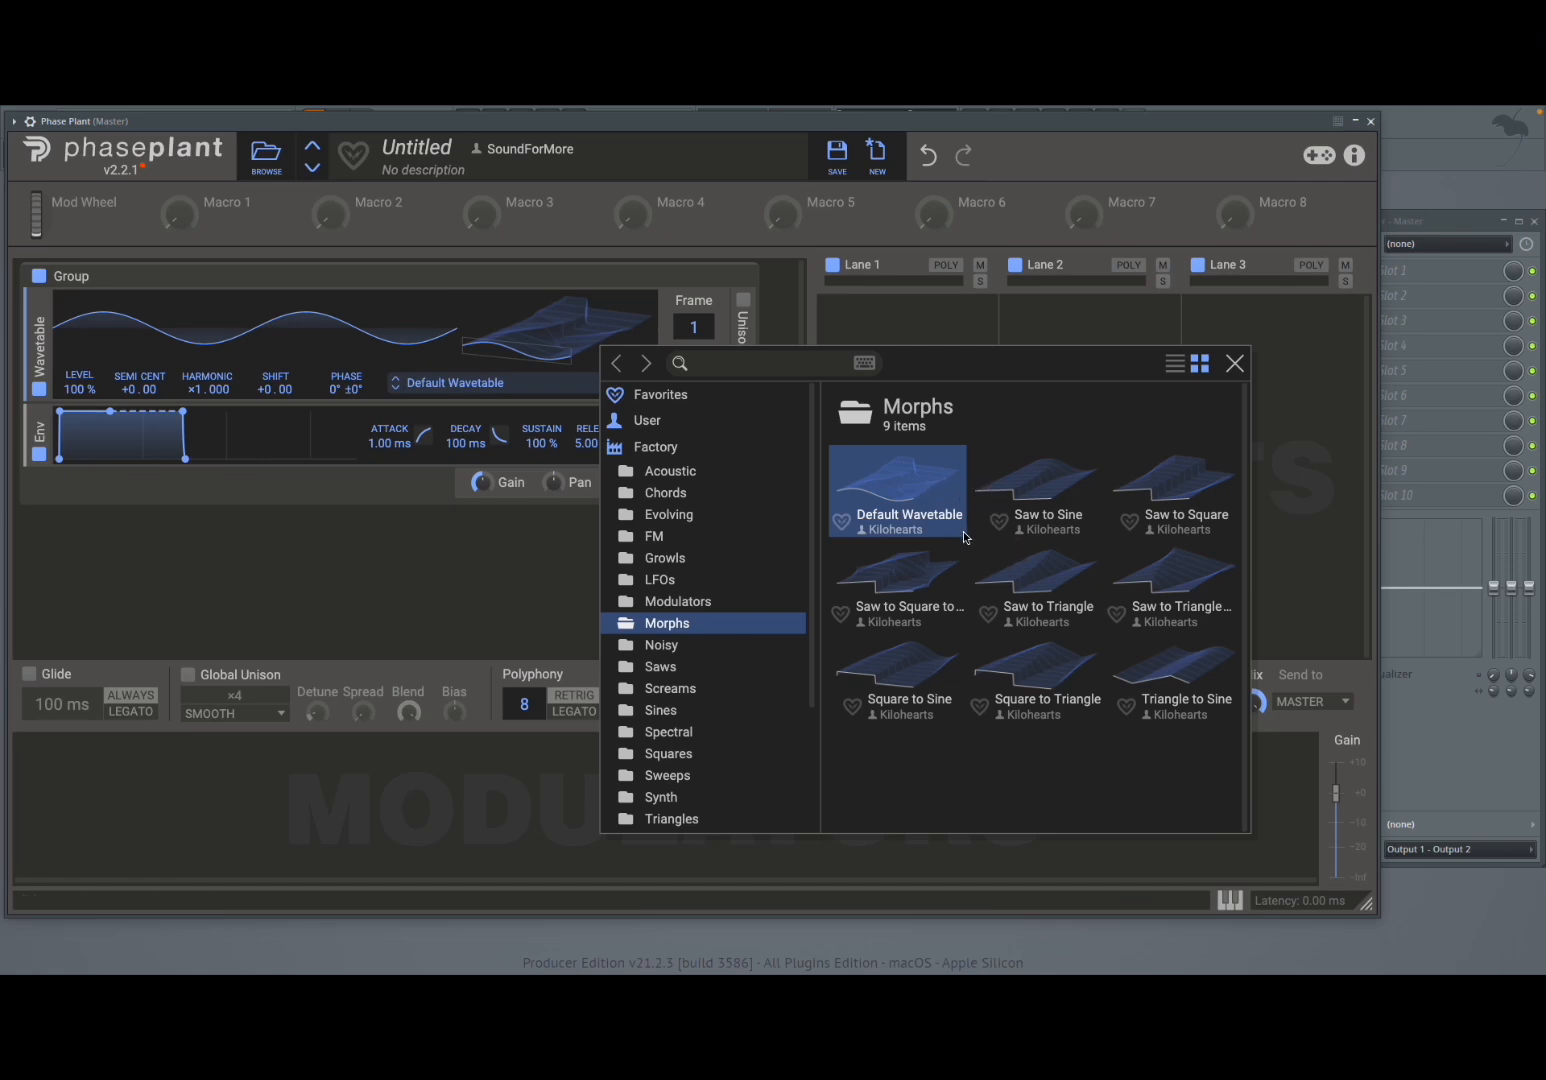
click(899, 687)
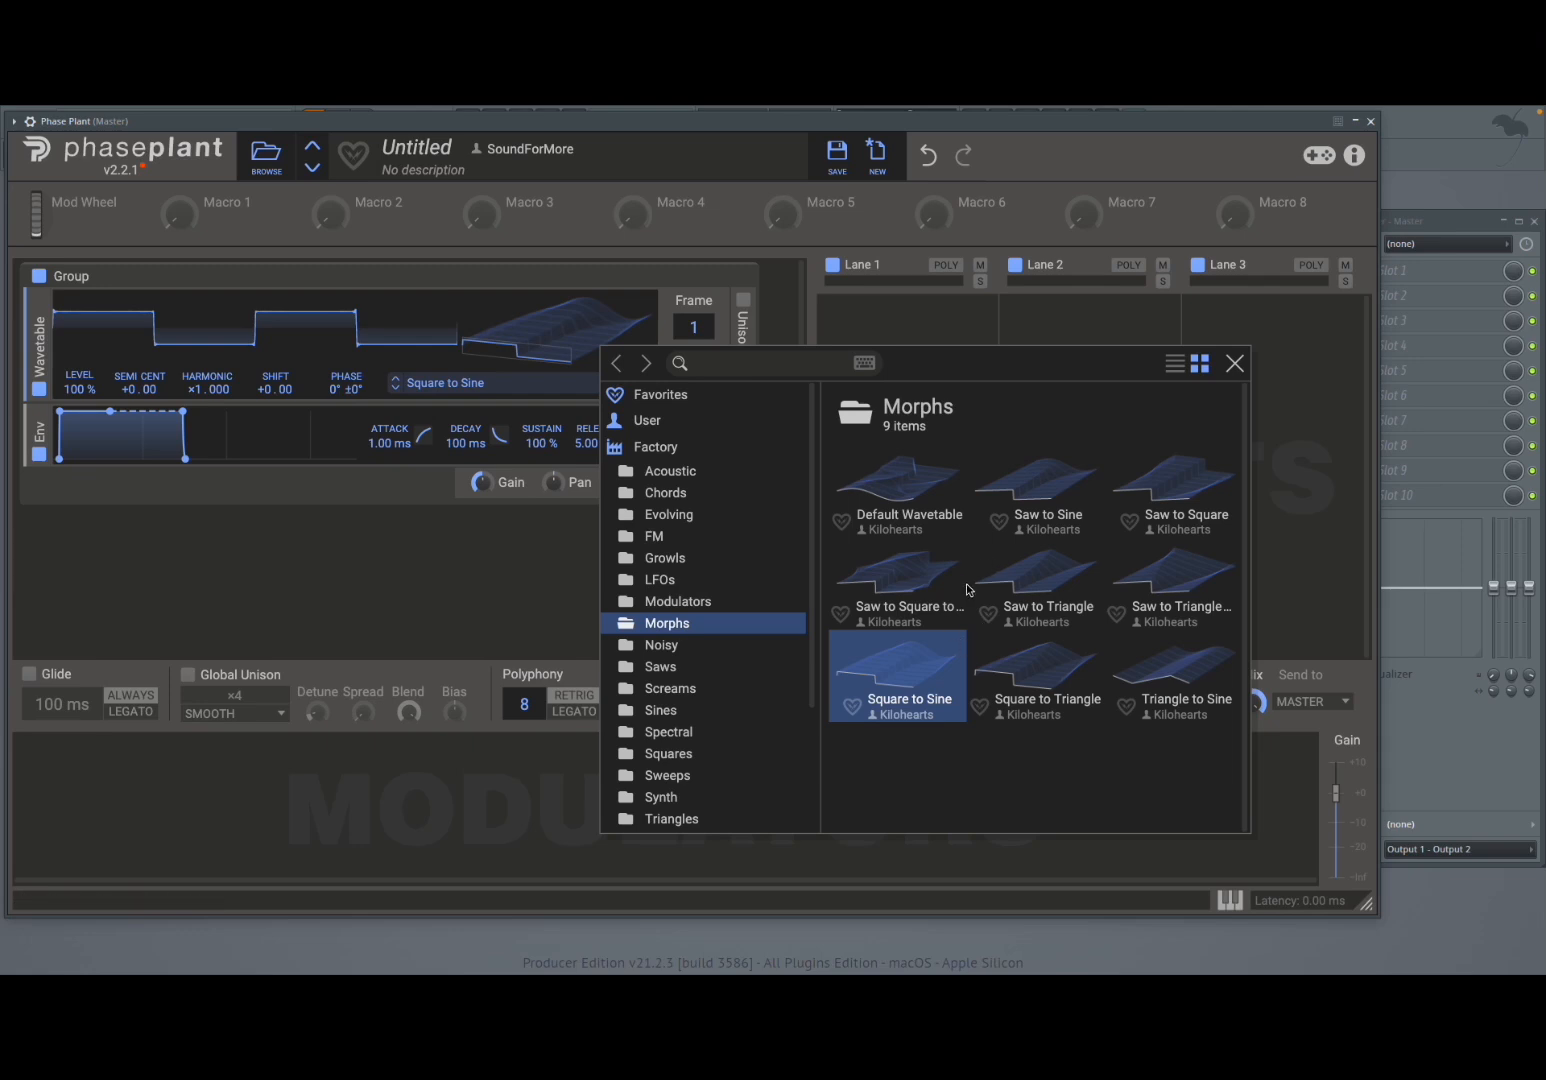
click(1236, 363)
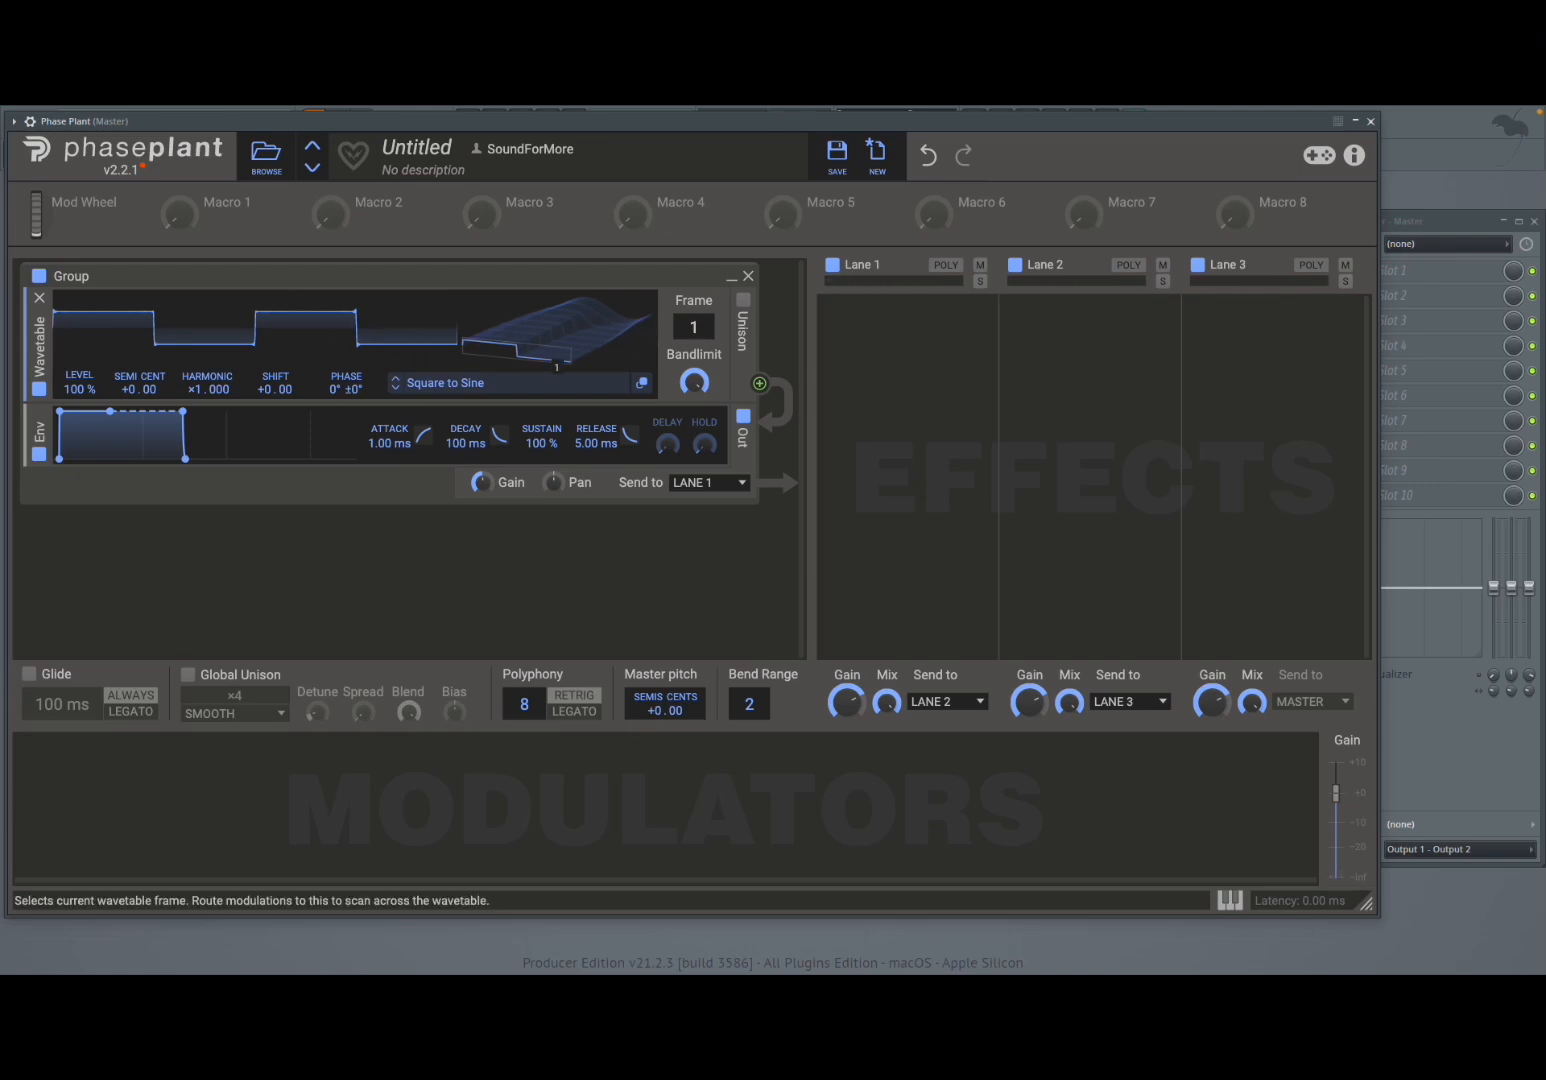
Scan through the wavetable by setting its Frame to 126 and then to 256.
drag(694, 327, 694, 245)
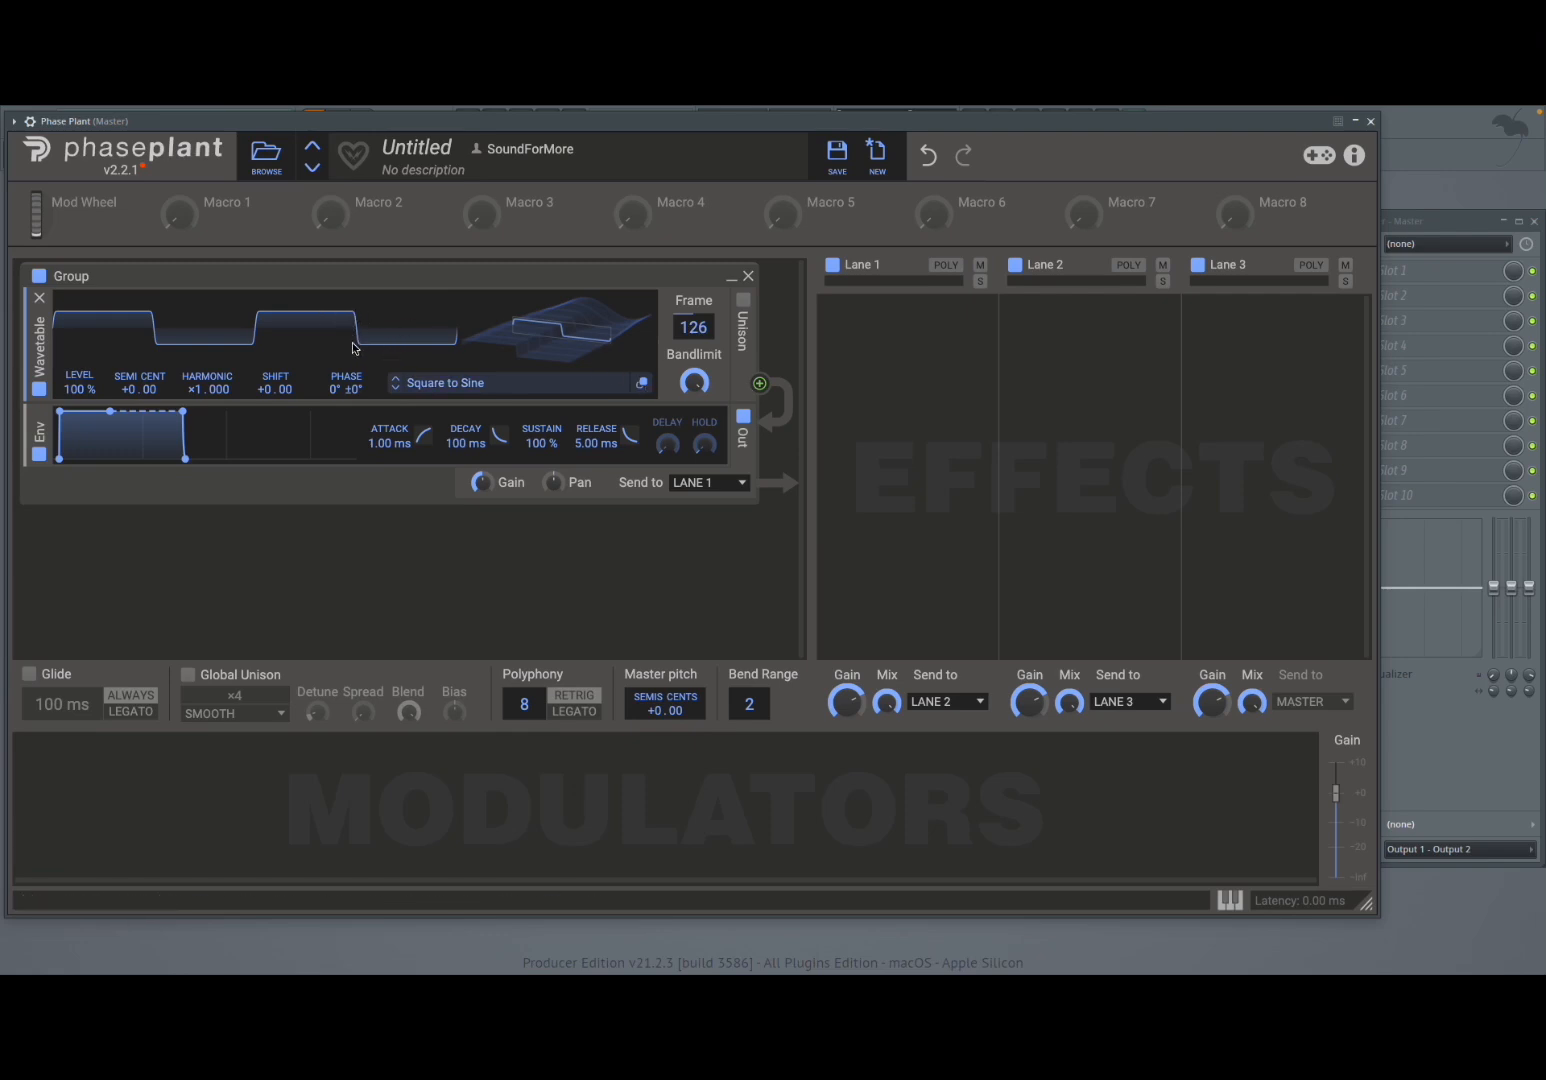
drag(704, 331, 704, 204)
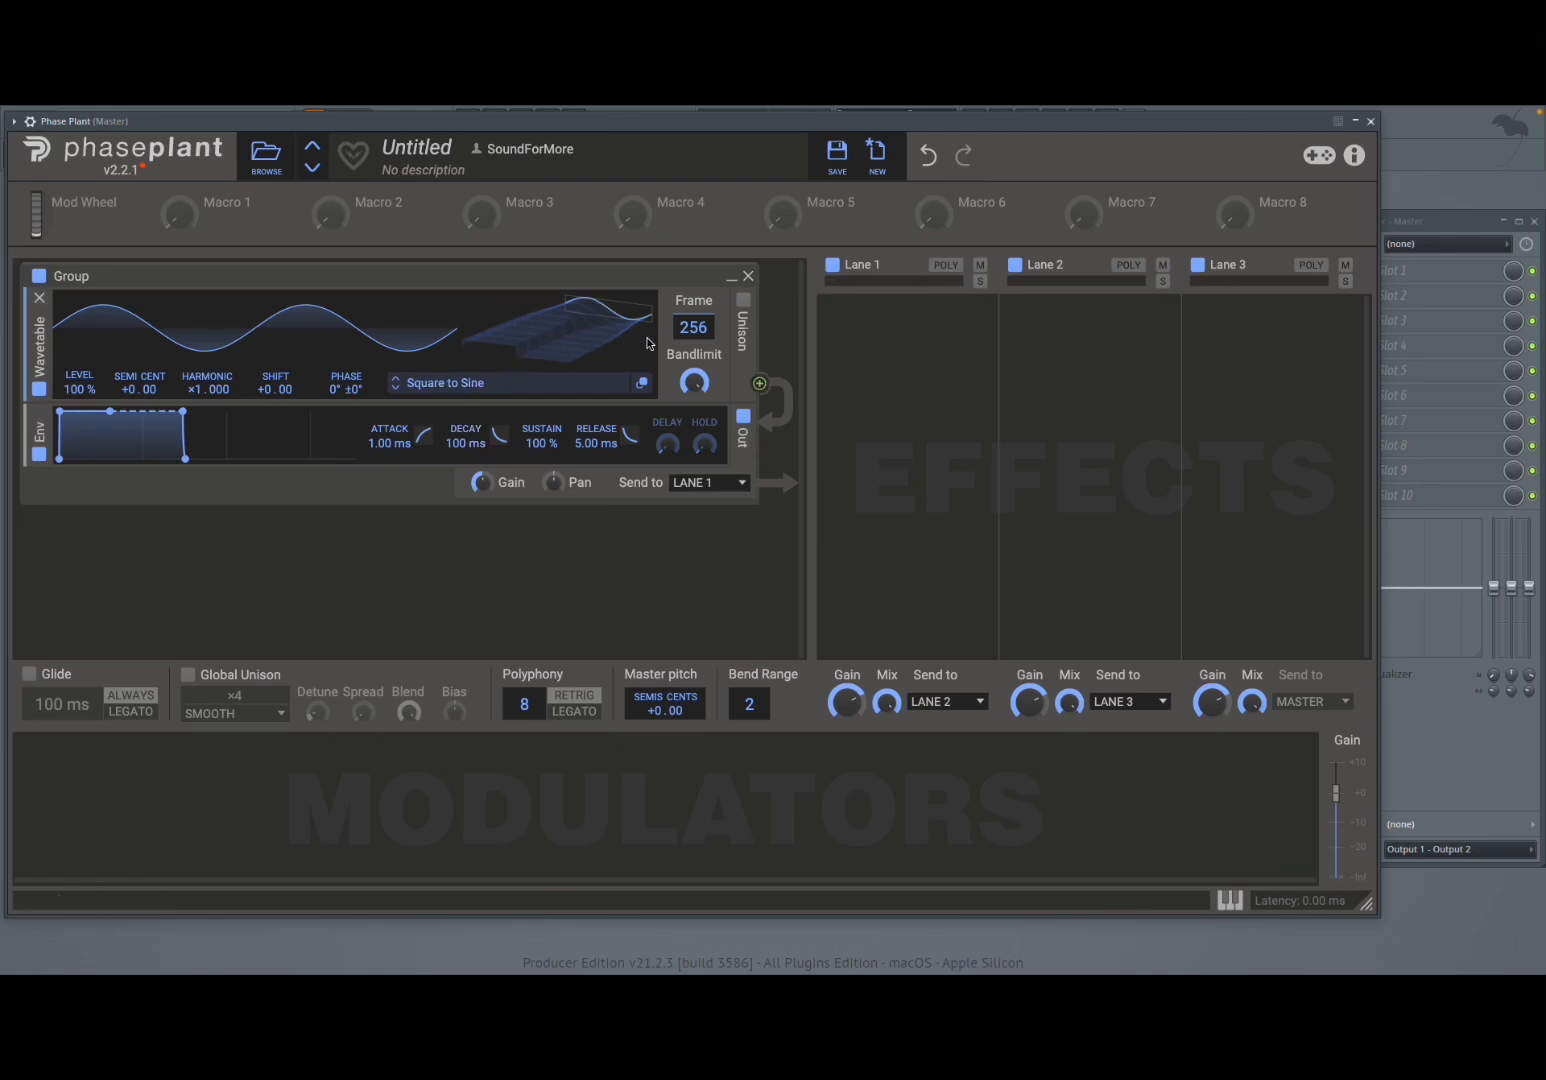
drag(658, 338, 600, 350)
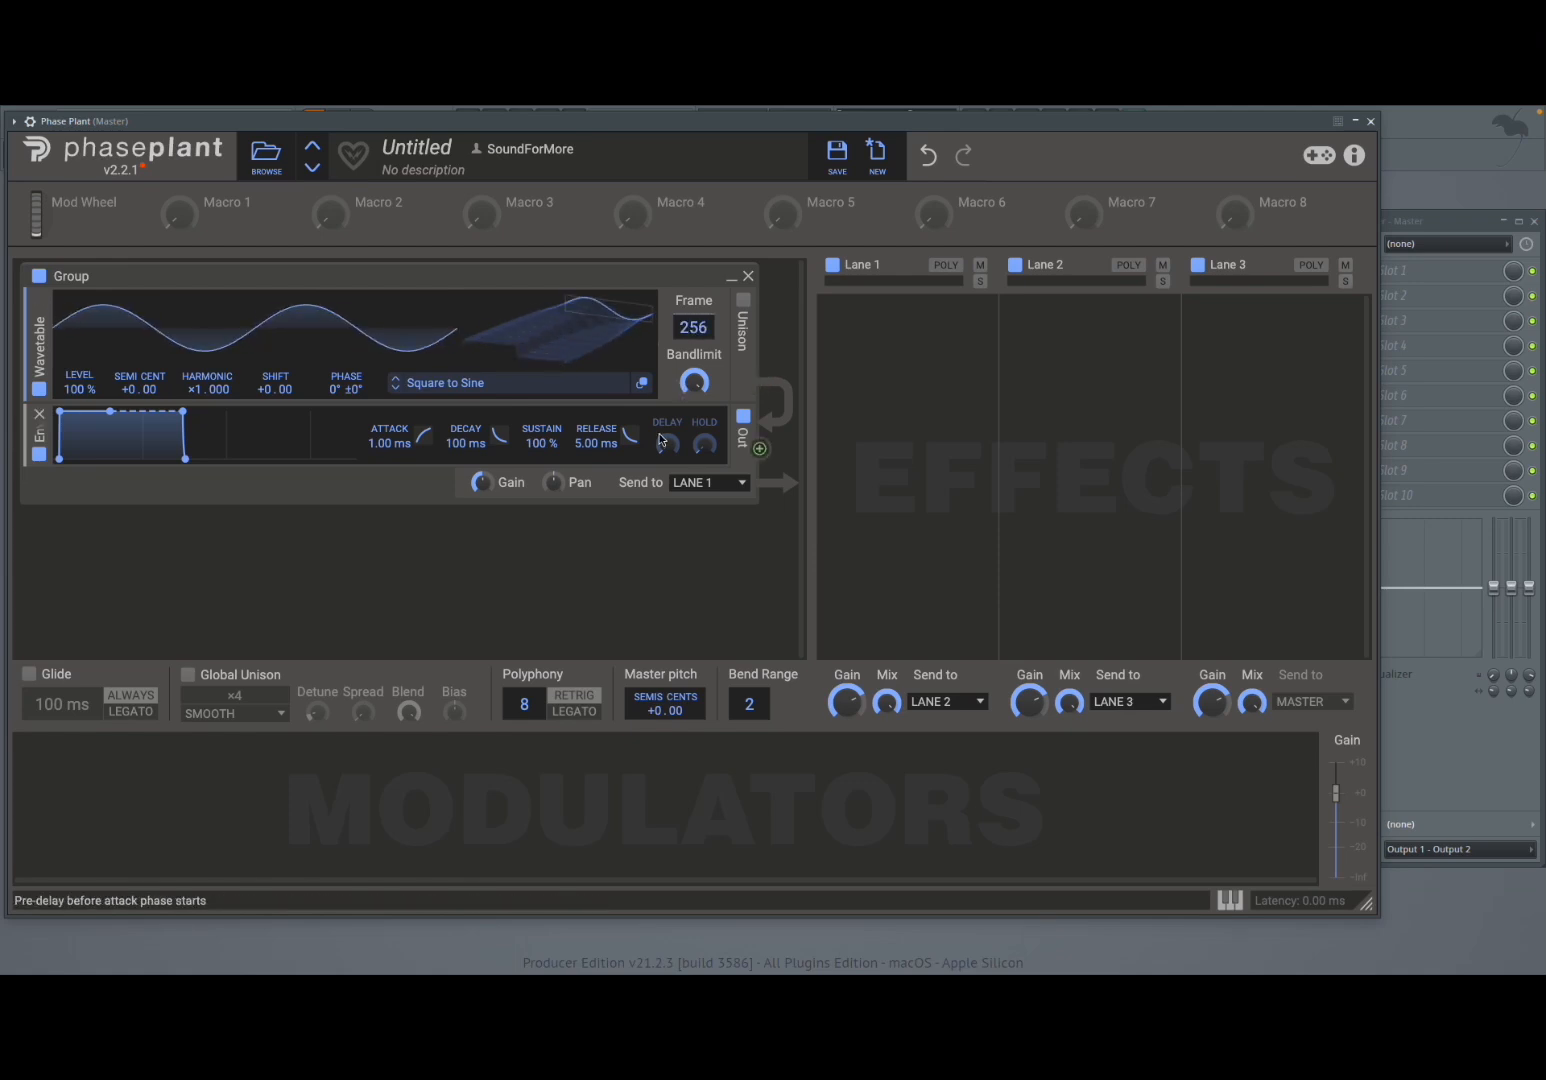
Load the Piano 2 wavetable from the factory Acoustic folder and set its Frame to 1.
click(498, 386)
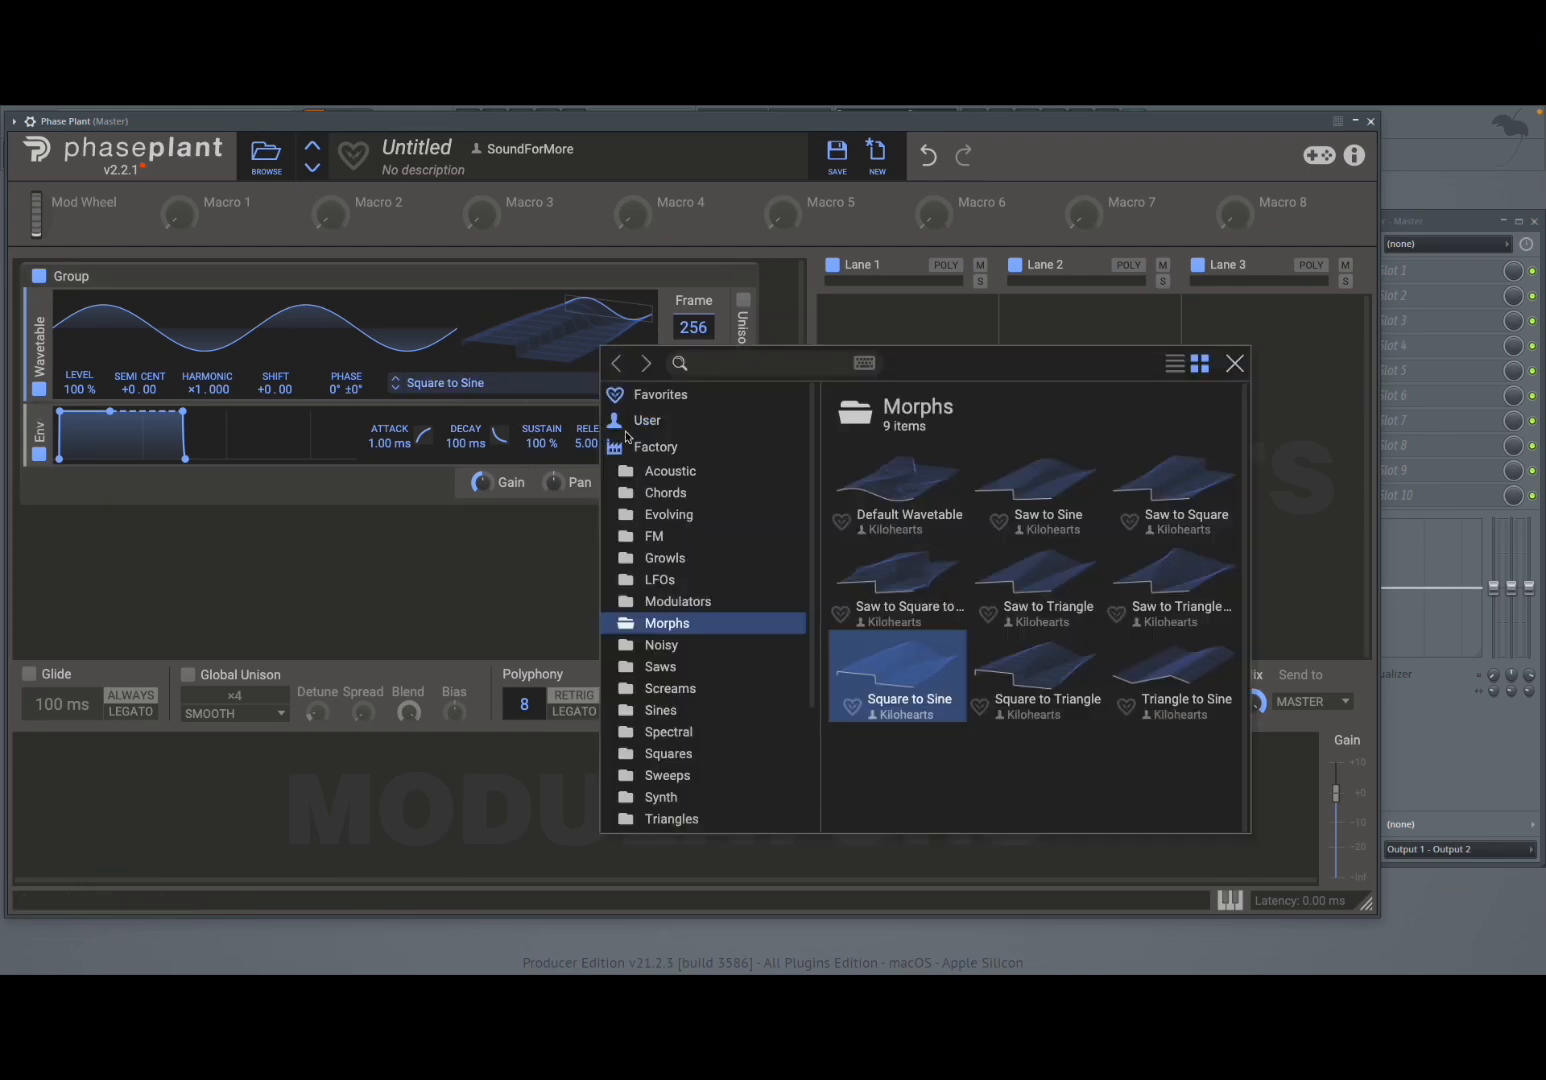
click(672, 470)
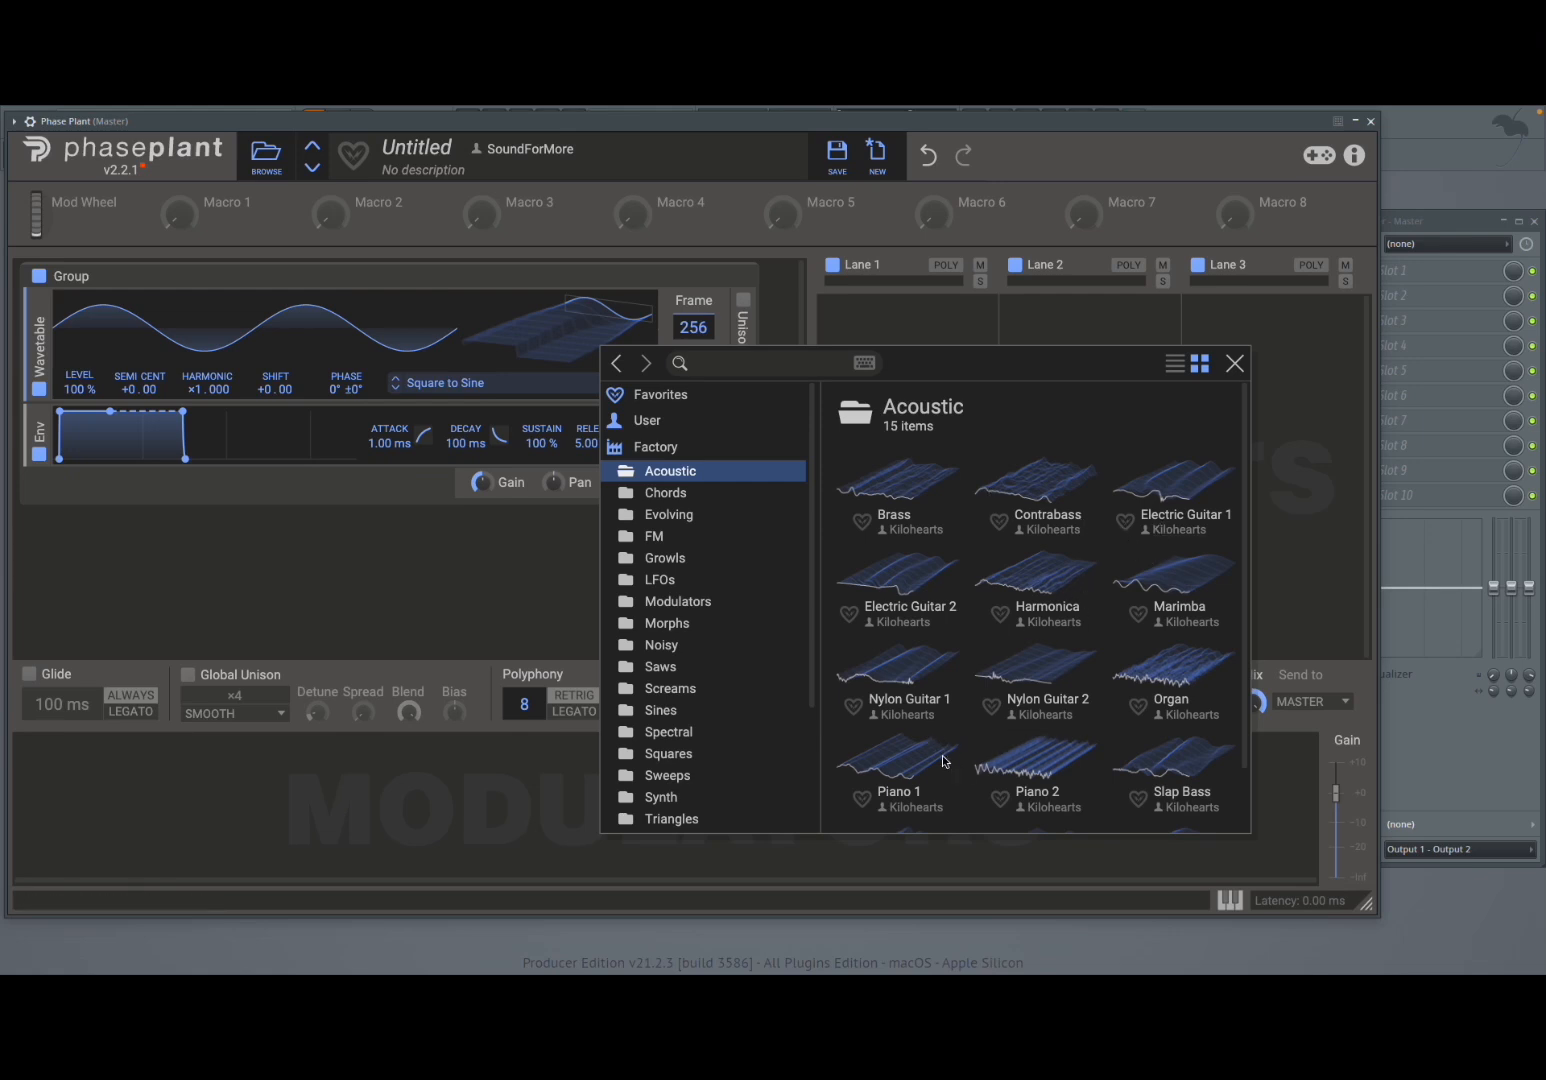
click(1054, 771)
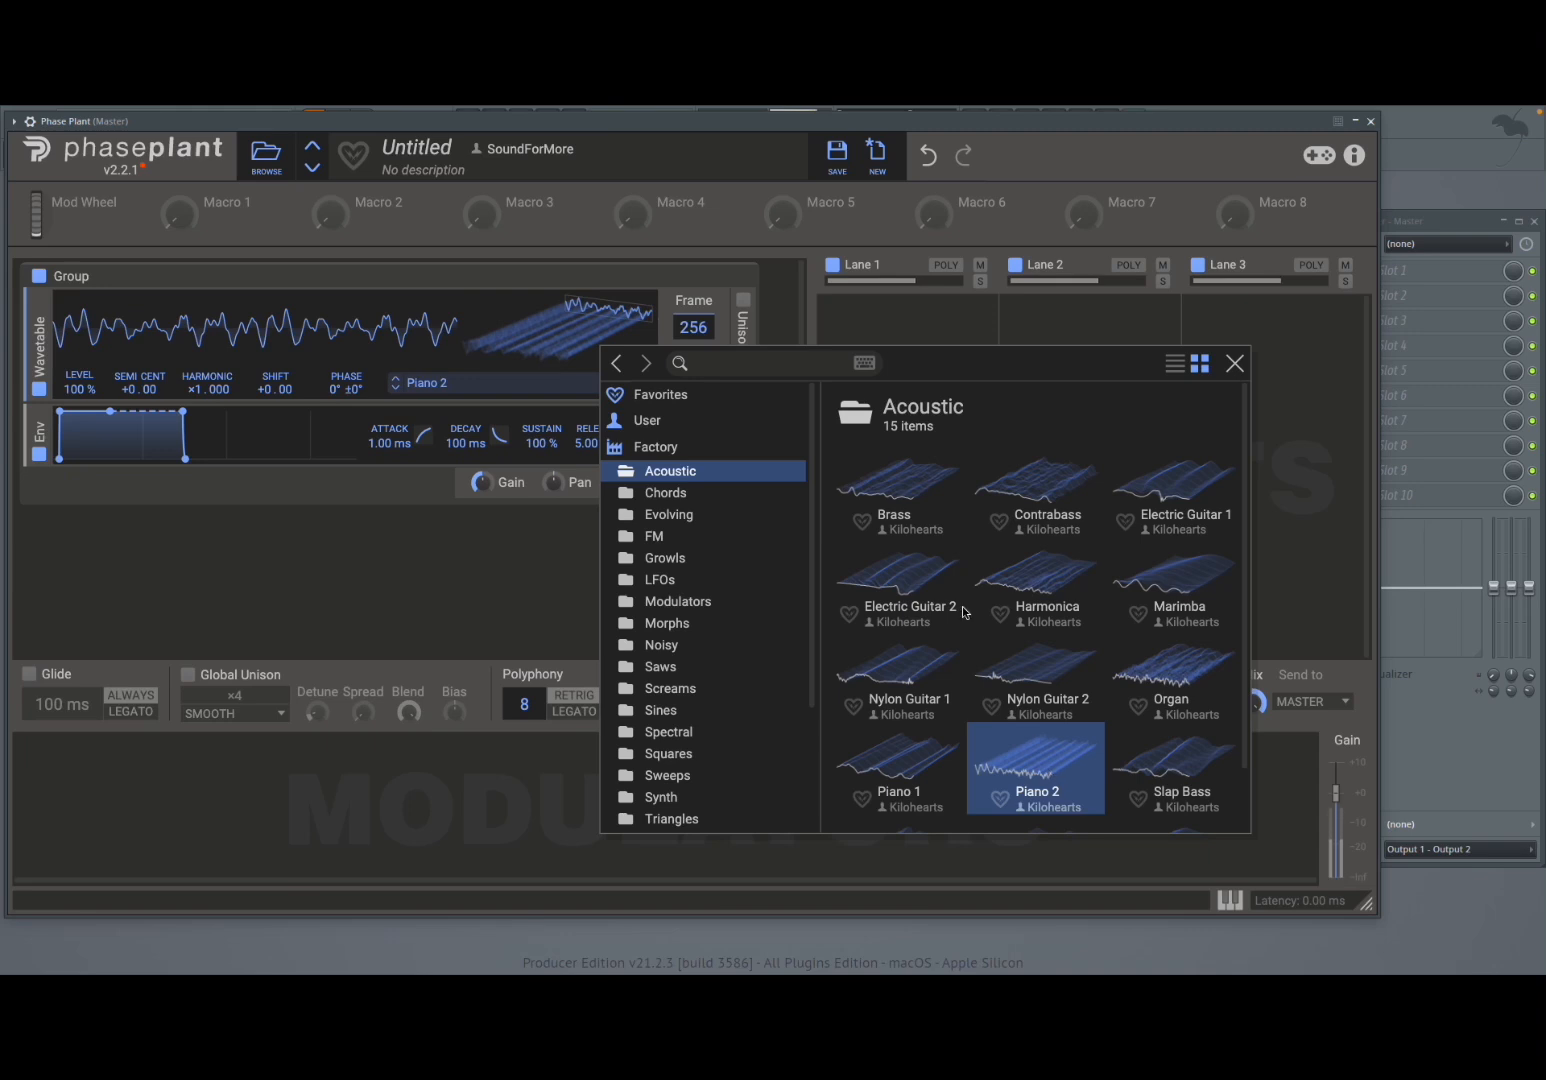
click(1236, 364)
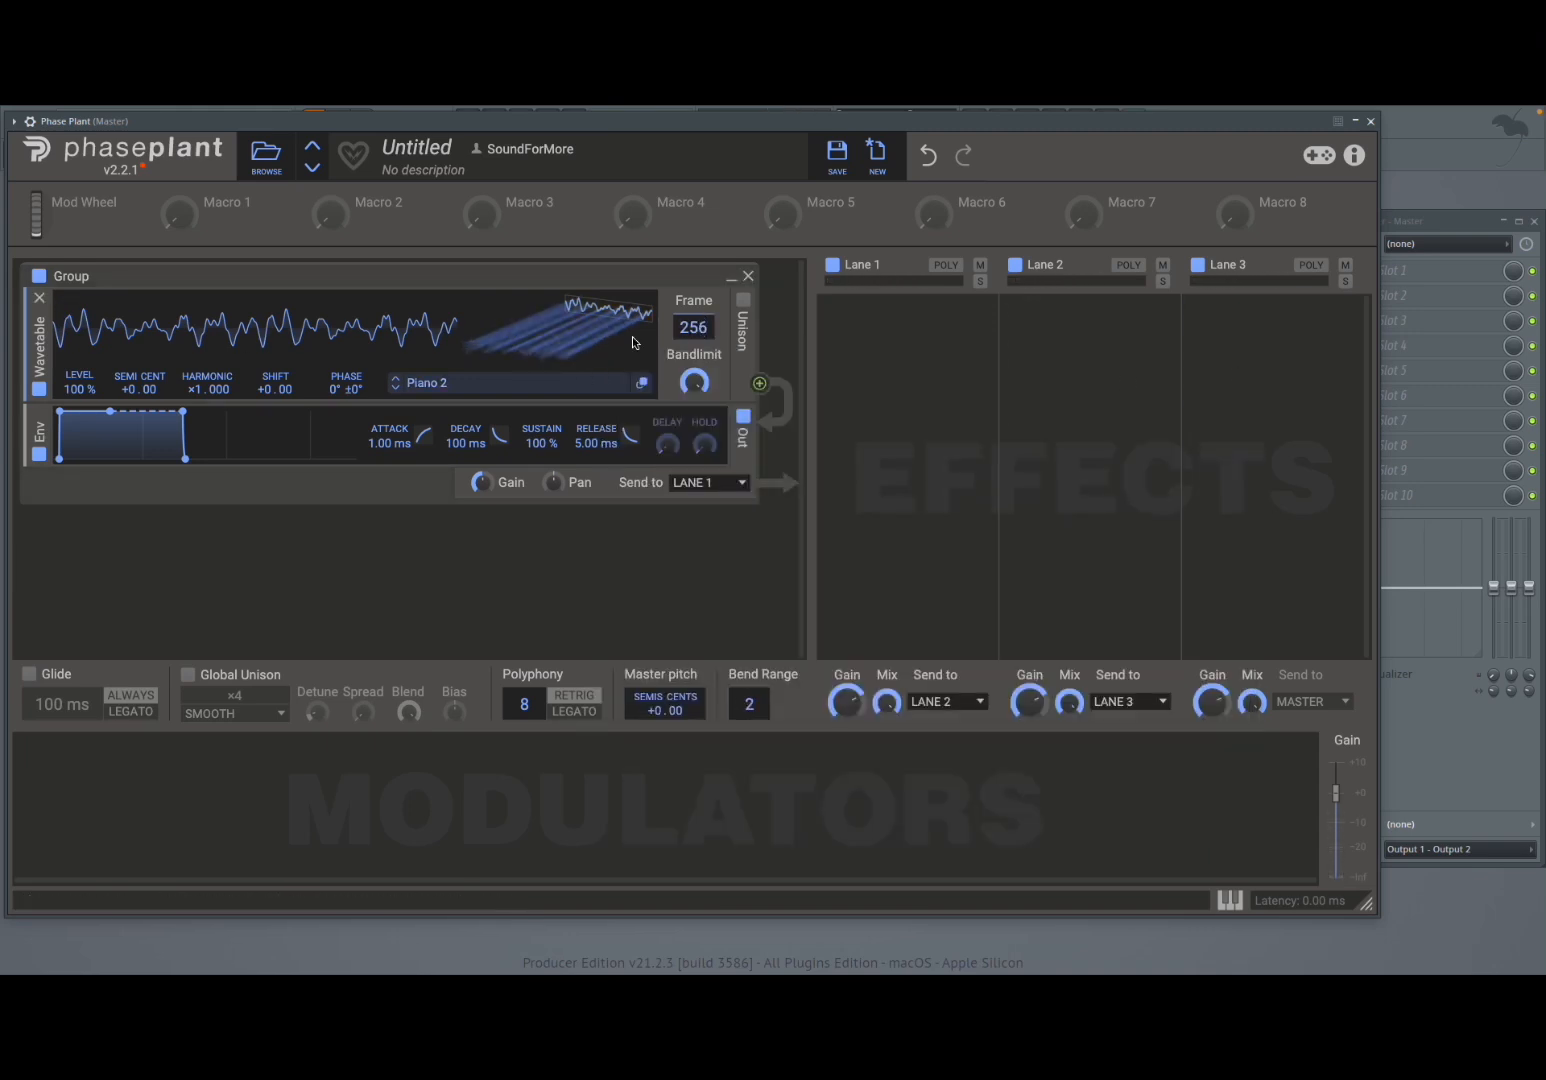
drag(698, 328, 698, 585)
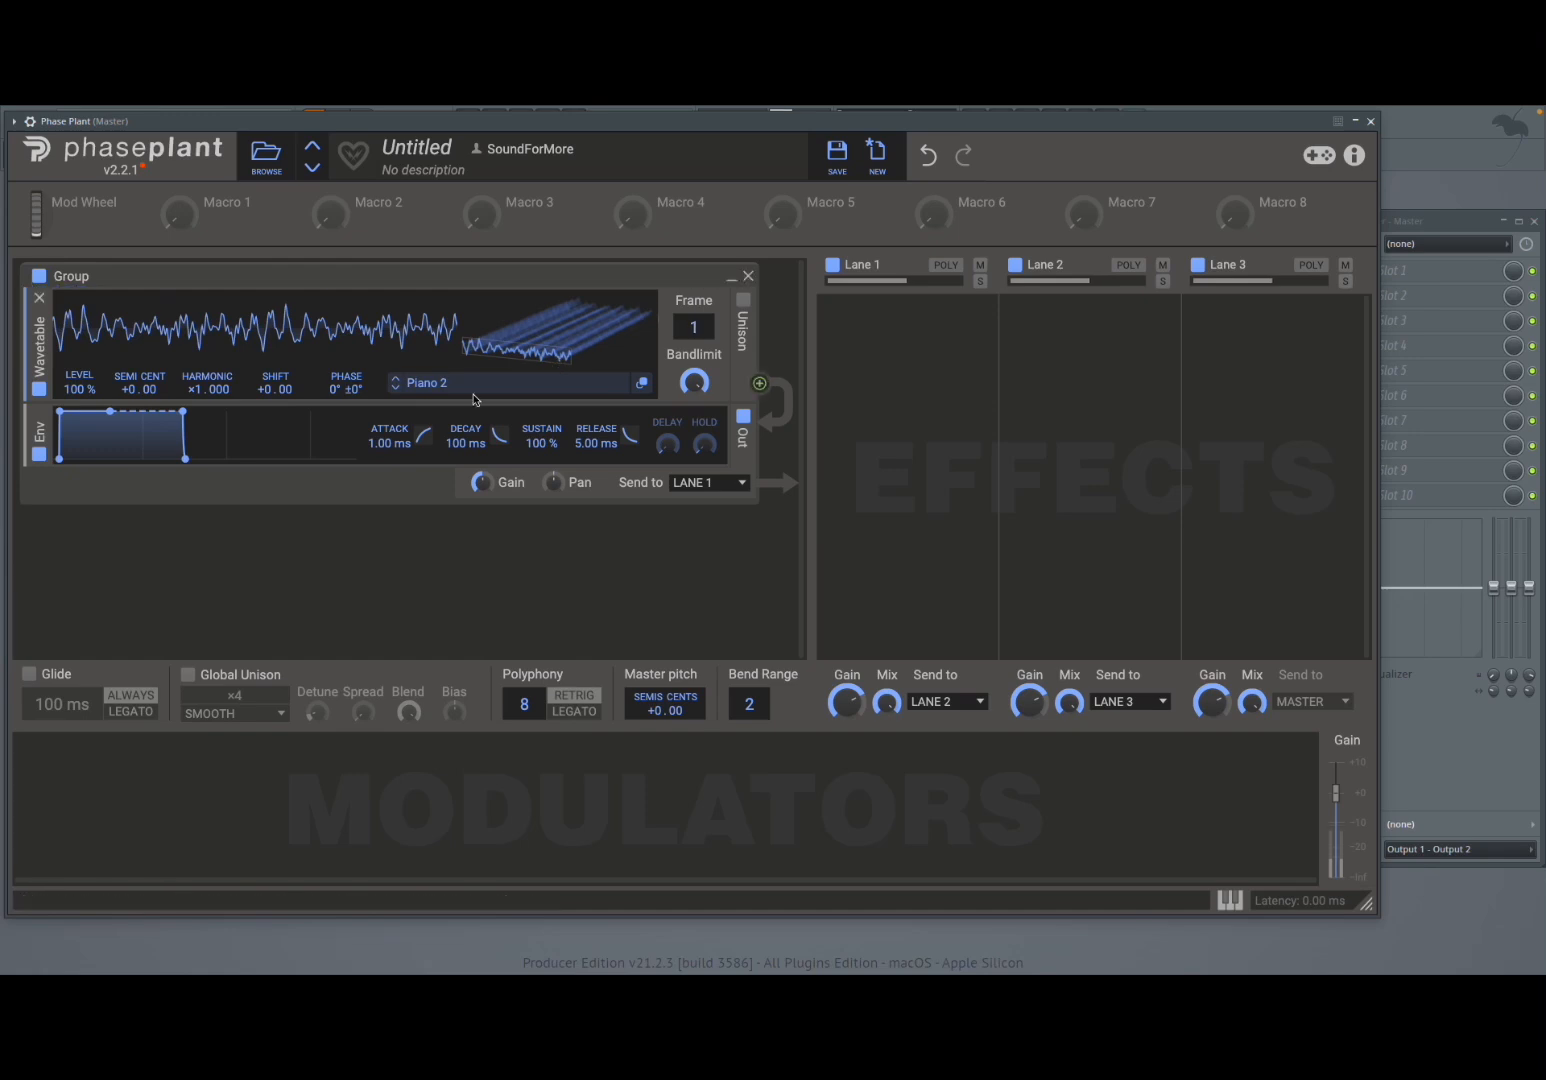
Switch to the Piano 1 wavetable, scan through its frames and return the Frame to 1.
click(396, 379)
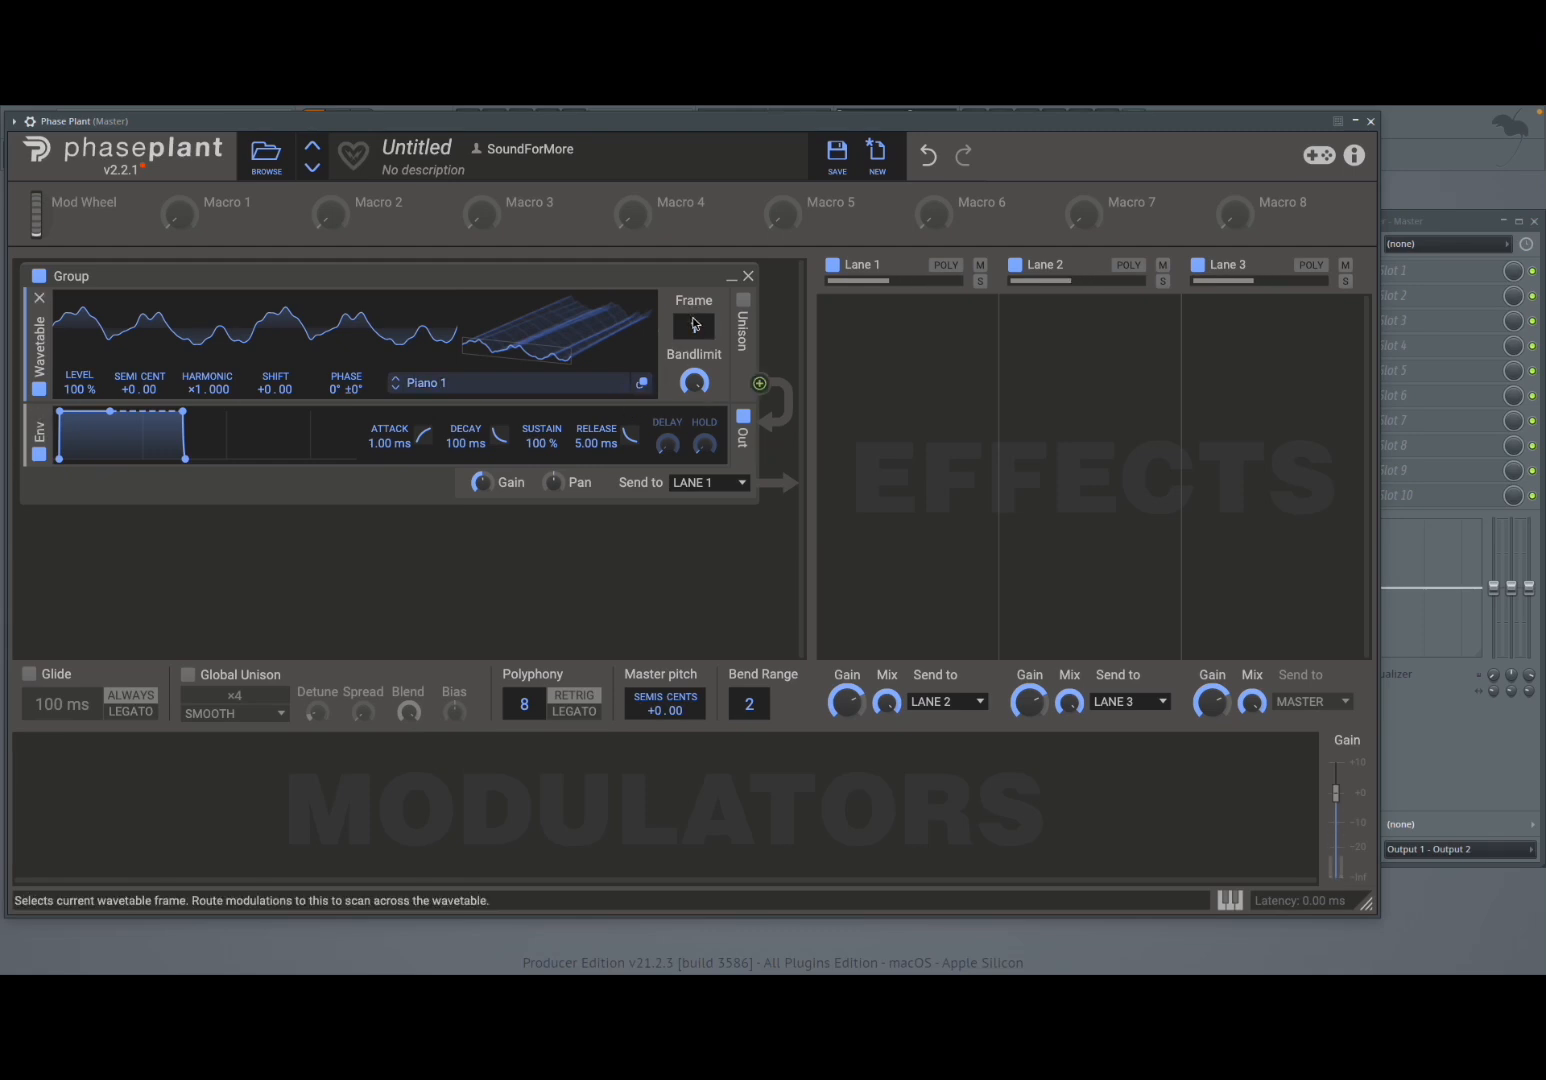
drag(693, 327, 693, 214)
drag(694, 330, 694, 362)
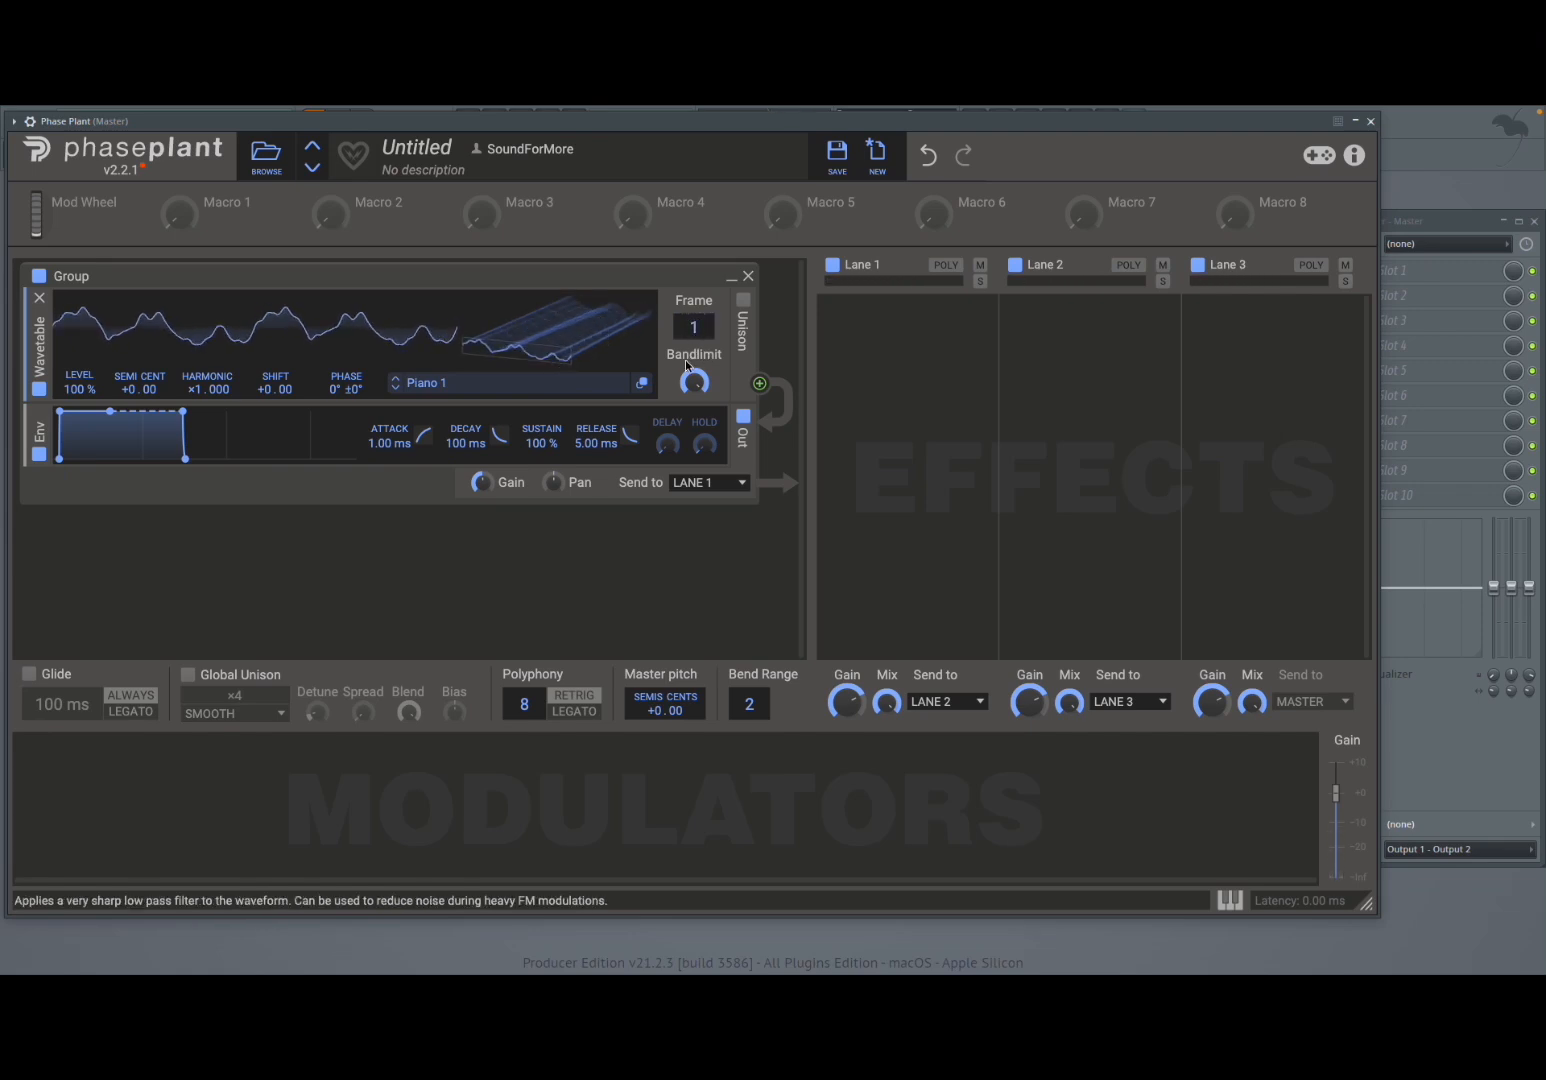
Load the Additive Fold wavetable from the factory Screams folder into the generator.
click(565, 382)
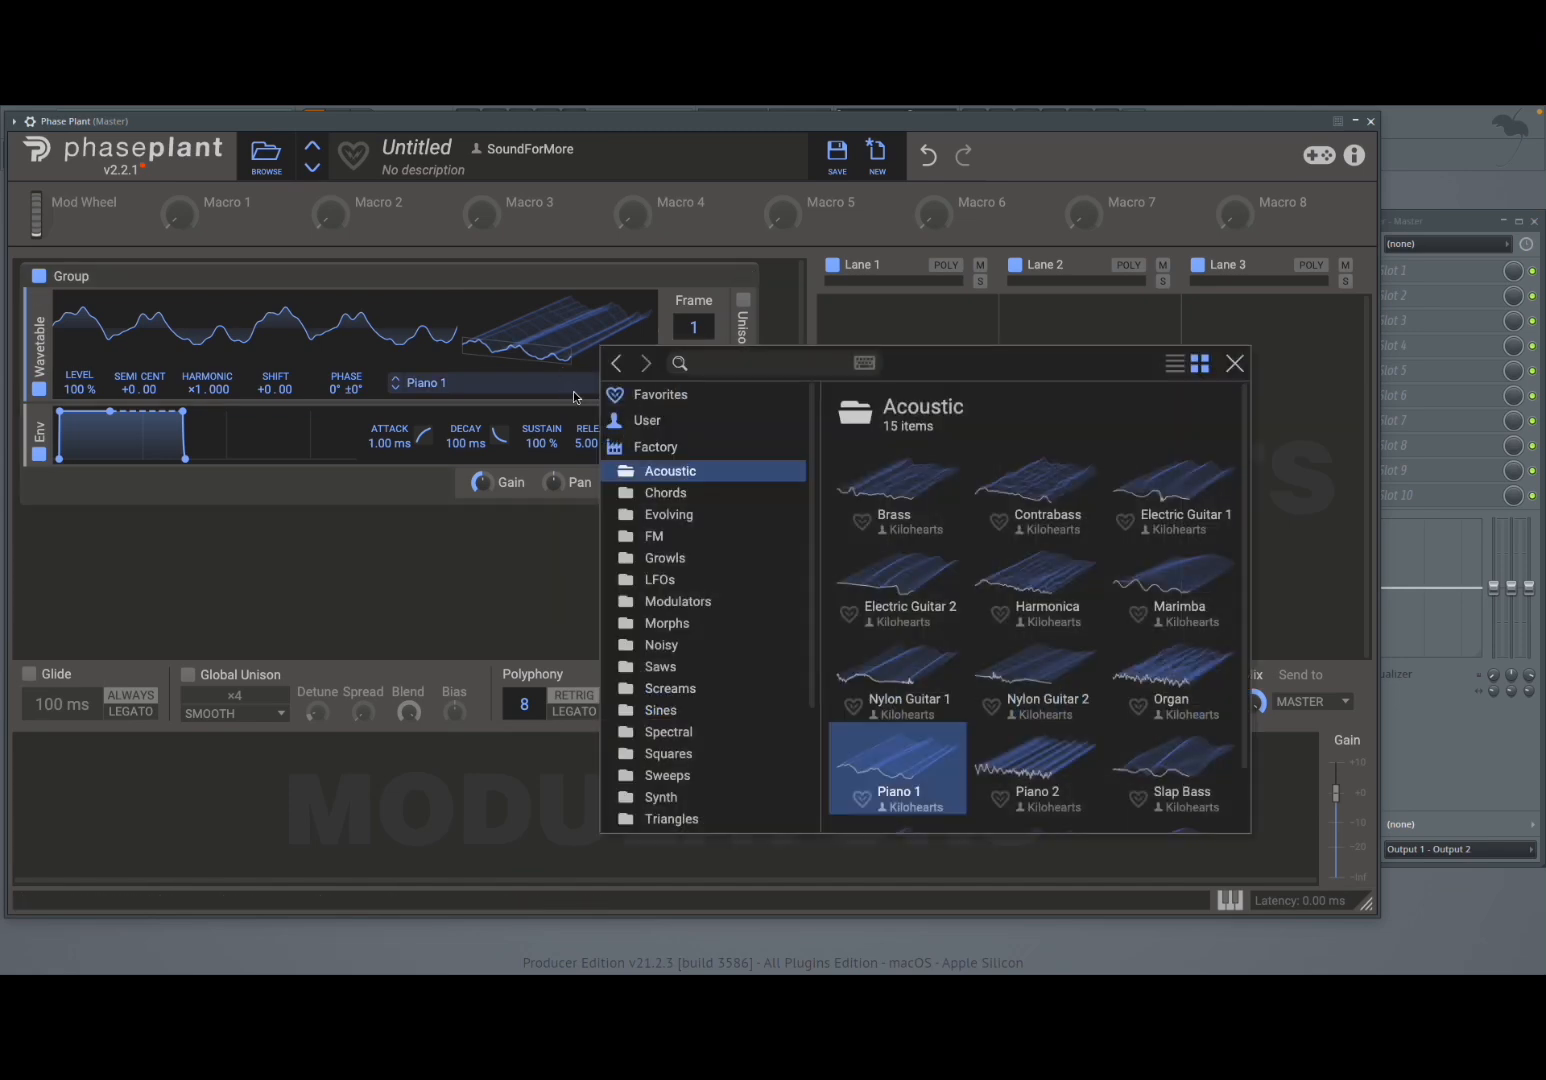
scroll(724, 600, down, 4)
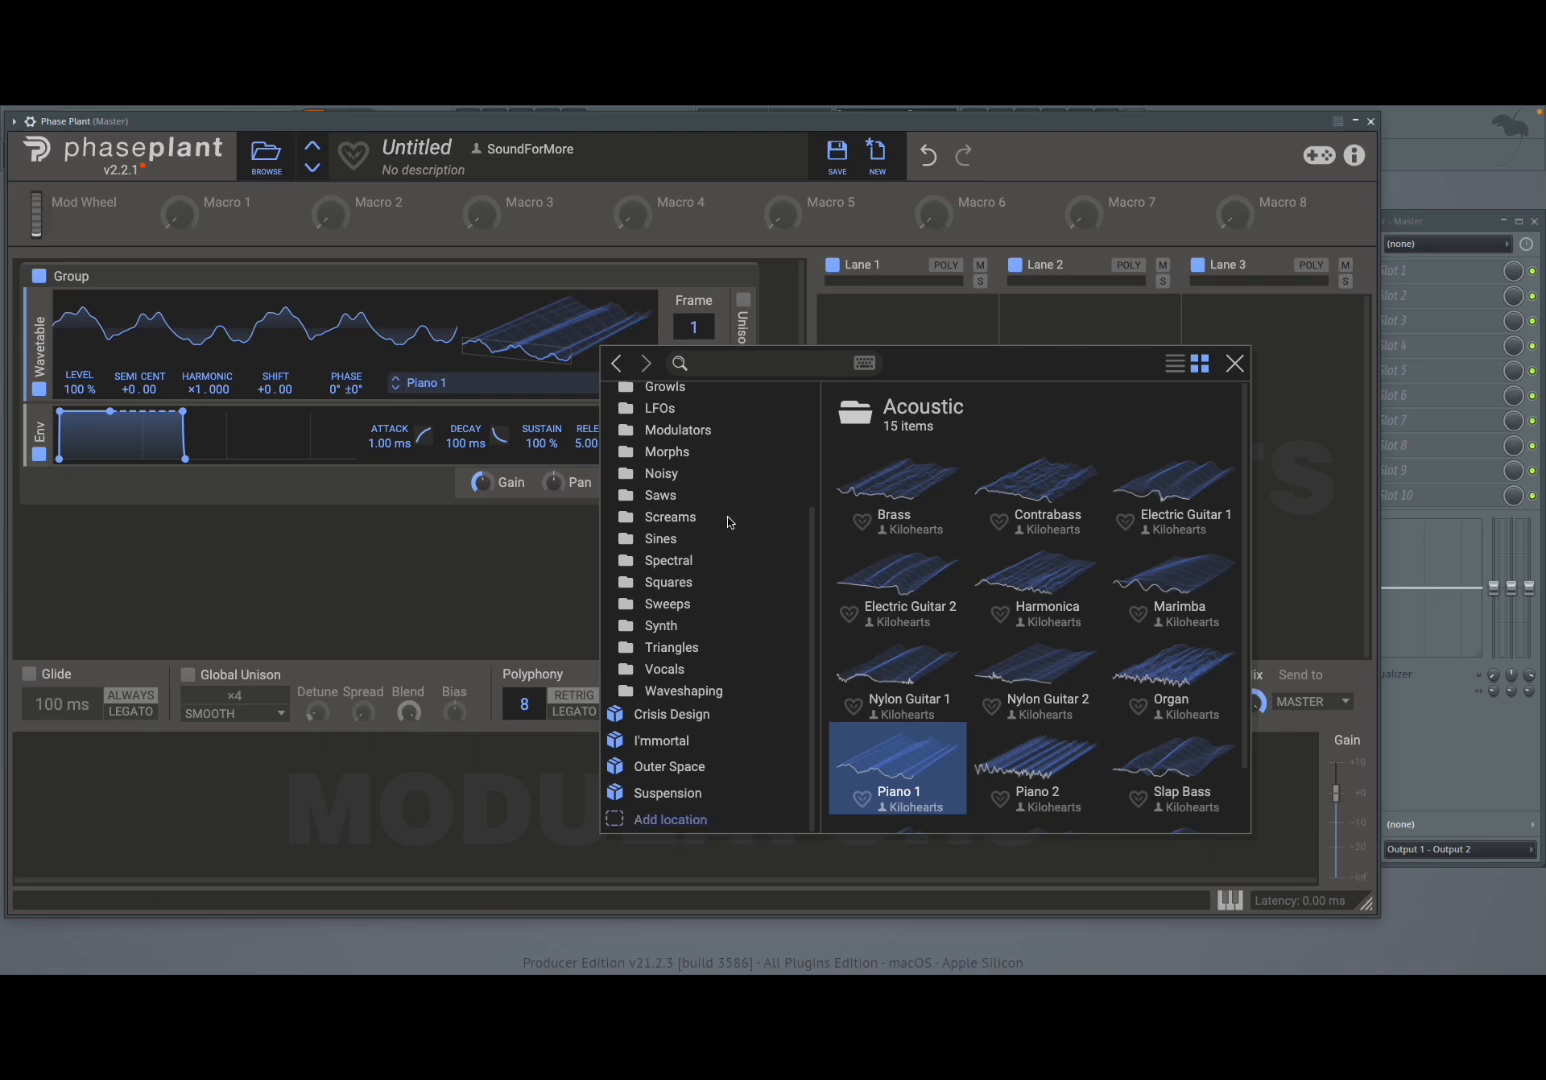
click(684, 518)
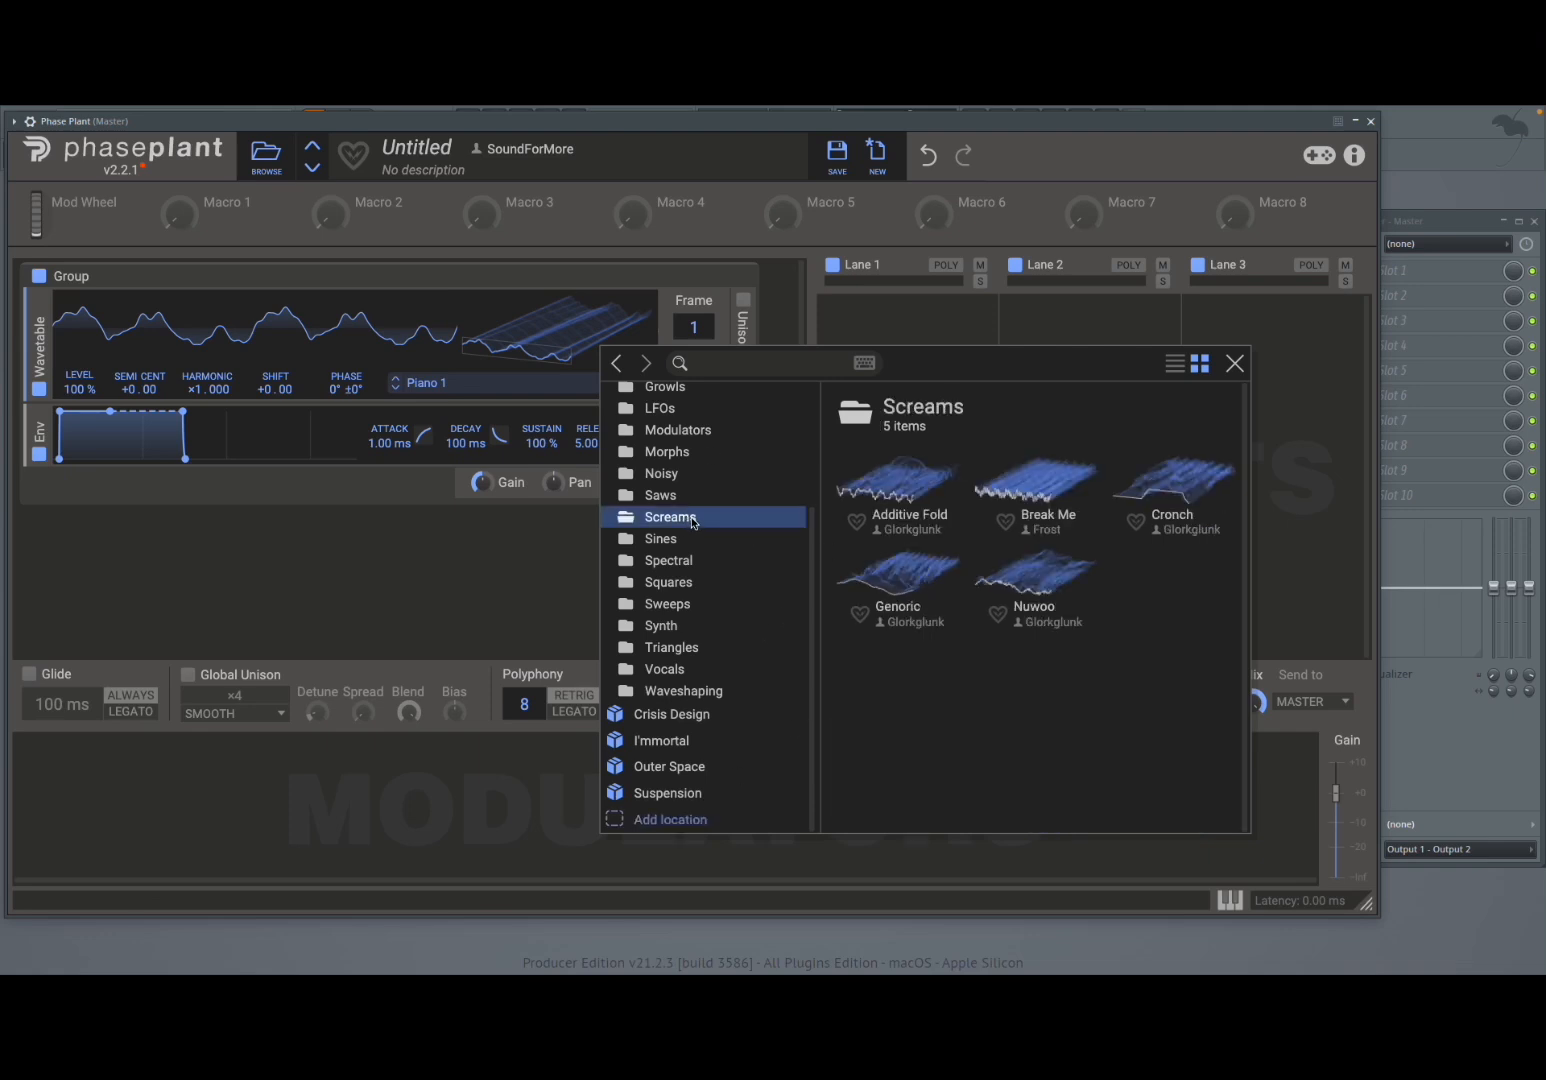
click(902, 484)
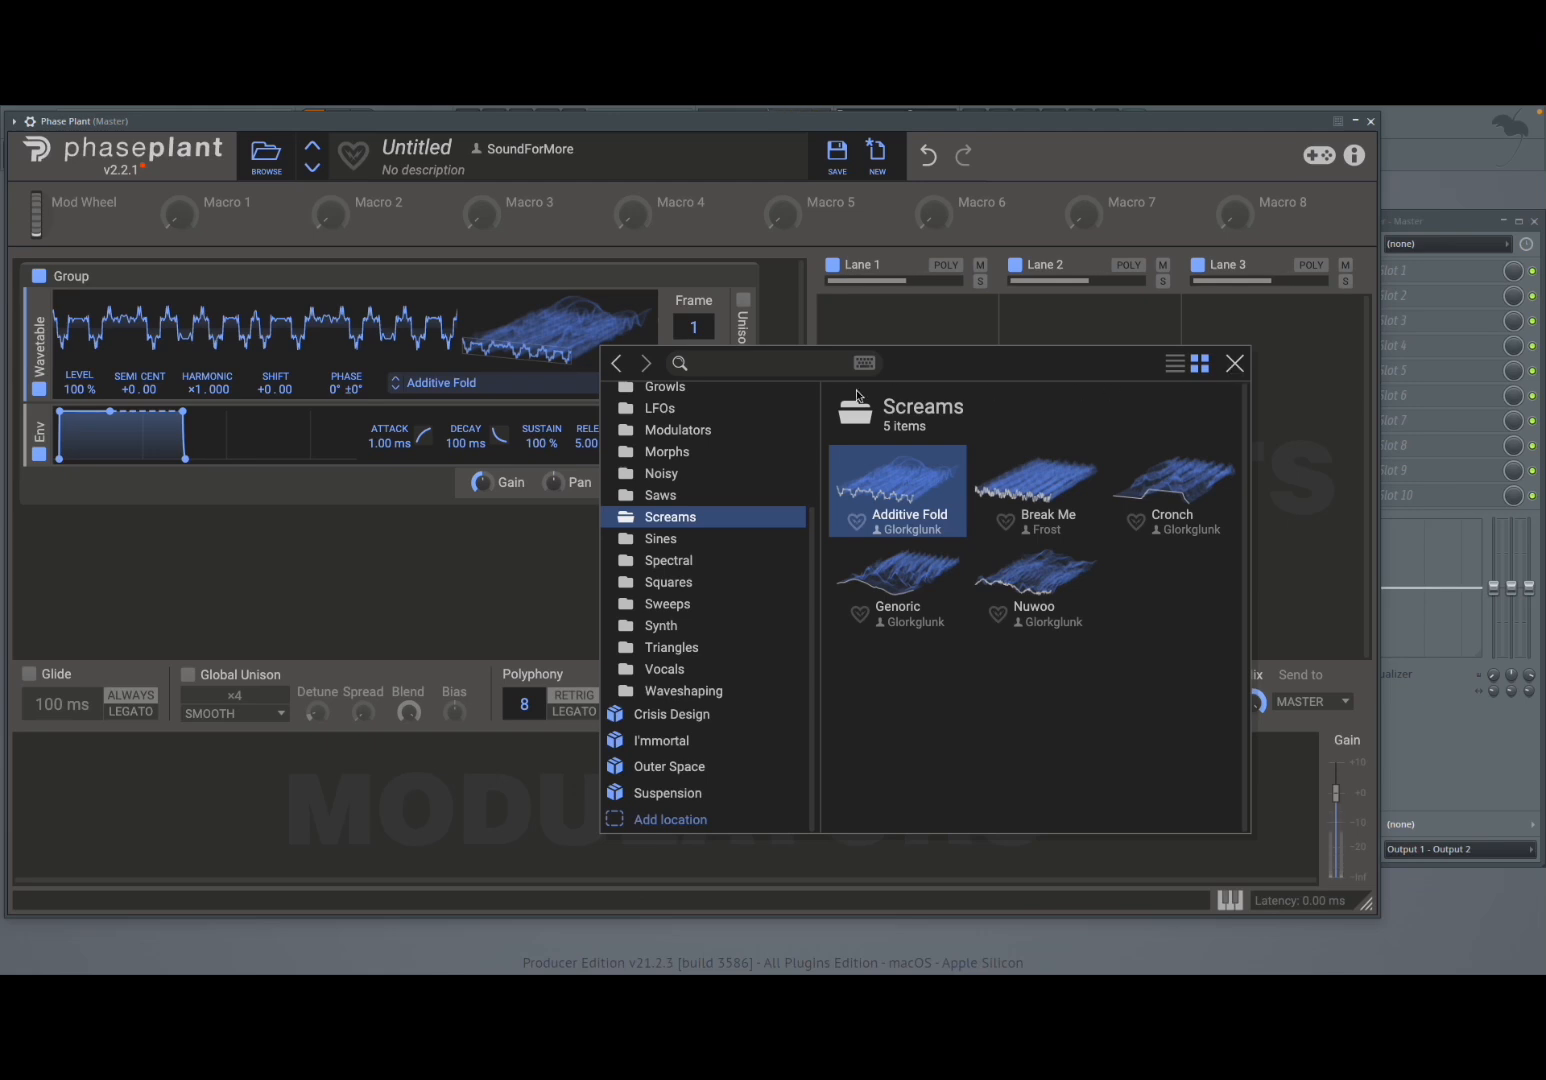
click(1235, 364)
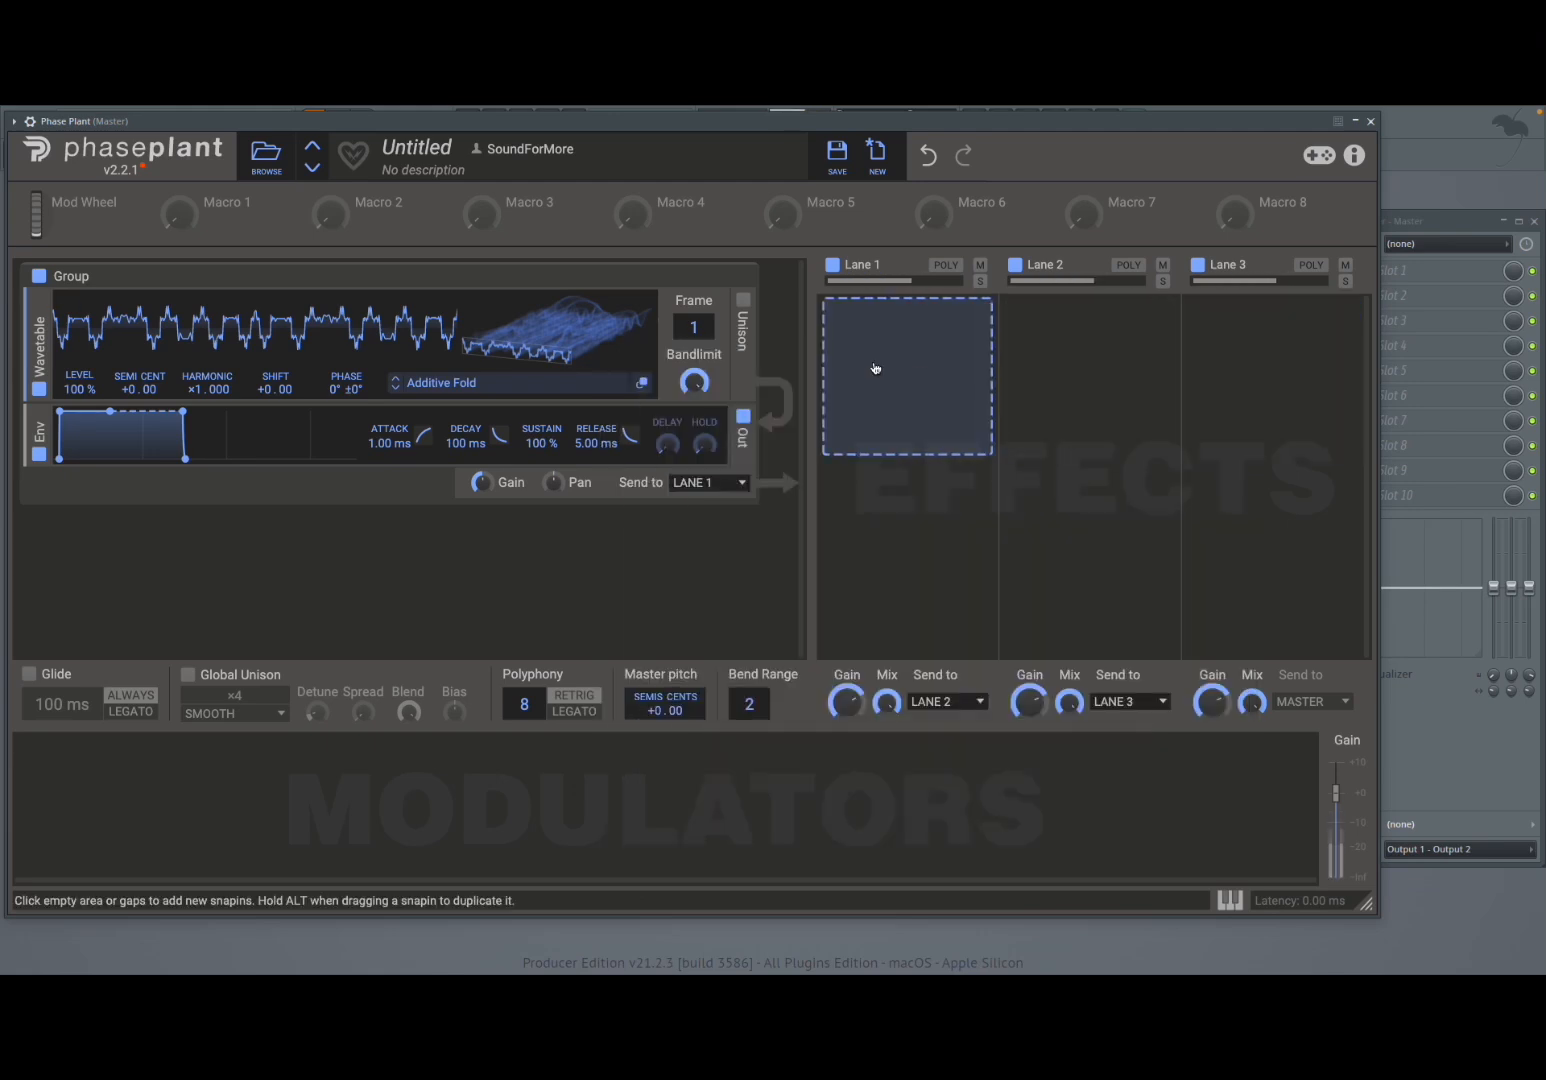
Lower the Bandlimit to about 3.16 kHz and on to its minimum while trying frames 177 and 121, and return the Frame to 1.
drag(693, 327, 693, 188)
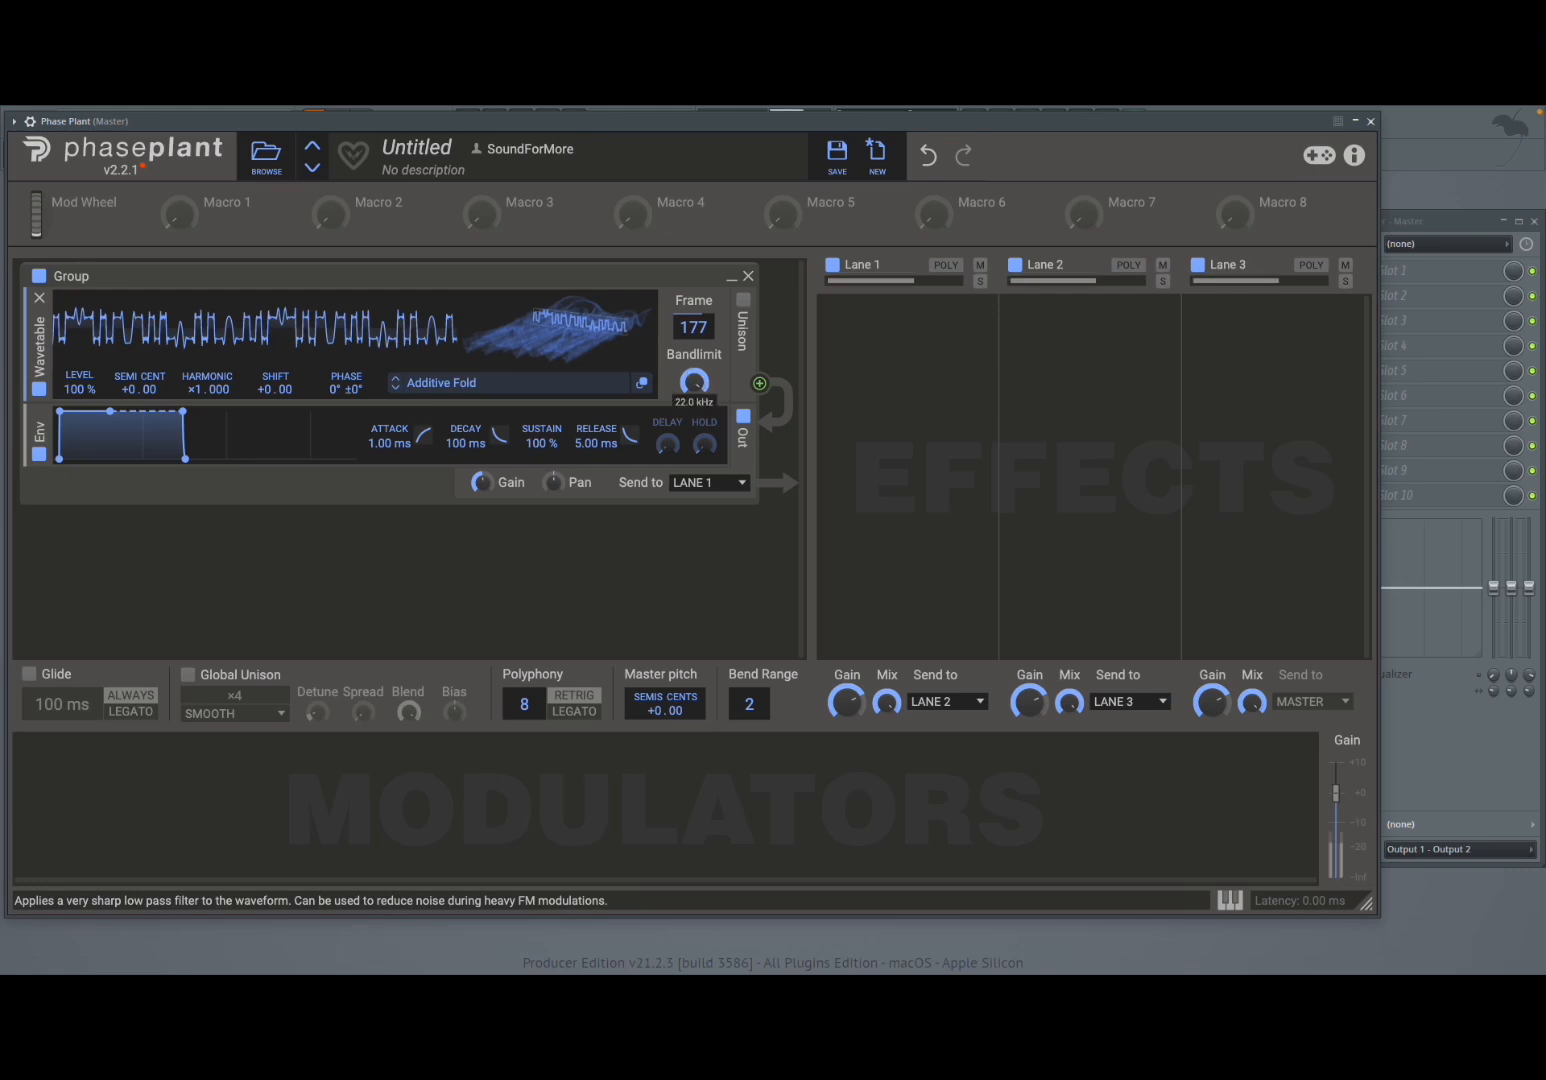
mouse_move(693, 381)
mouse_down()
mouse_move(693, 400)
mouse_move(693, 366)
mouse_move(693, 408)
mouse_up()
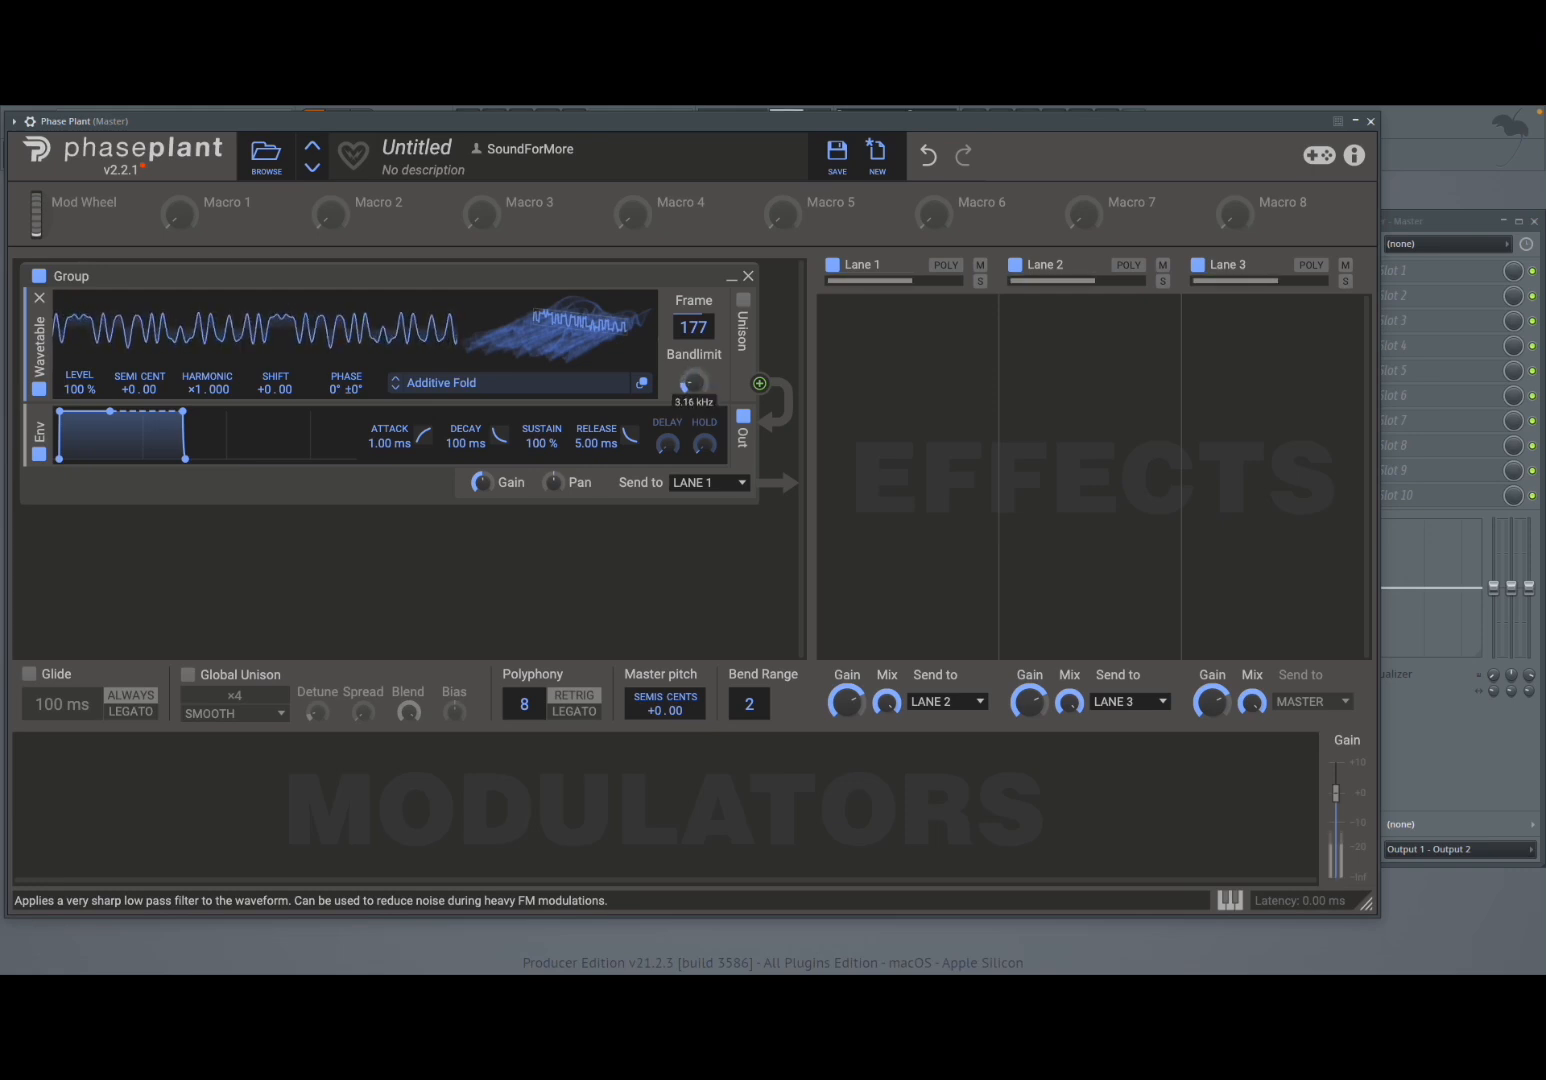
mouse_move(689, 336)
mouse_down()
mouse_move(689, 308)
mouse_move(689, 365)
mouse_move(693, 338)
mouse_up()
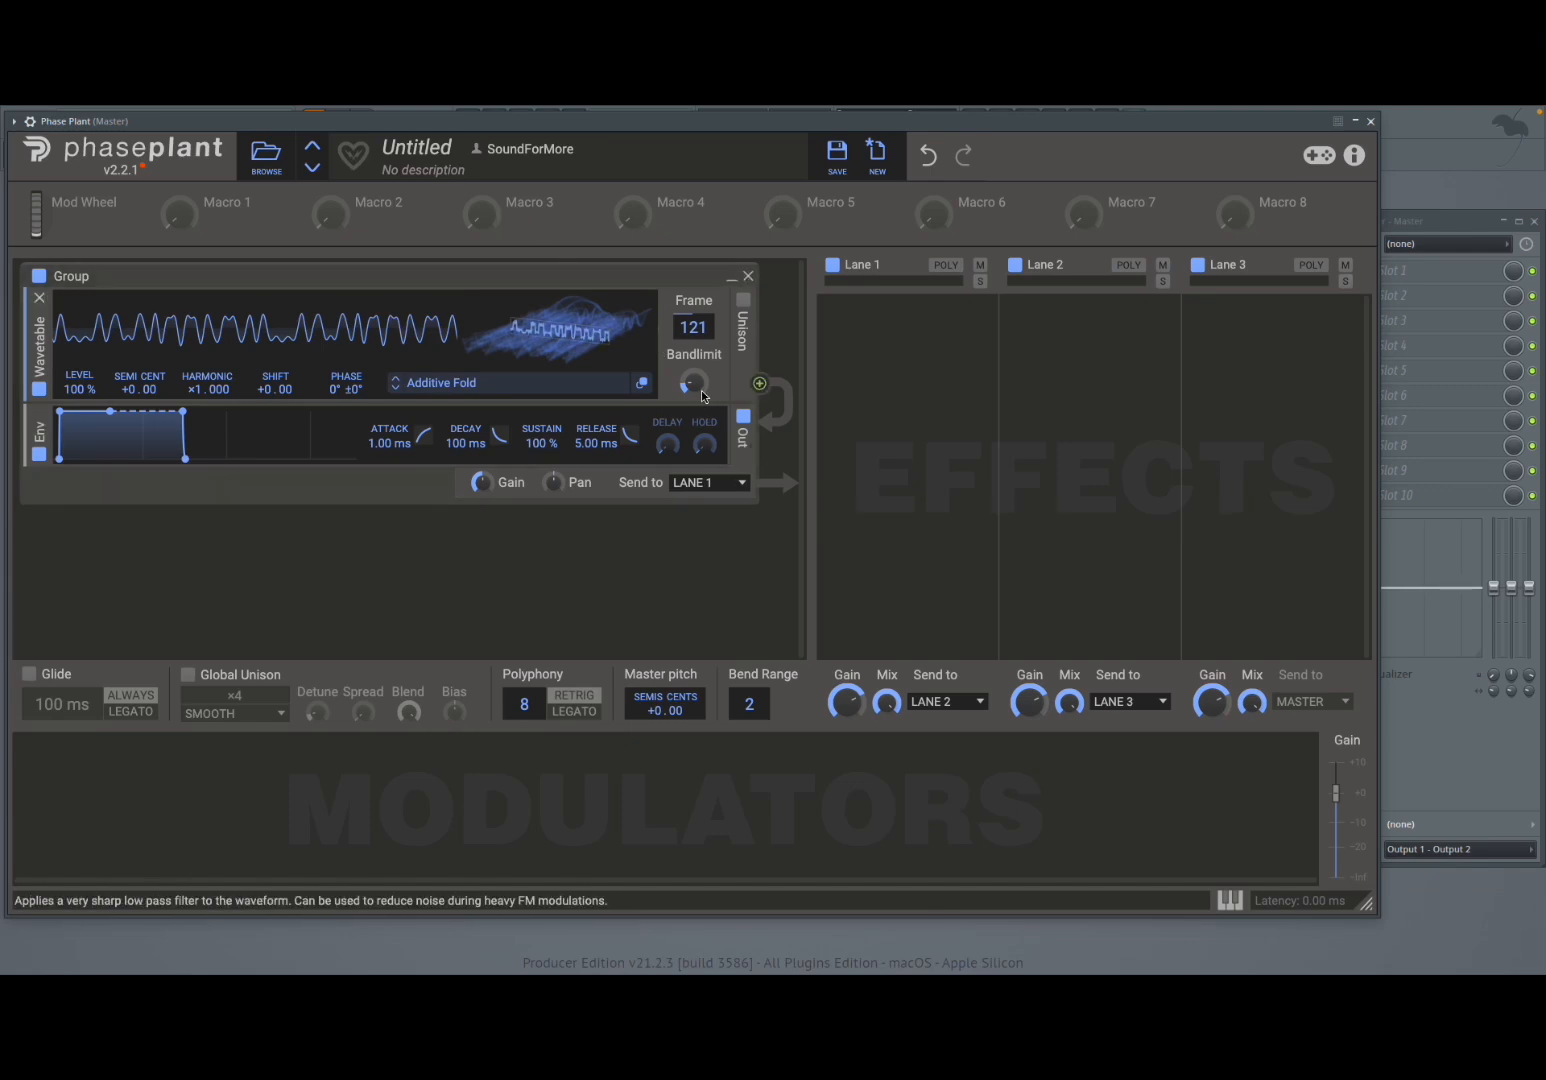
mouse_move(692, 382)
mouse_down()
mouse_move(692, 358)
mouse_move(694, 402)
mouse_up()
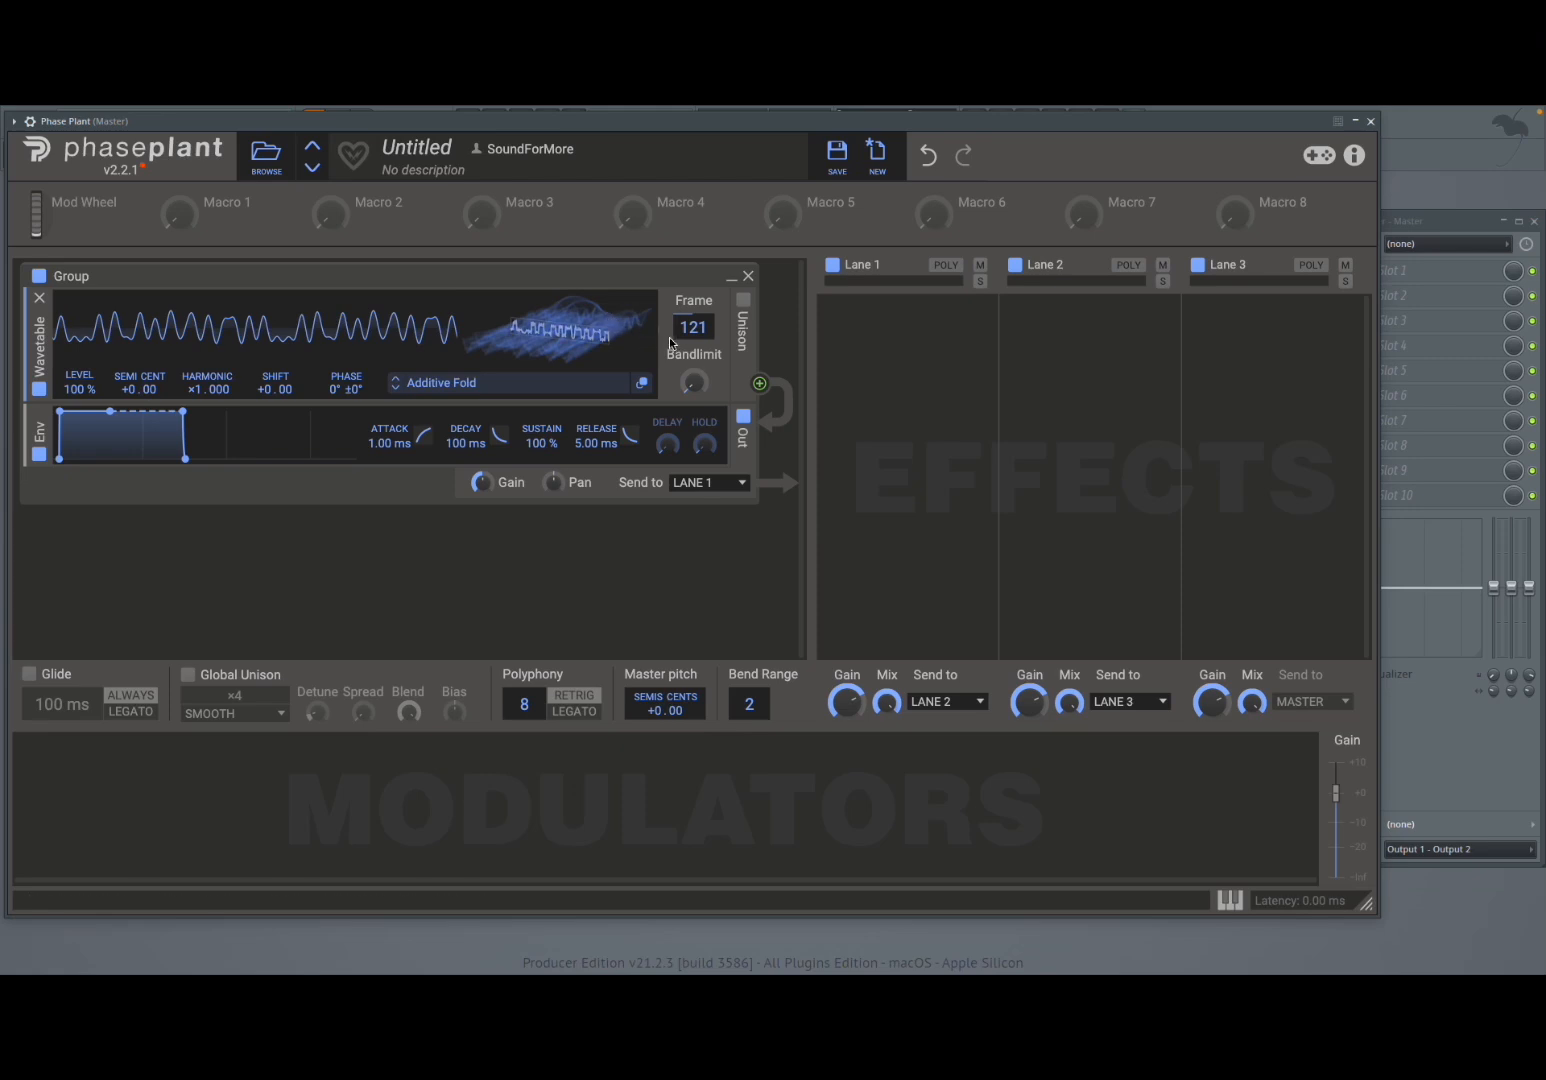
drag(686, 326, 686, 447)
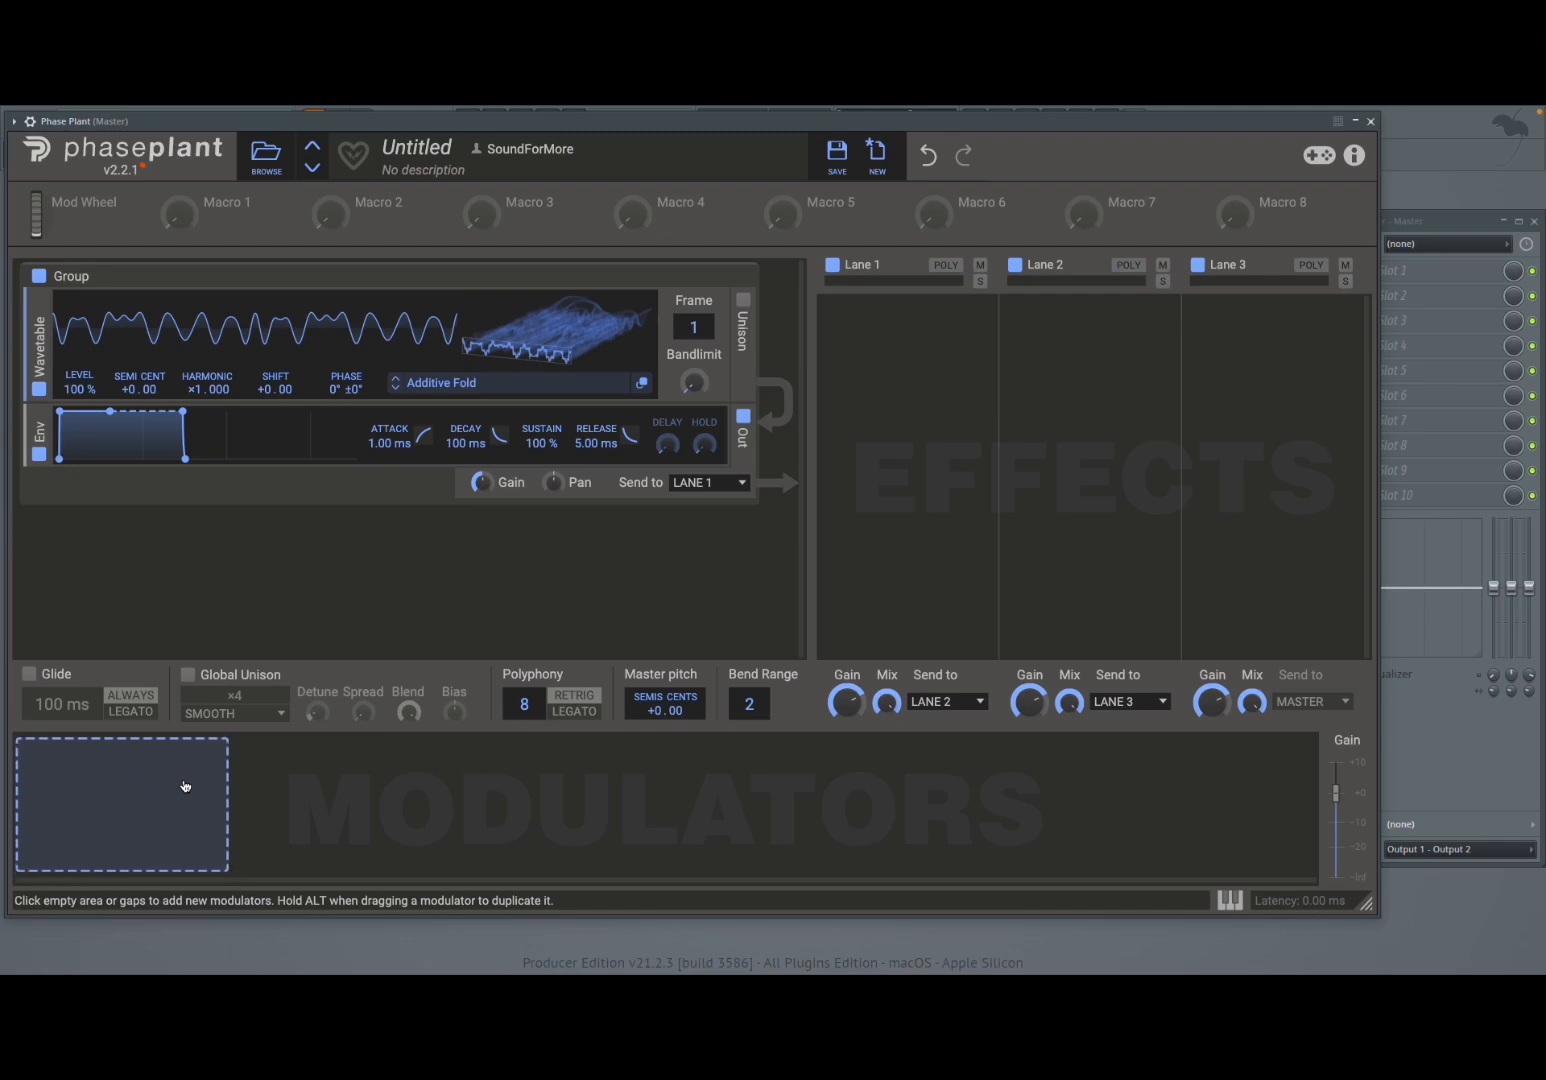
Add an LFO modulator, route it to the wavetable's Frame and raise the modulation amount.
click(116, 779)
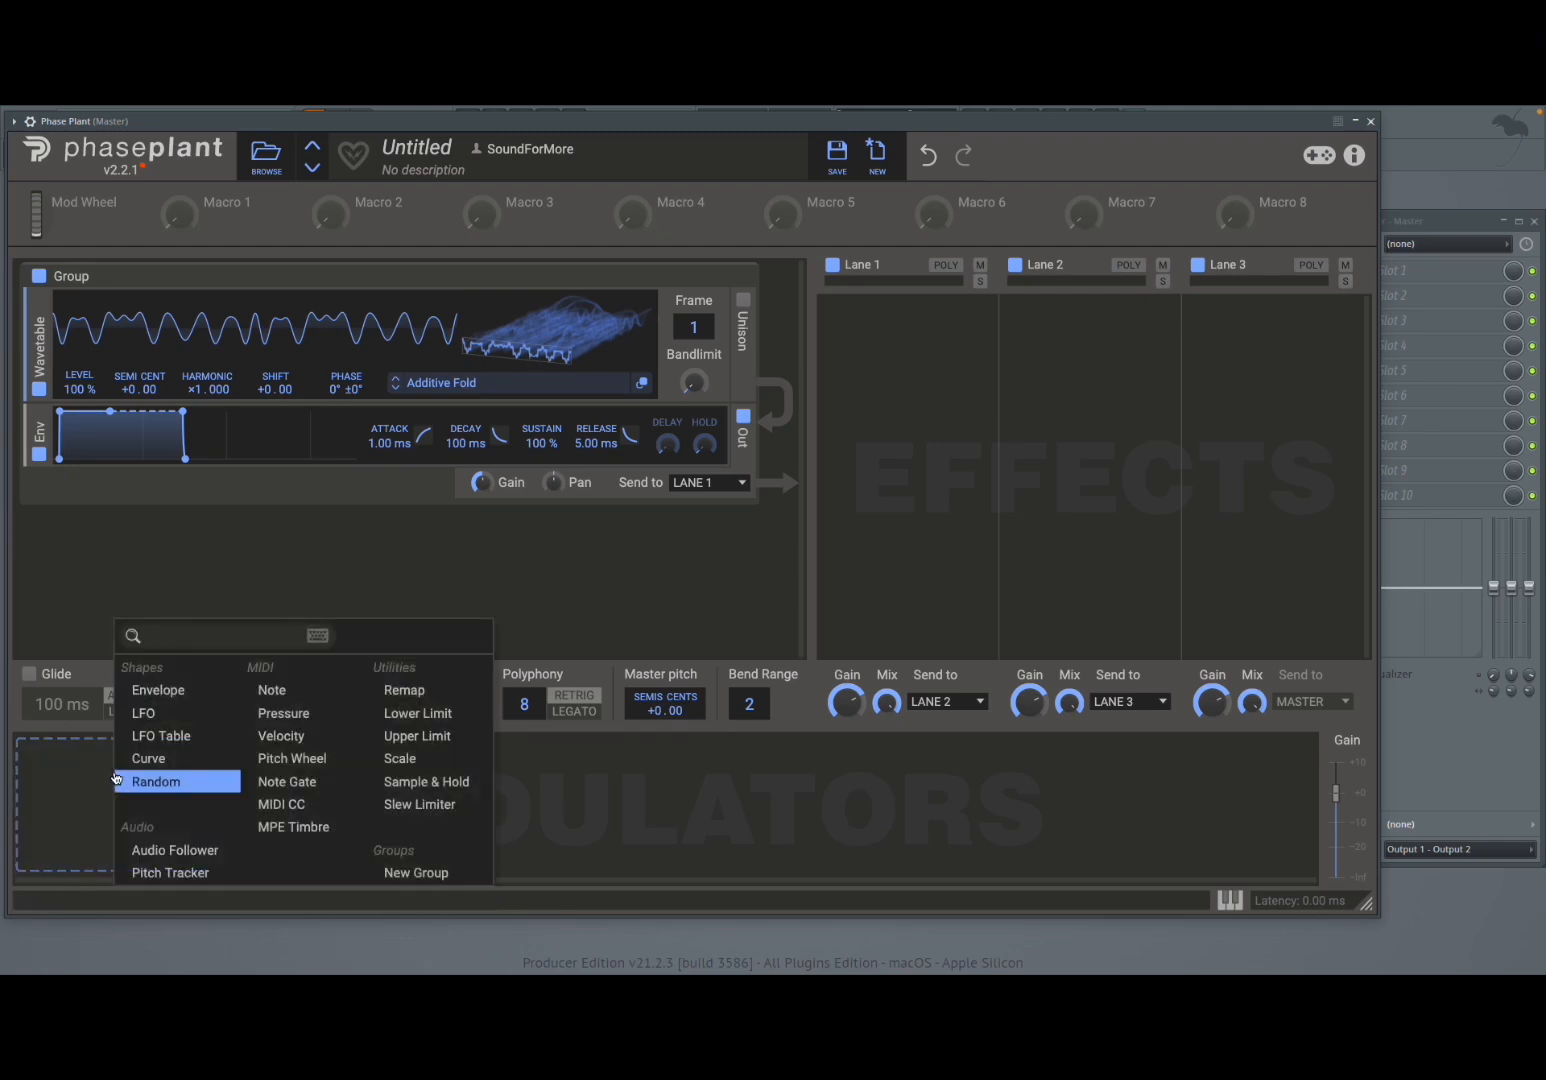
click(137, 716)
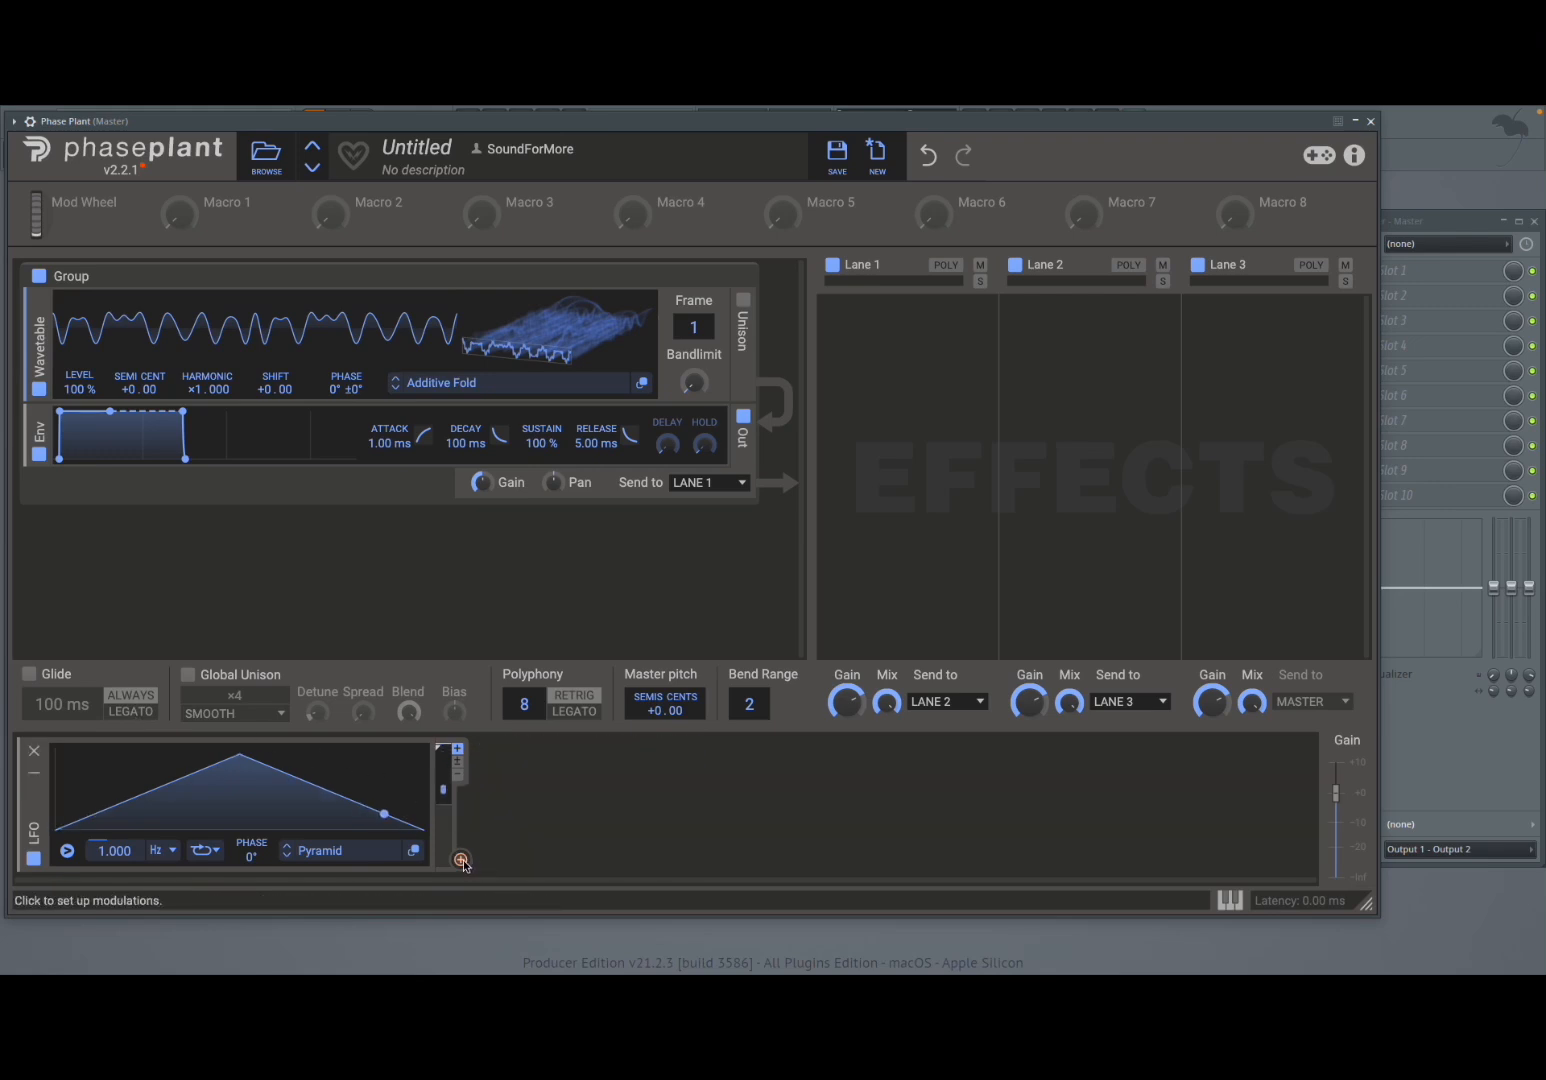
drag(461, 862, 696, 350)
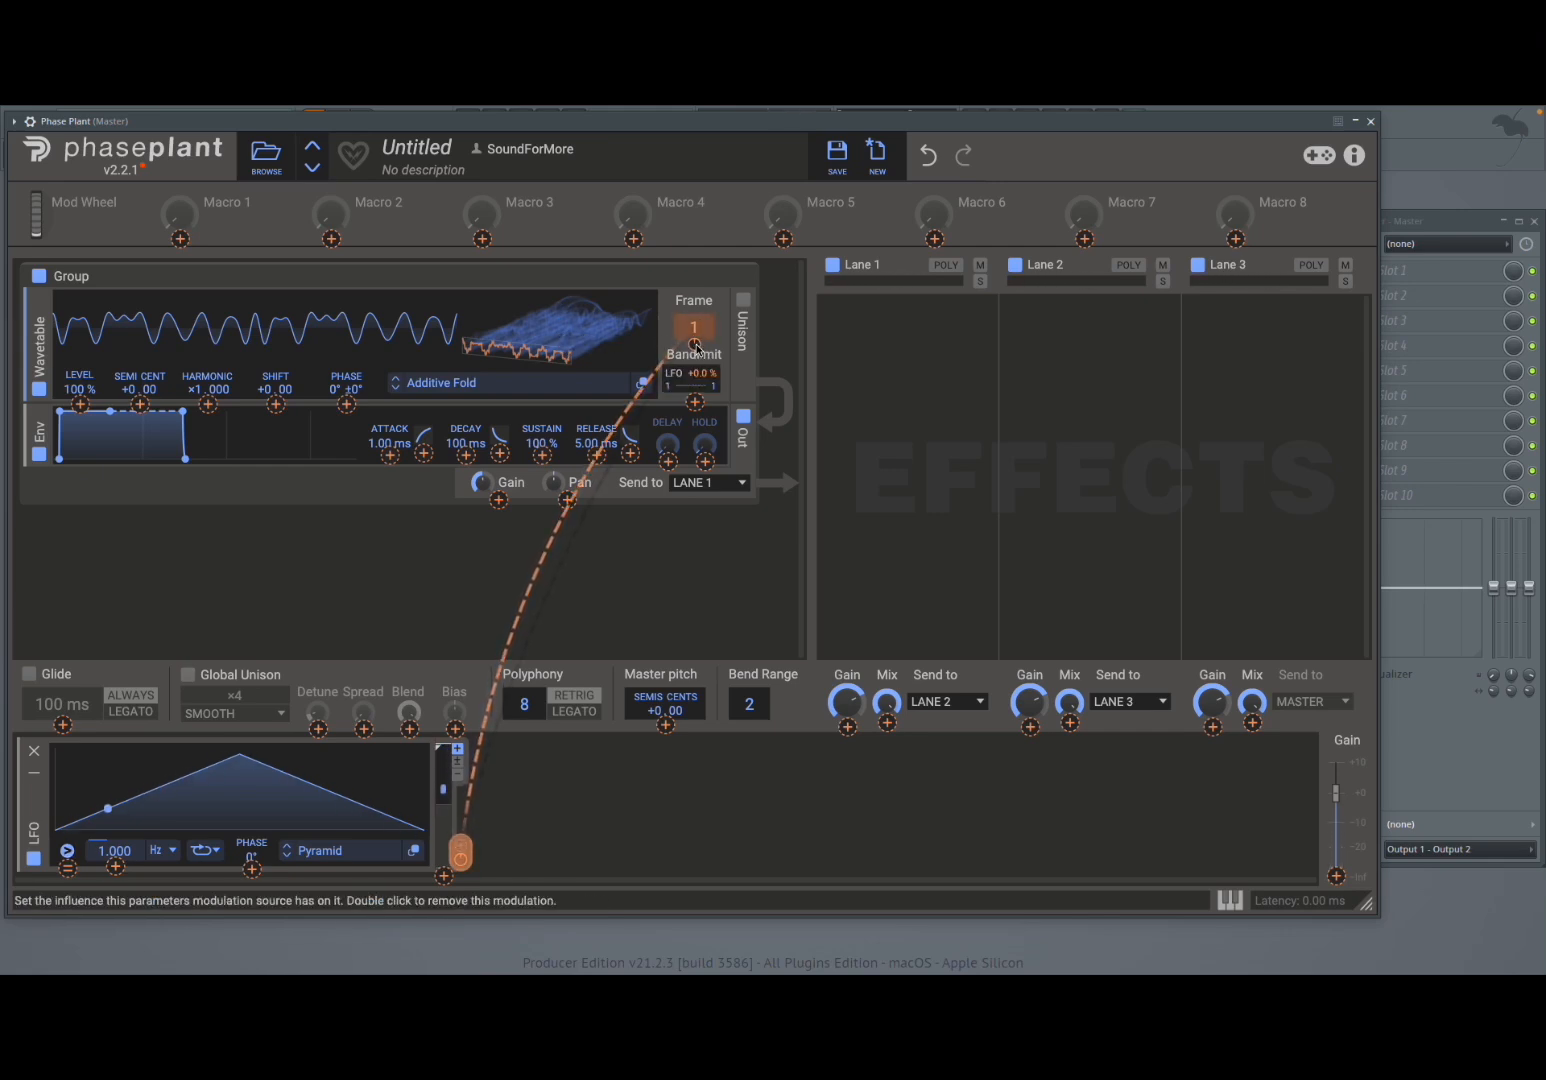
drag(695, 345, 695, 110)
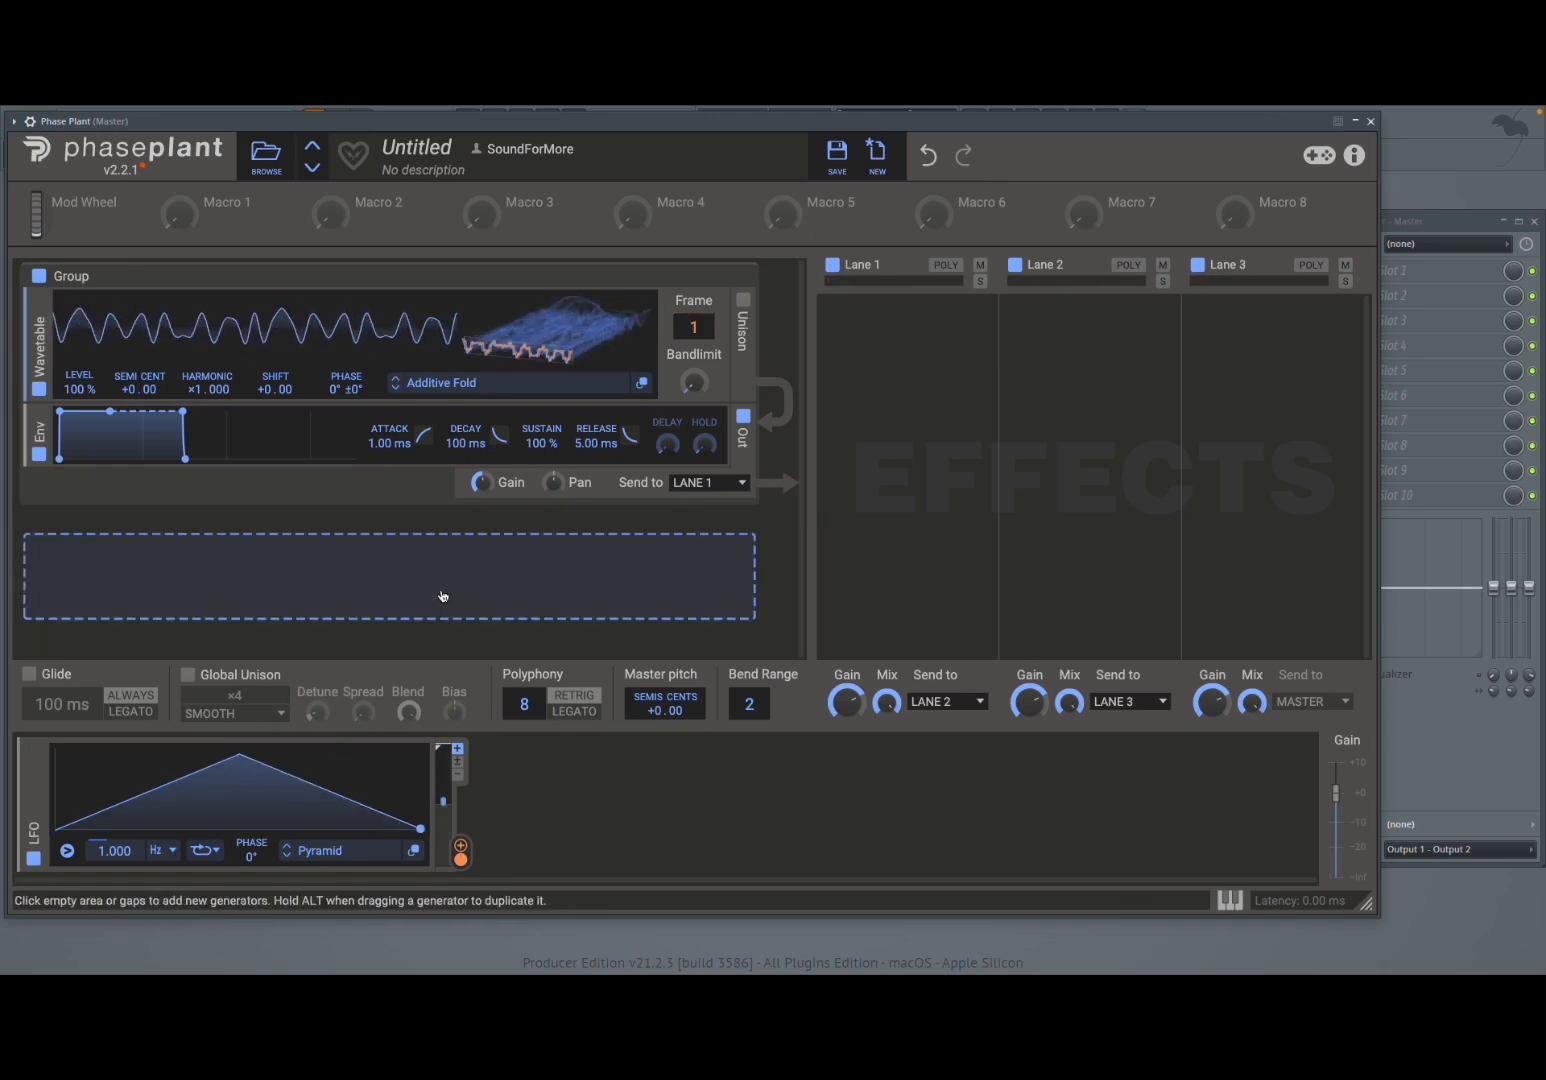
Try the Acidic, Interval 1, Waves, Unisonic and Sweeping wavetables from the Synth folder in the generator.
click(543, 383)
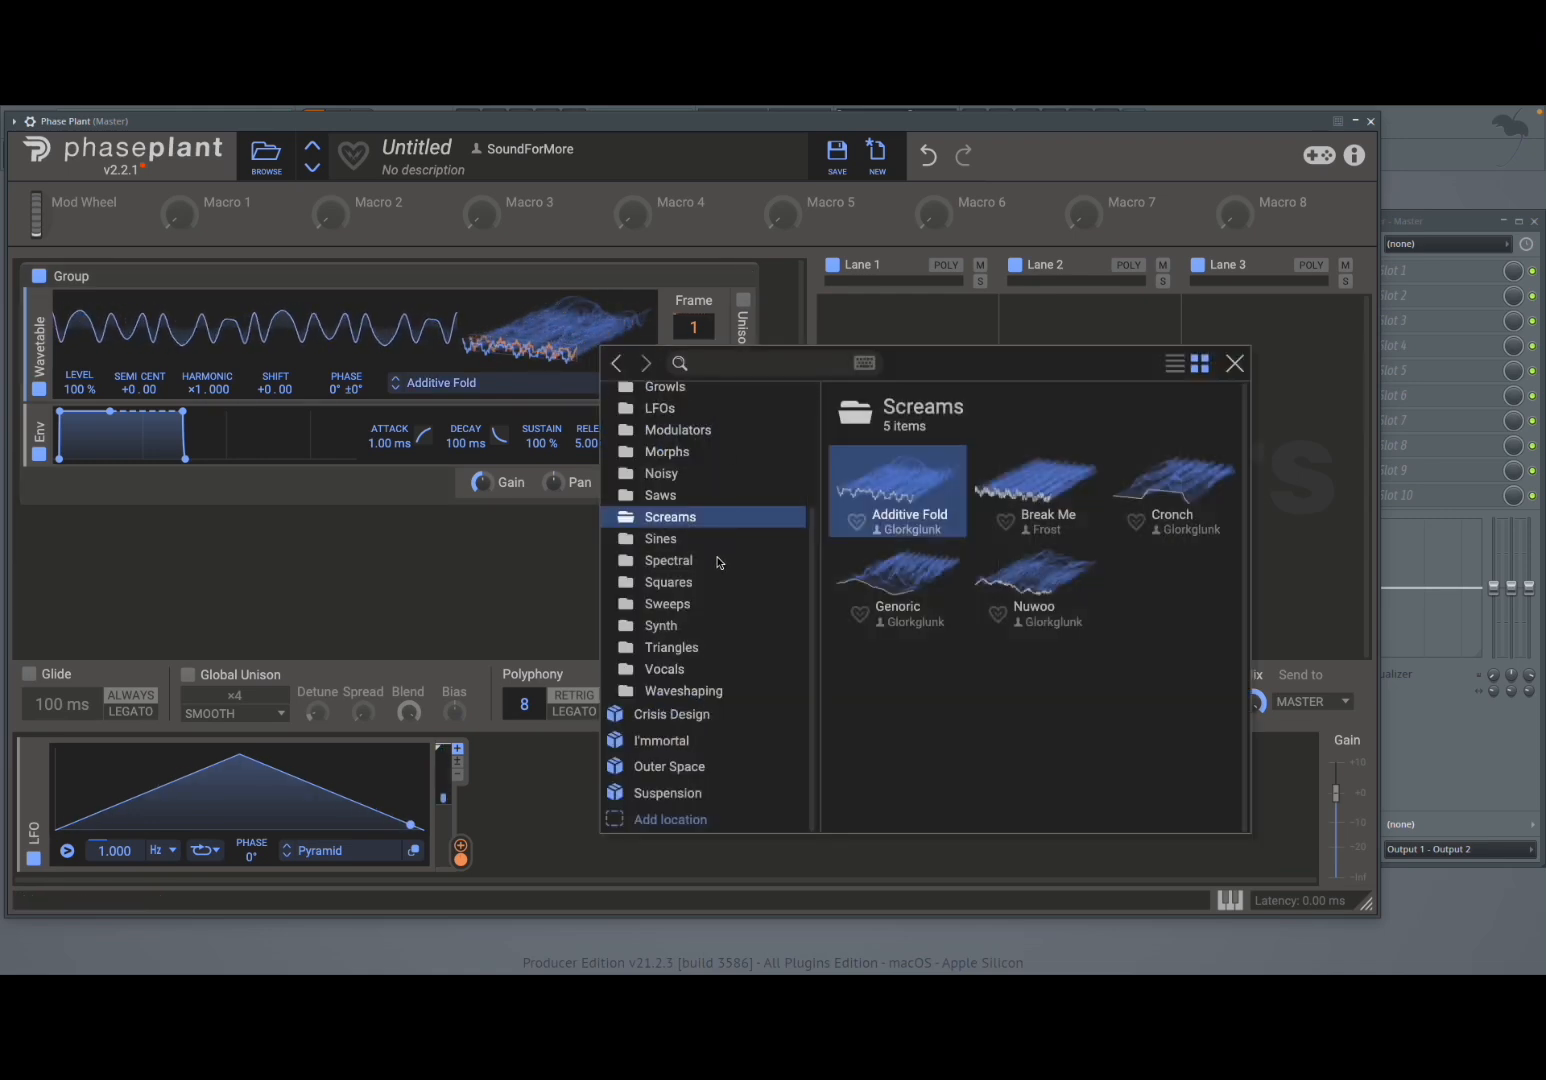
click(697, 629)
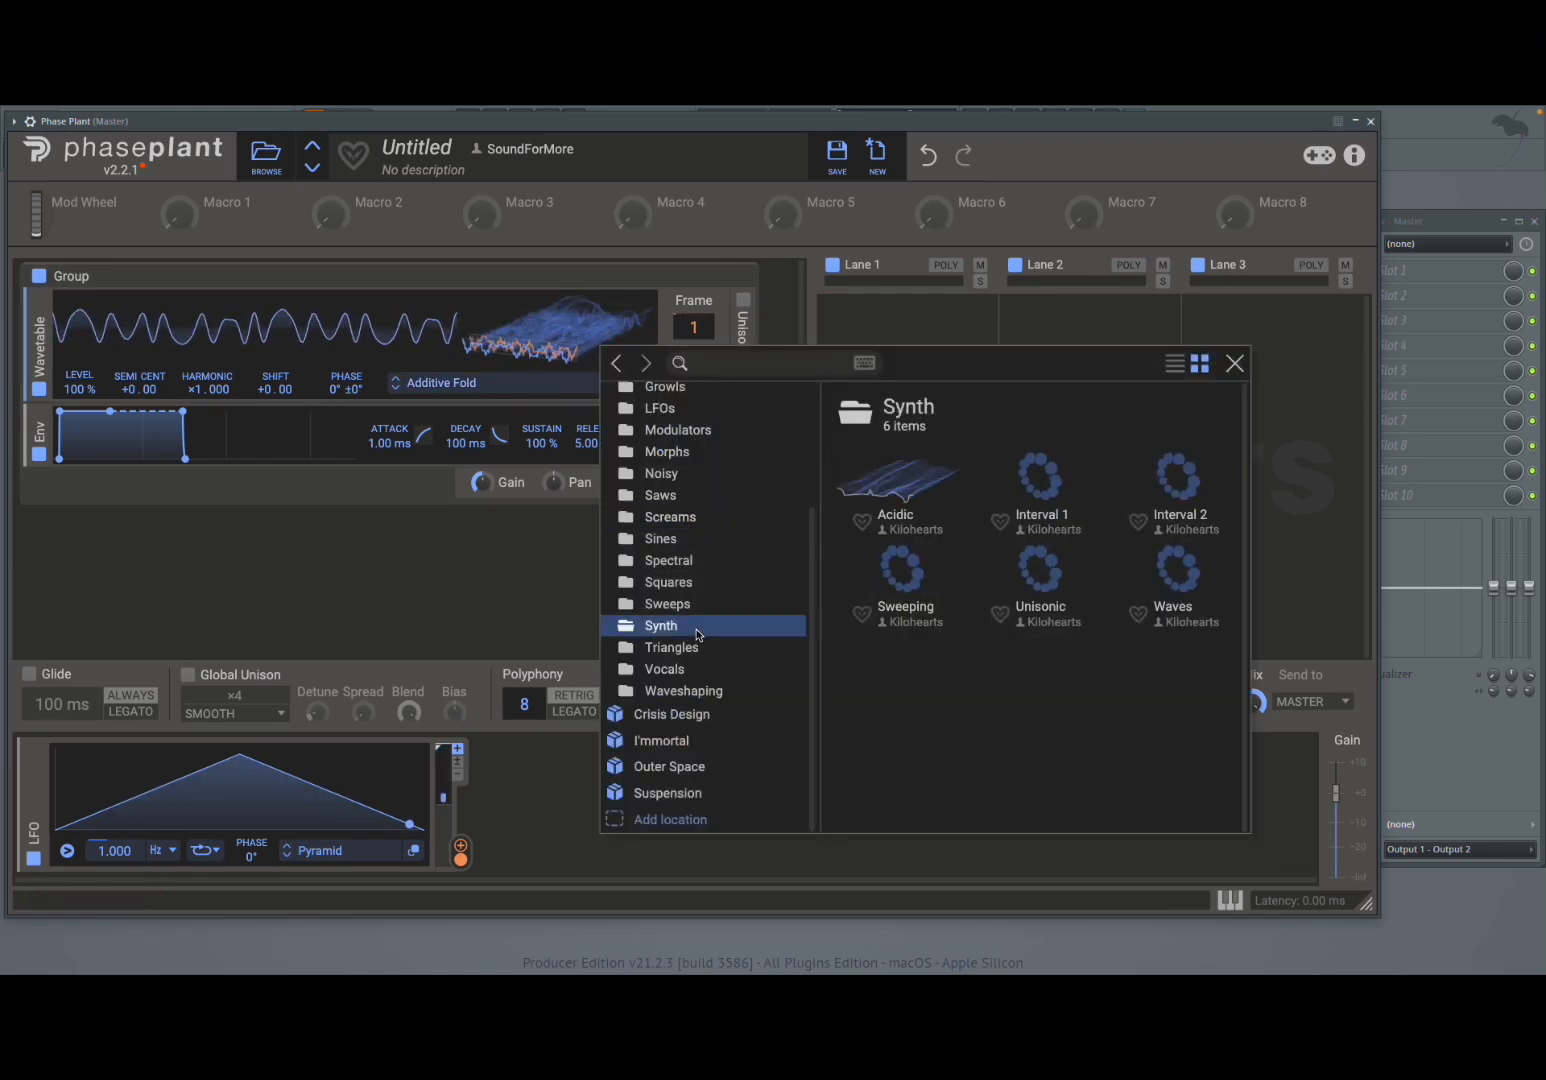
click(915, 488)
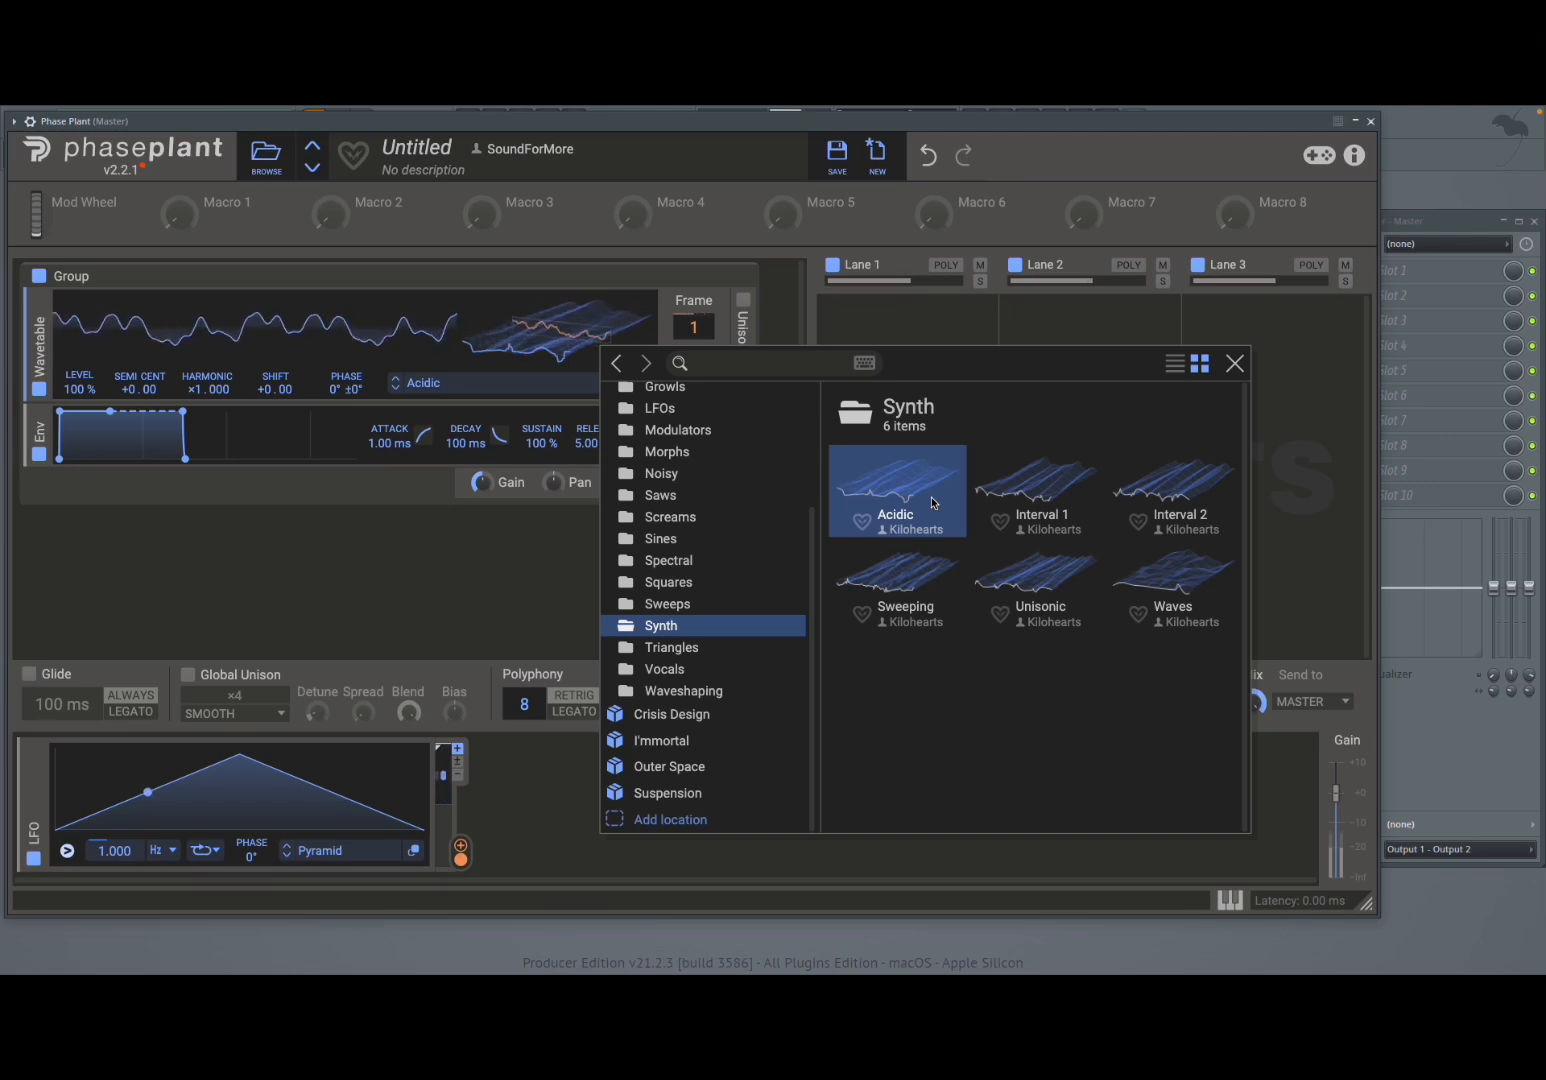
click(1030, 492)
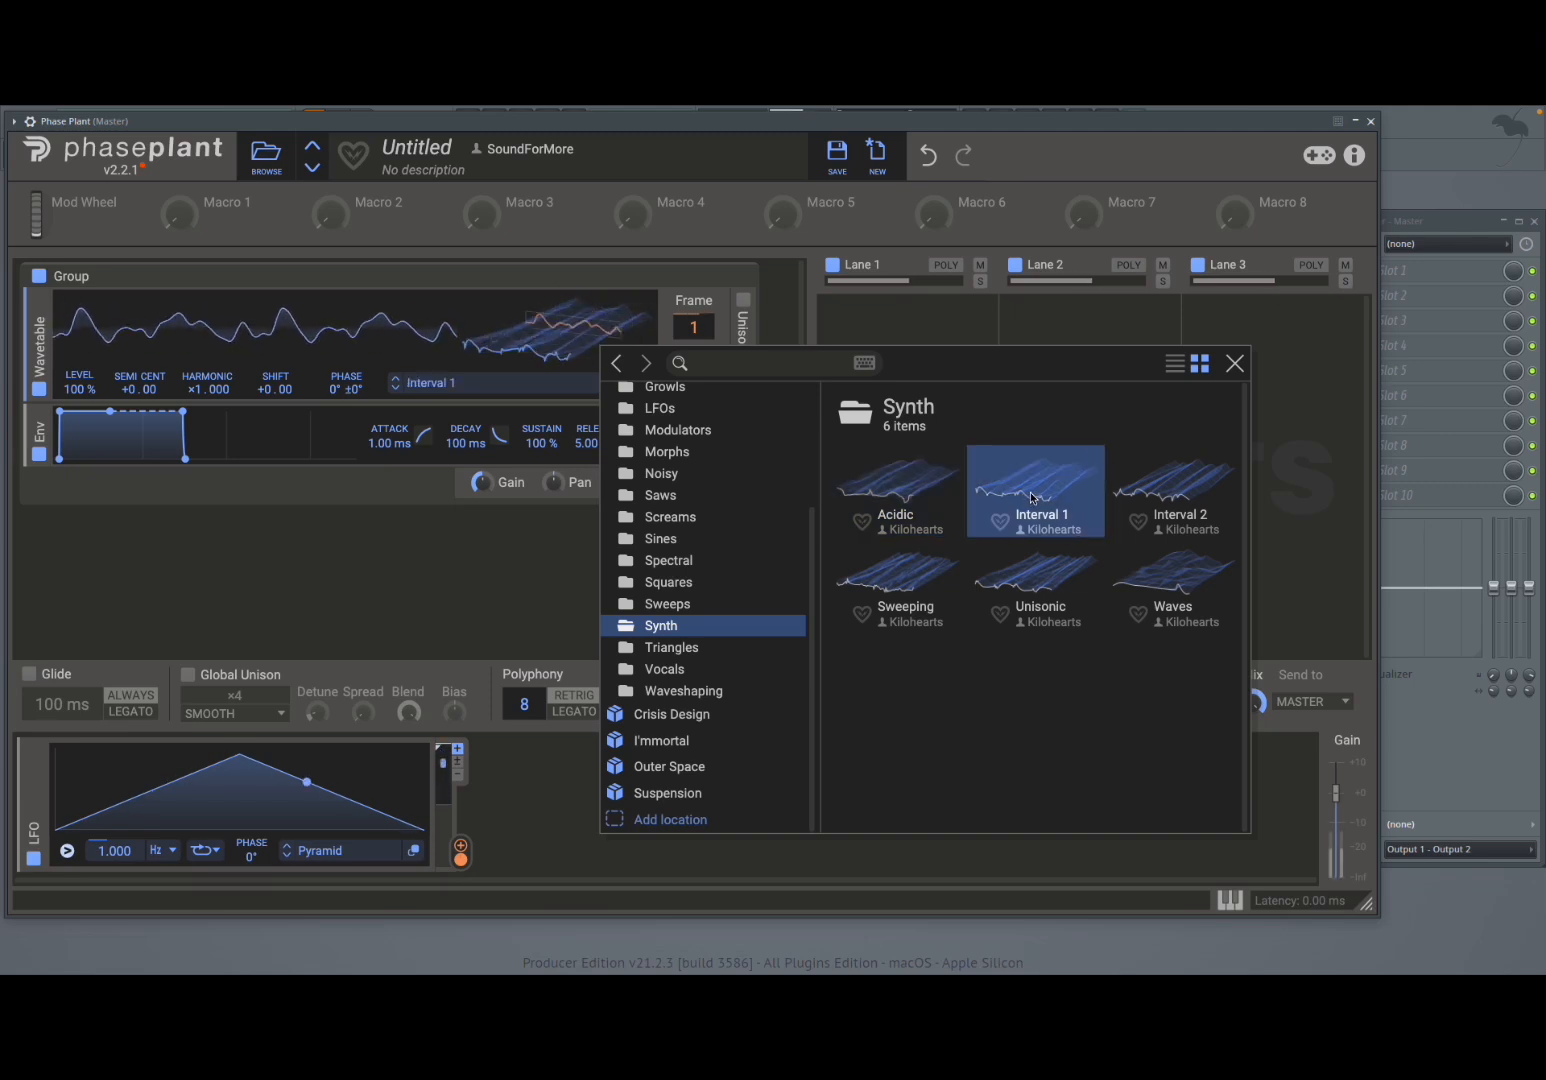
click(1183, 596)
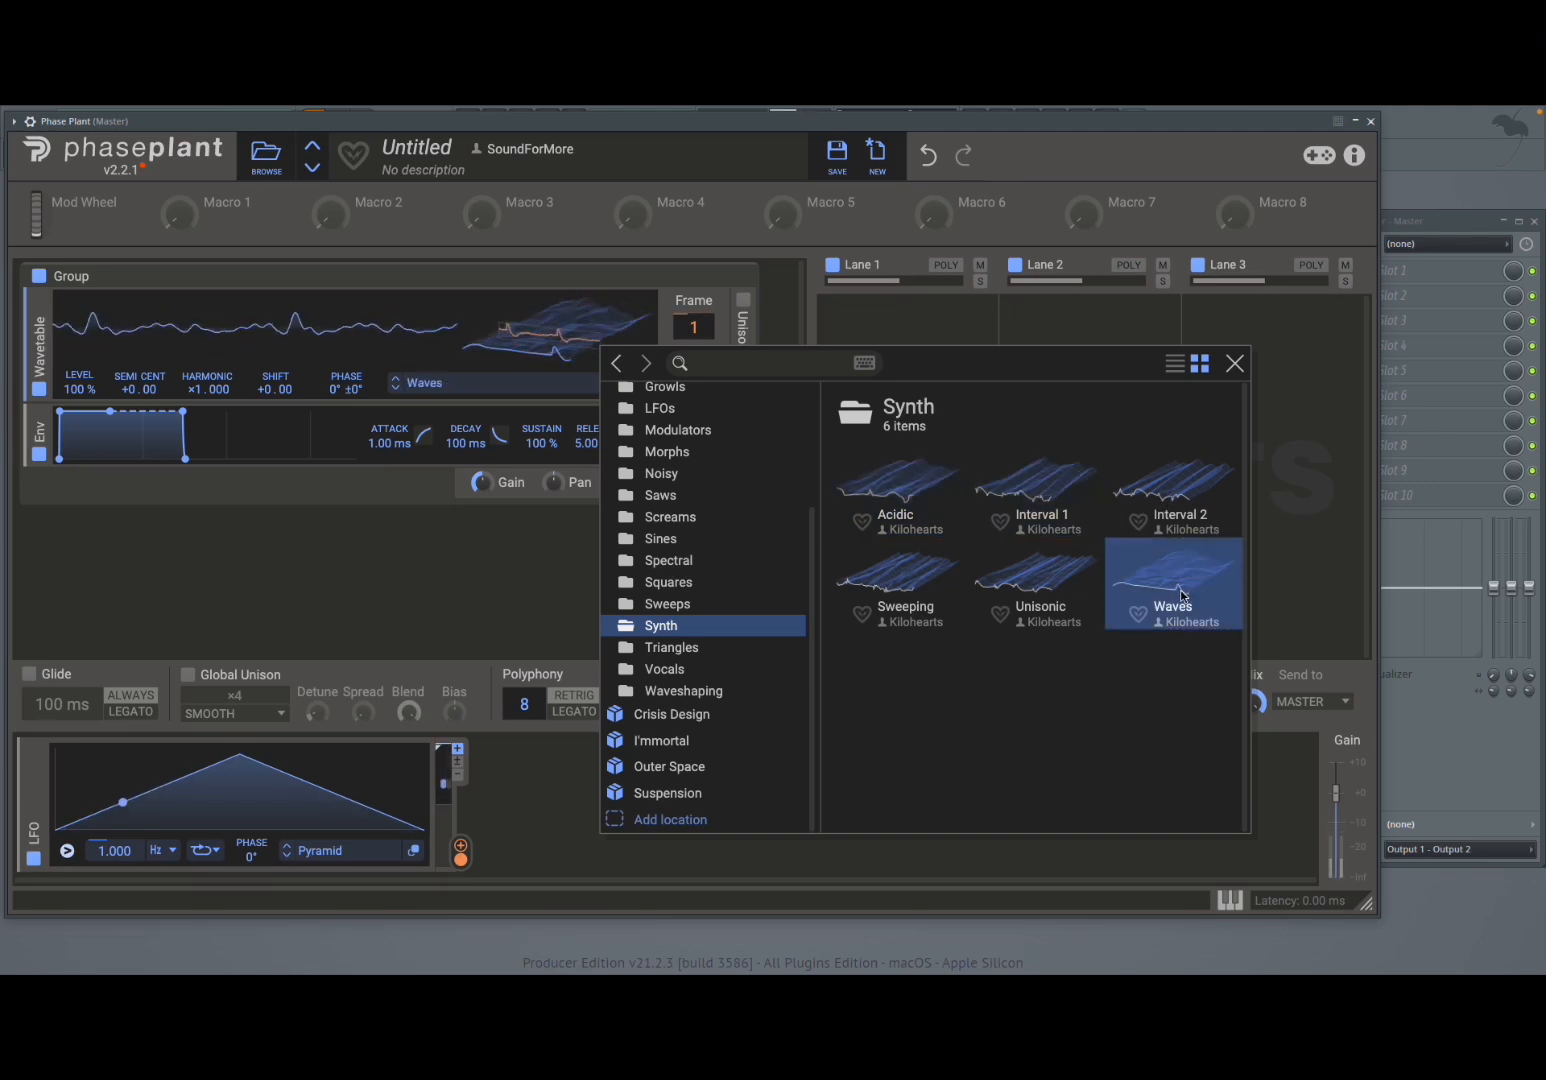
click(1035, 602)
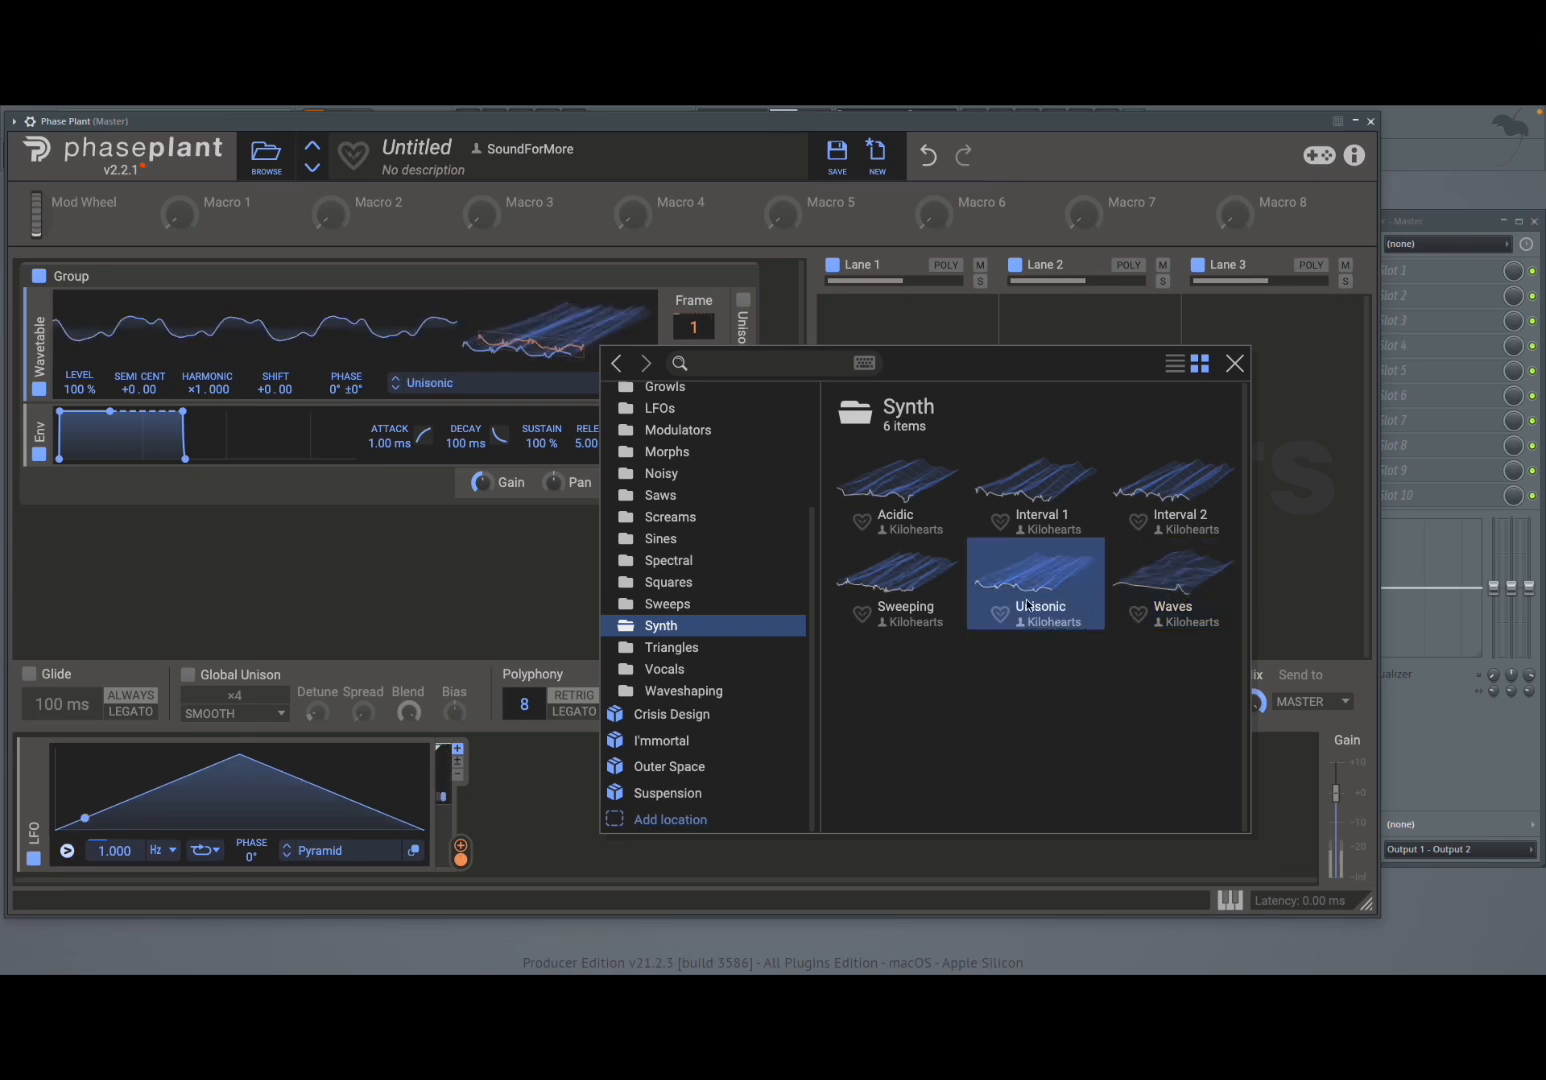
click(902, 592)
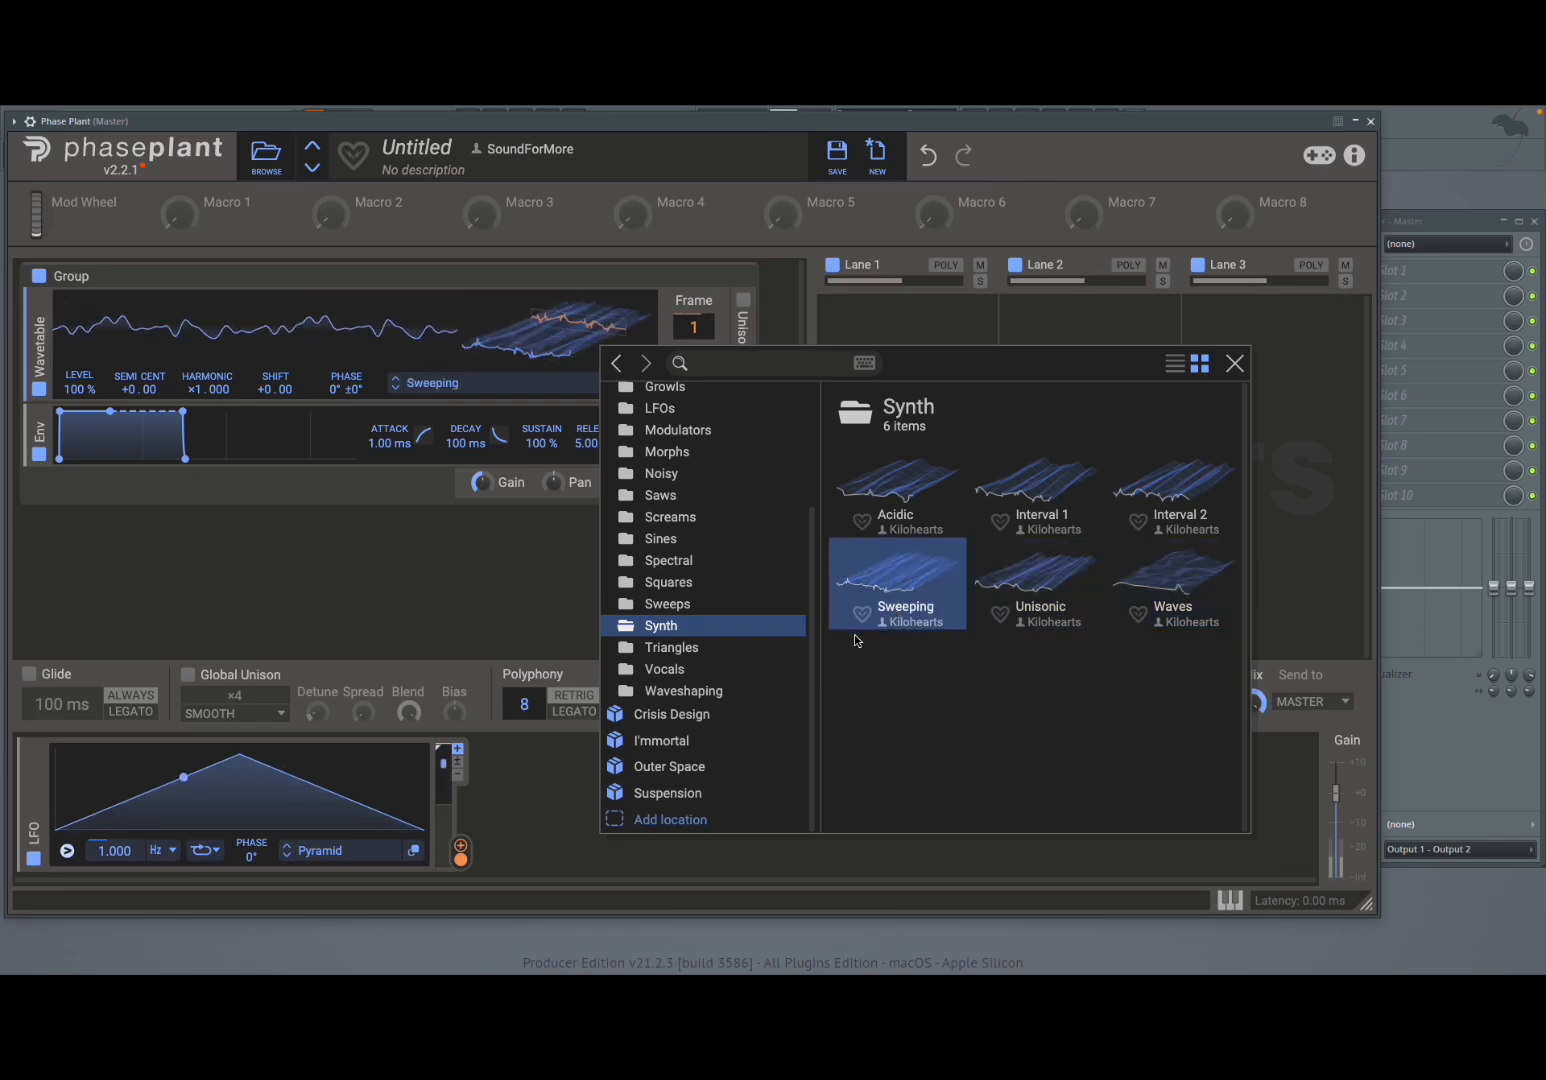
Try the Foldback Triangle wavetable from Triangles, plus Formants Sweep, Vocal Aah and Vocal Ooh from the Vocals folder.
click(735, 648)
click(936, 622)
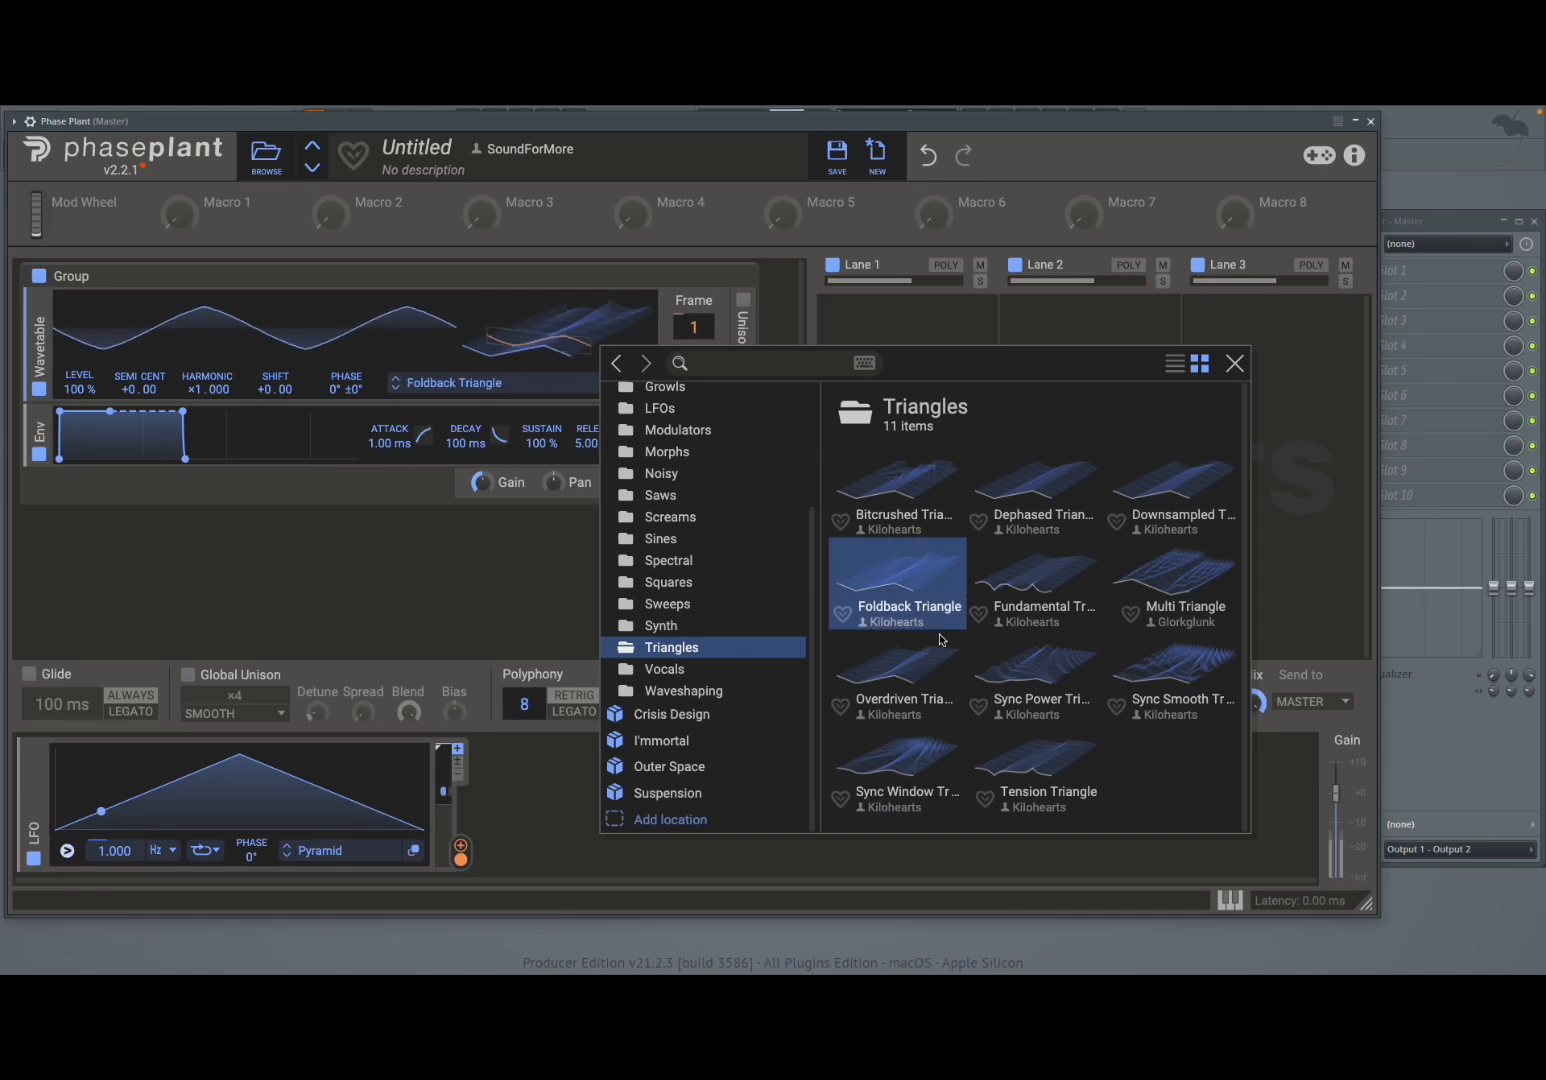
click(711, 676)
click(897, 500)
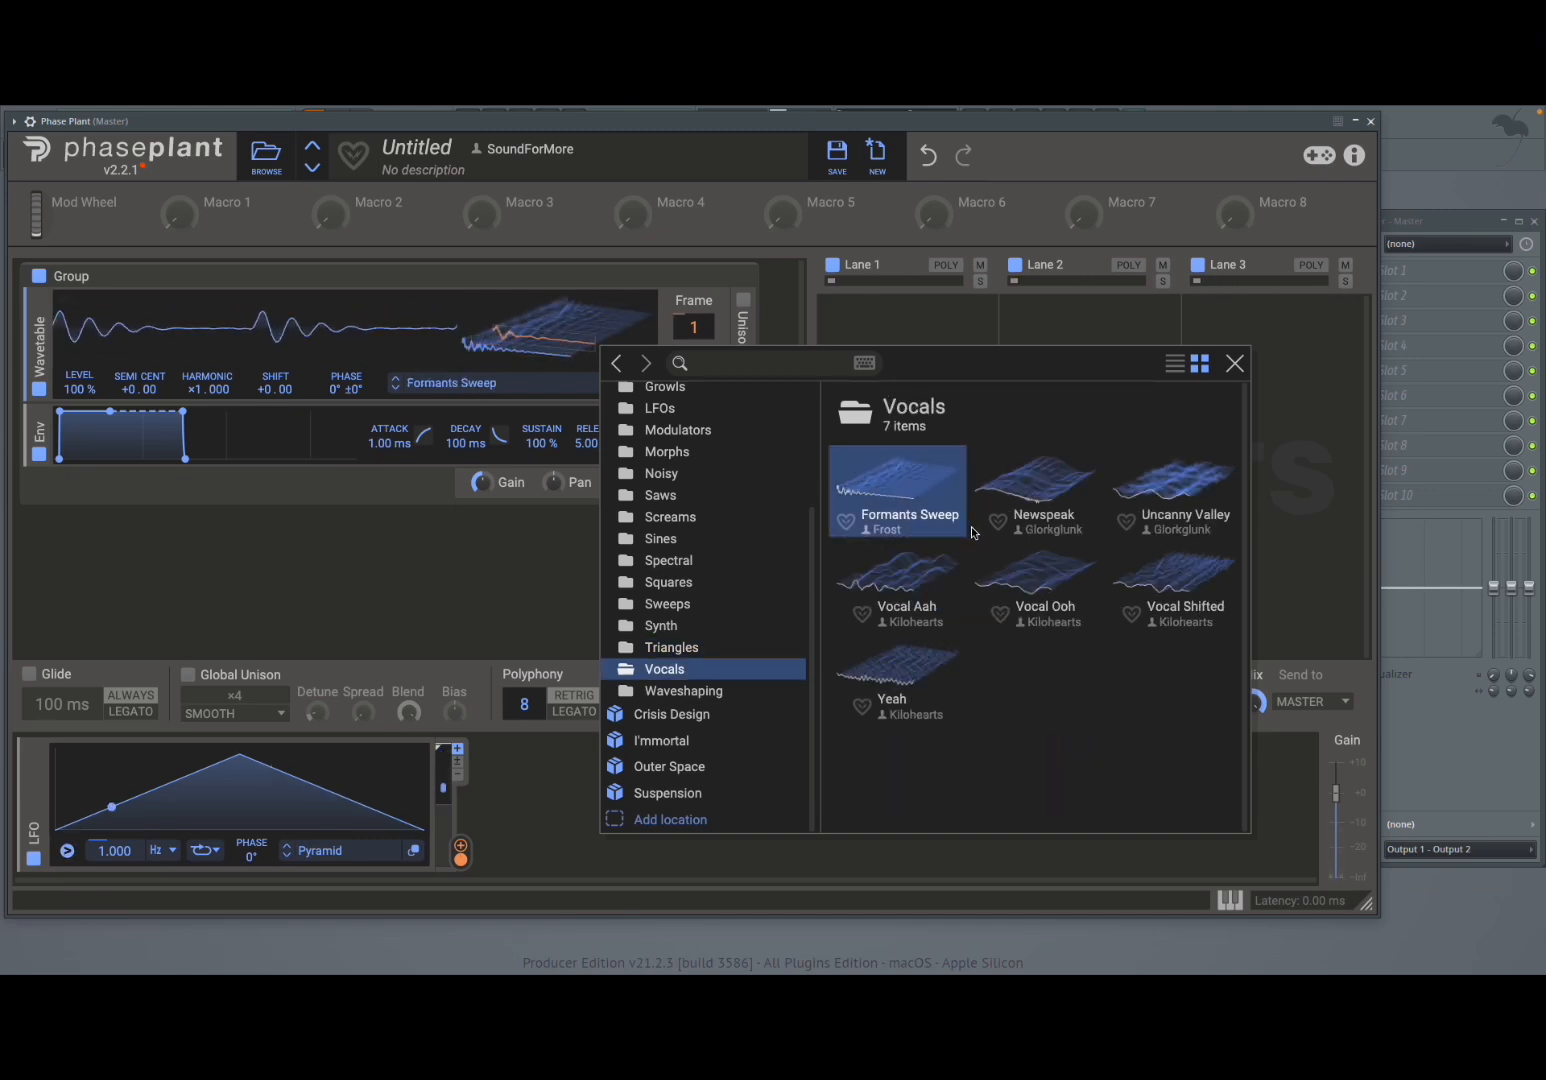
click(913, 591)
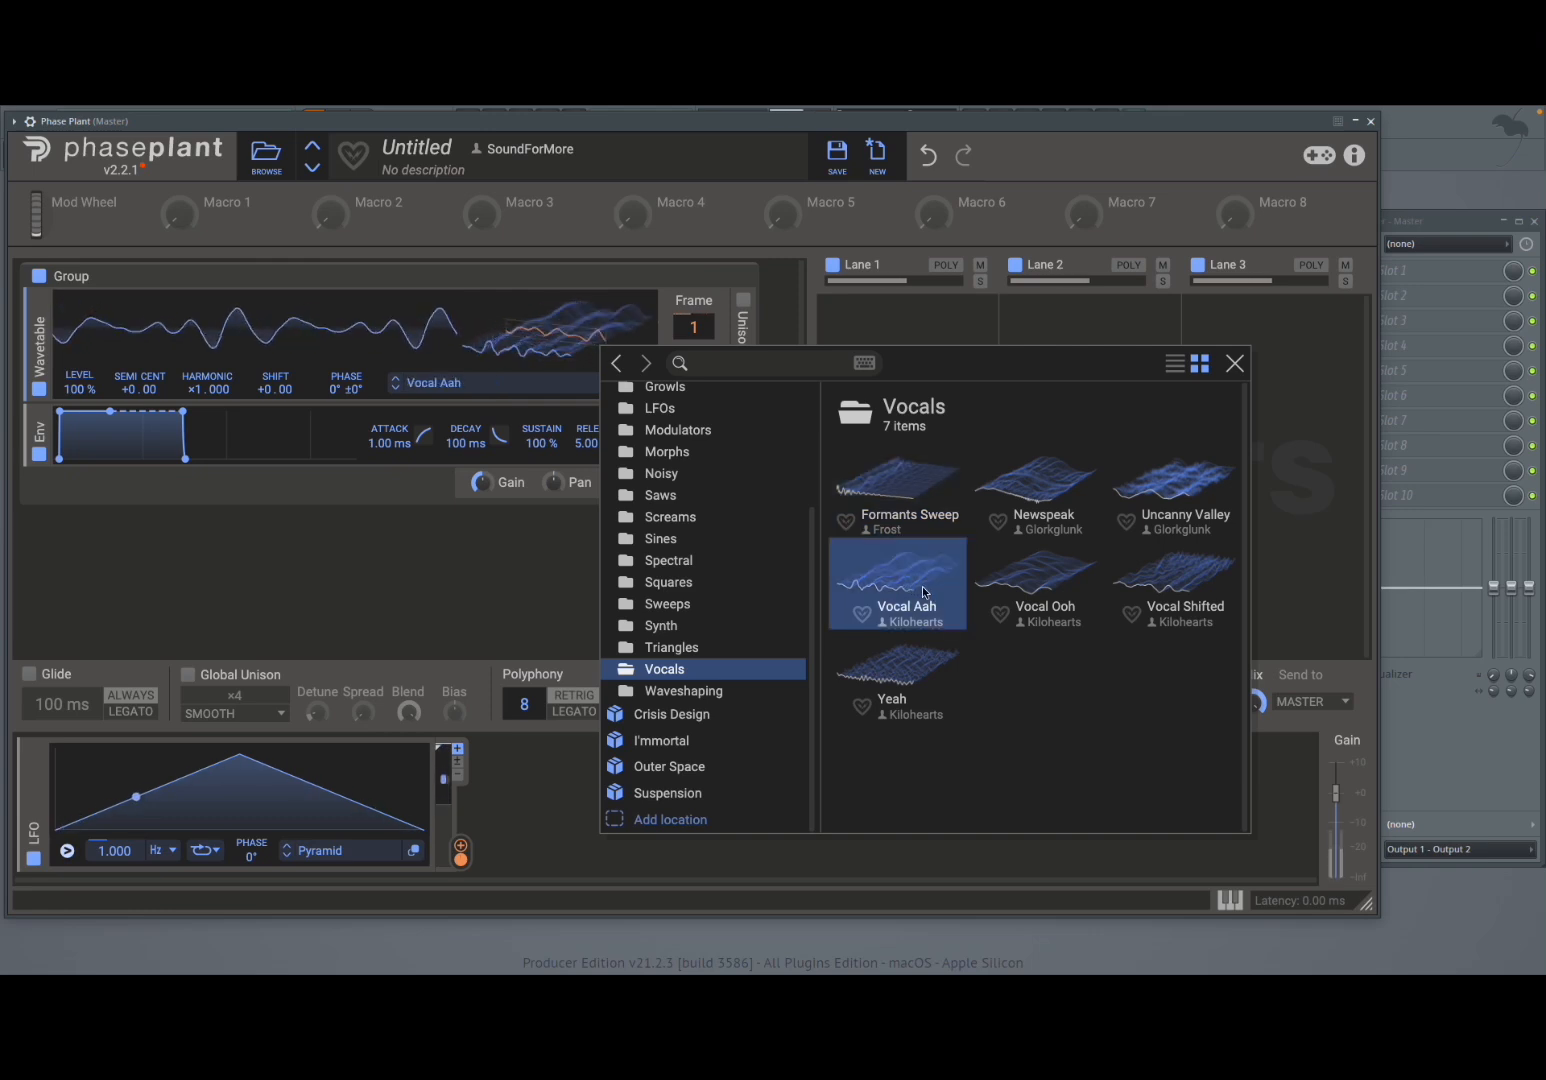
click(1033, 589)
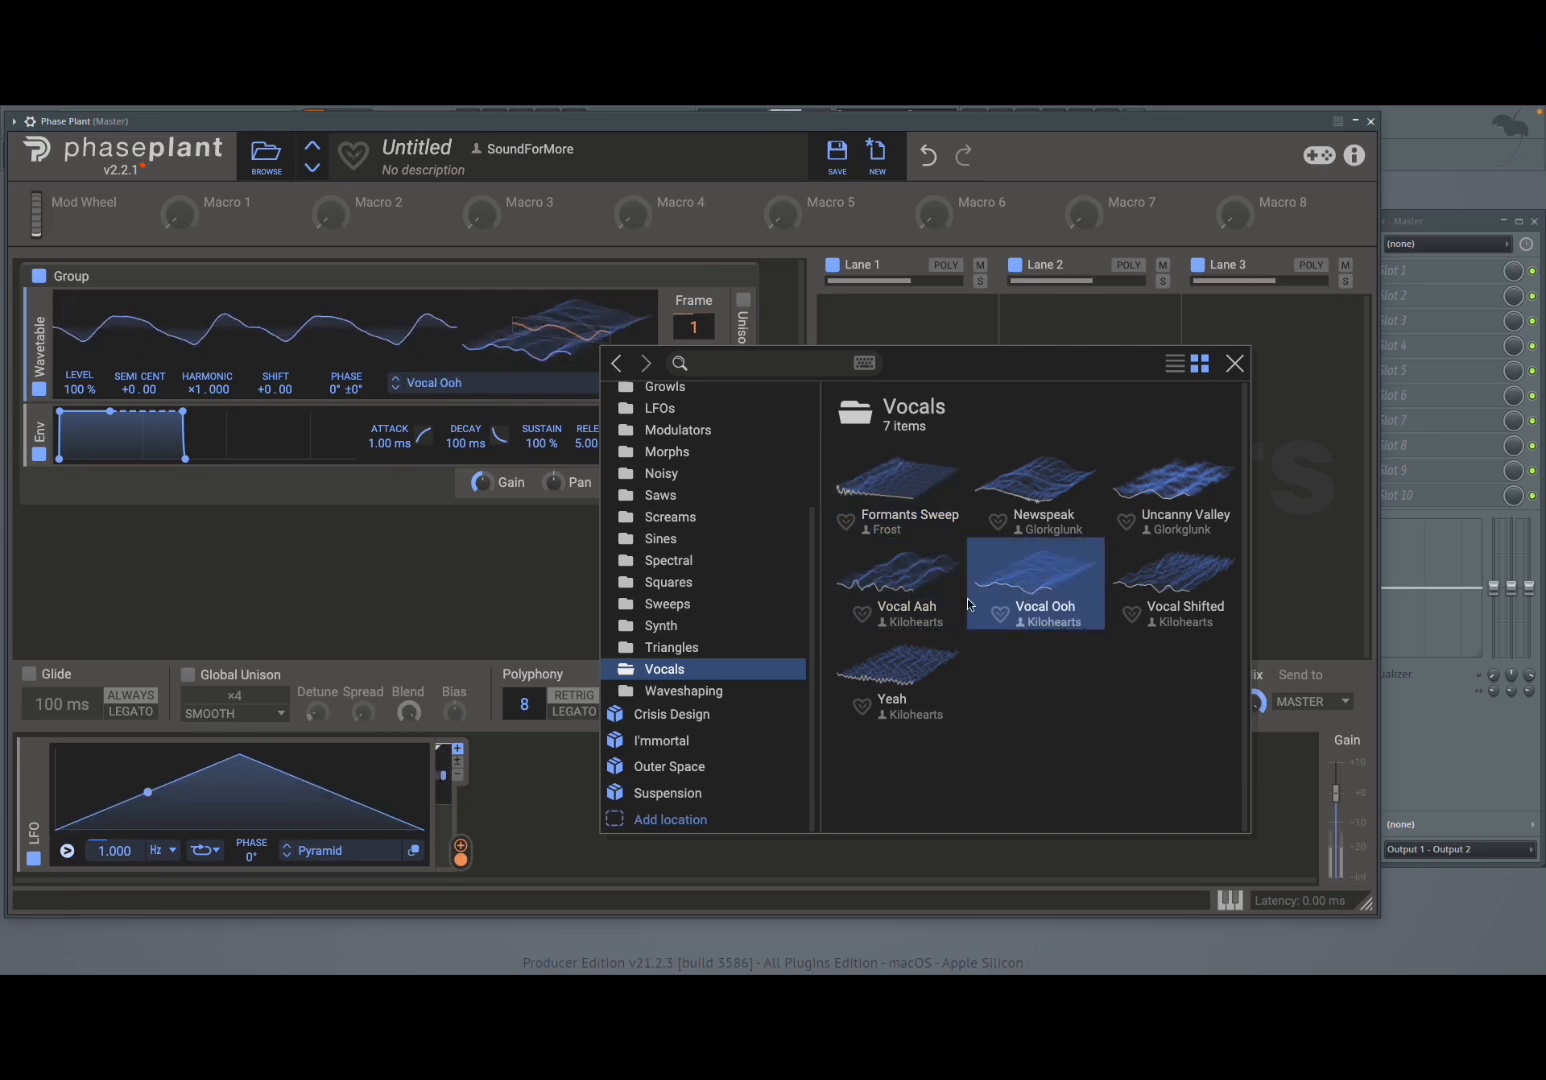
Try the Beast and Metallic Comb wavetables from the Spectral folder, plus Bipolar and Frozen Noise from the Noisy folder.
click(690, 562)
click(941, 496)
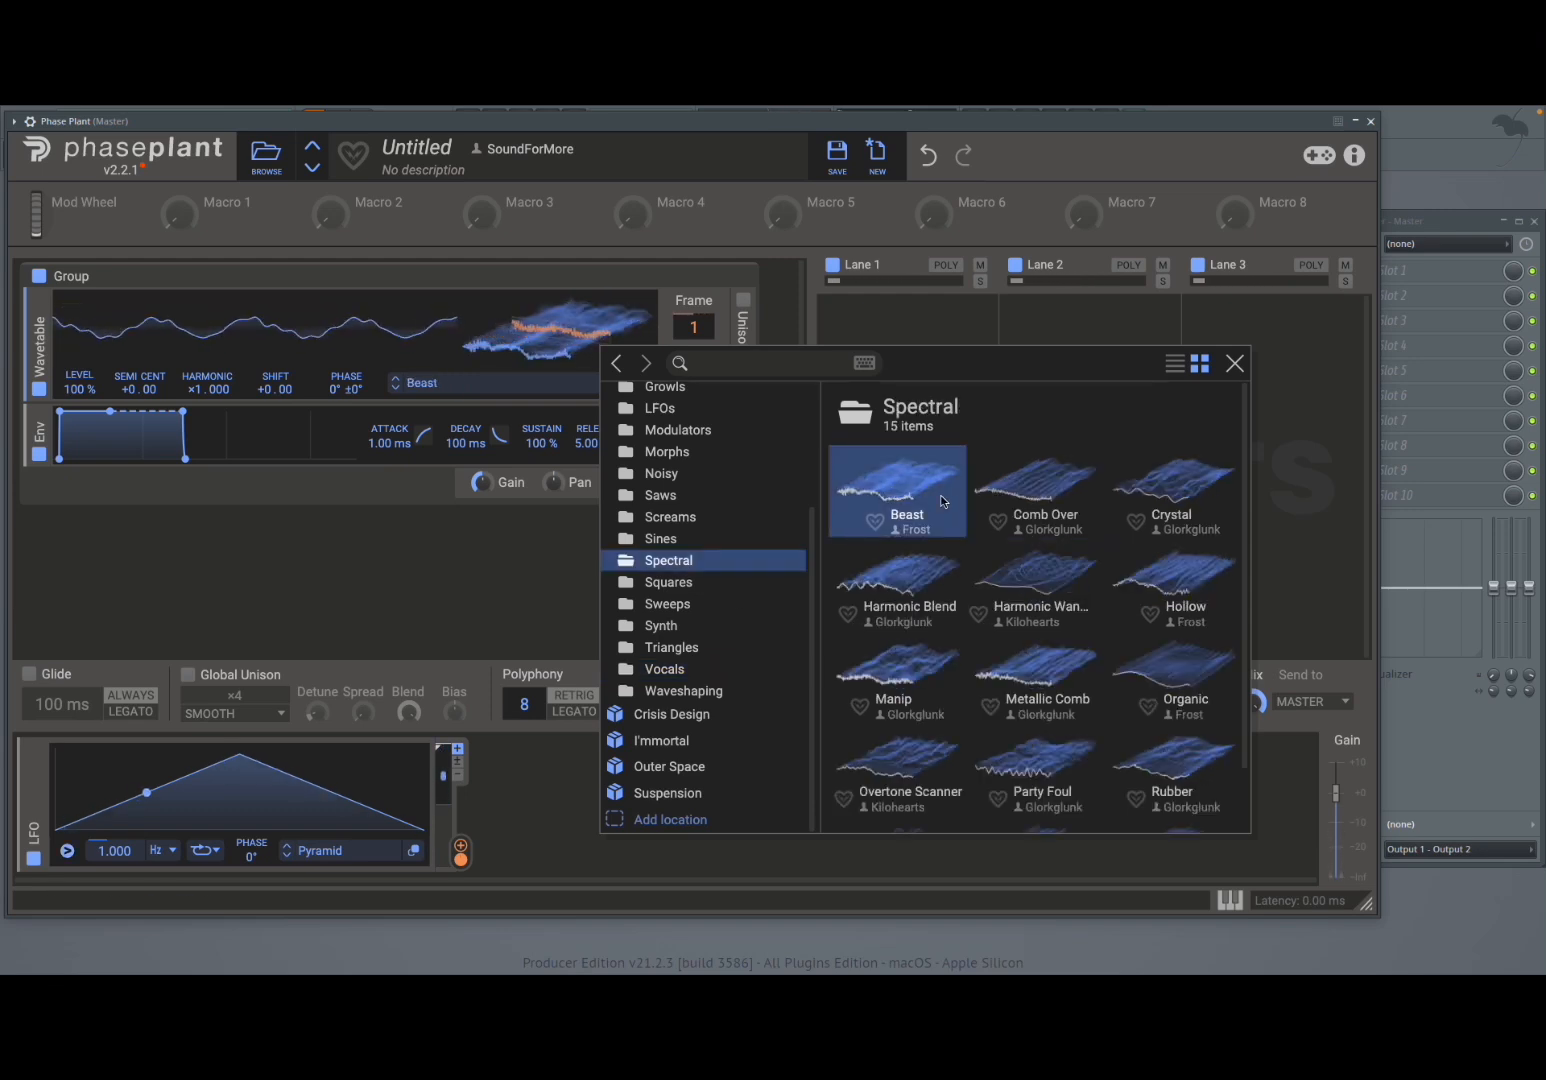
click(1038, 500)
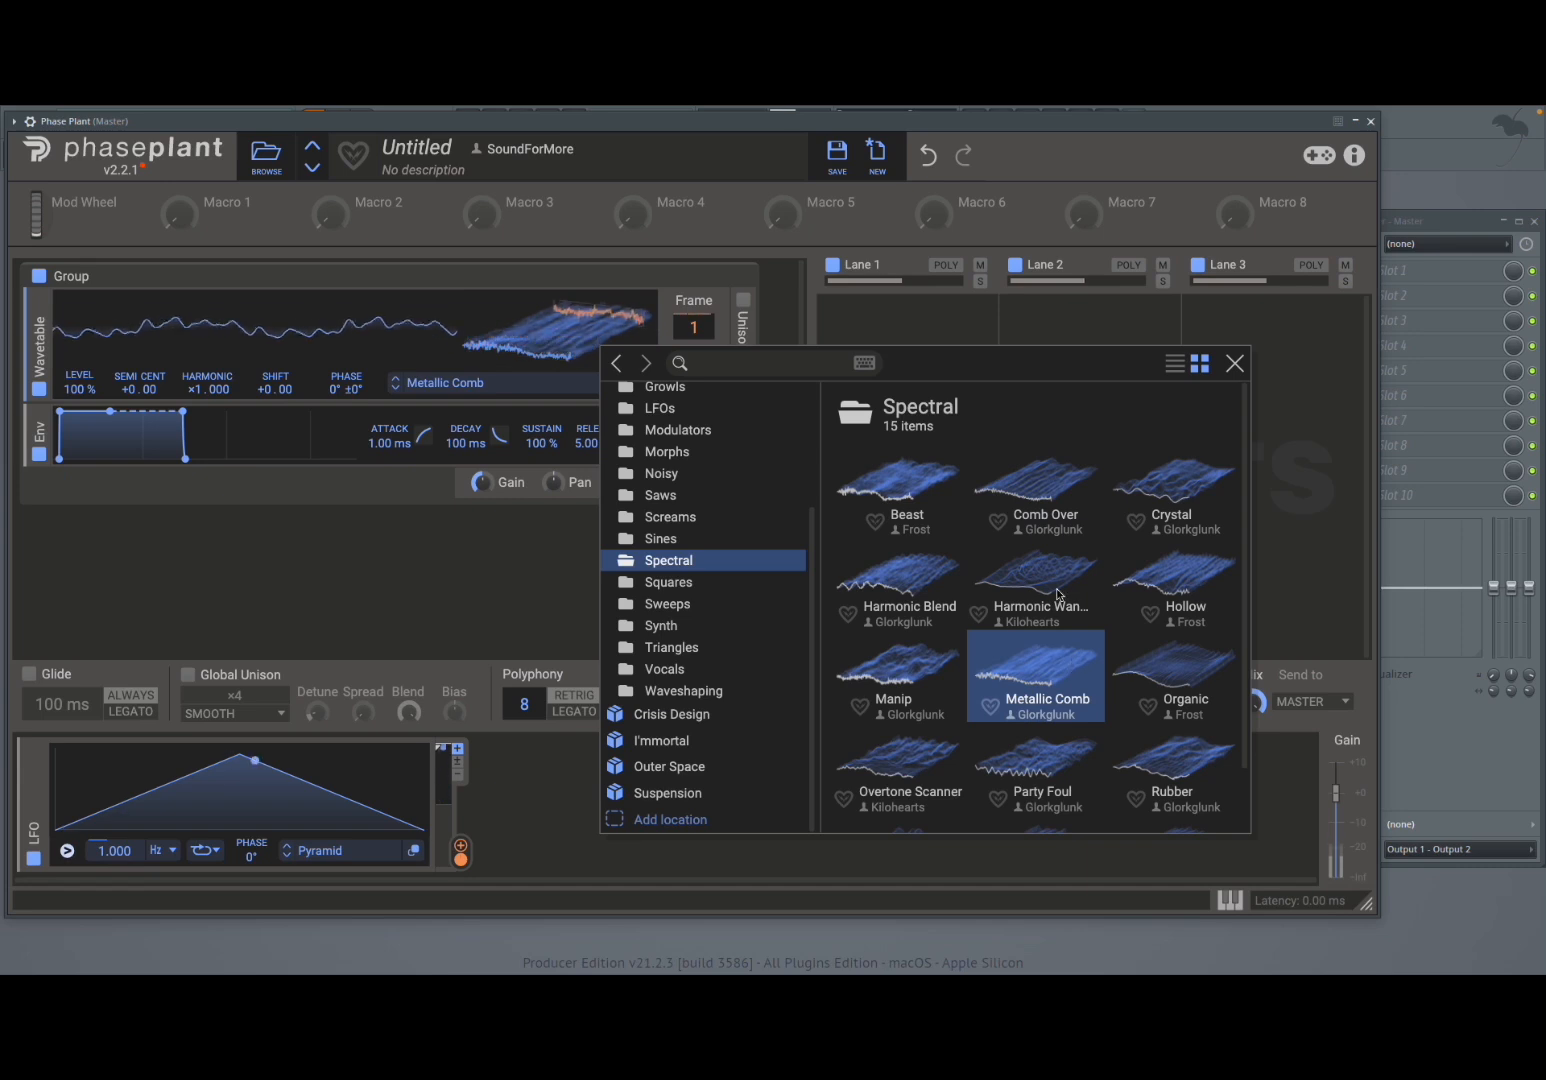
click(690, 476)
click(955, 531)
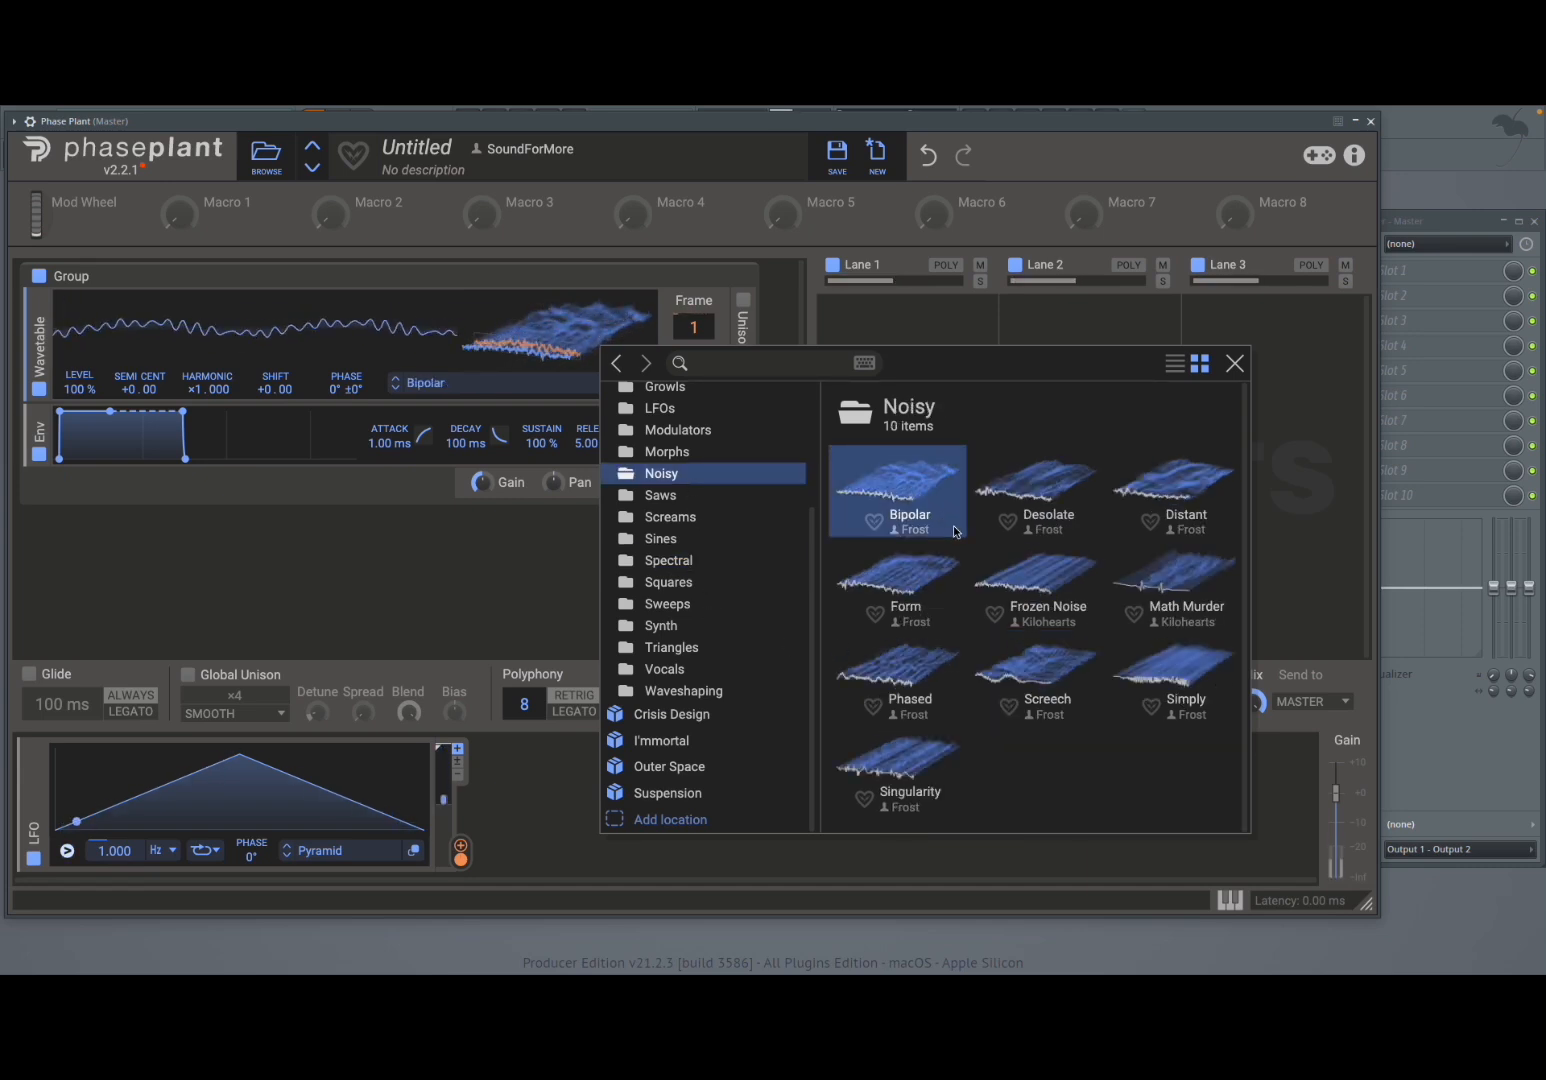
click(1051, 591)
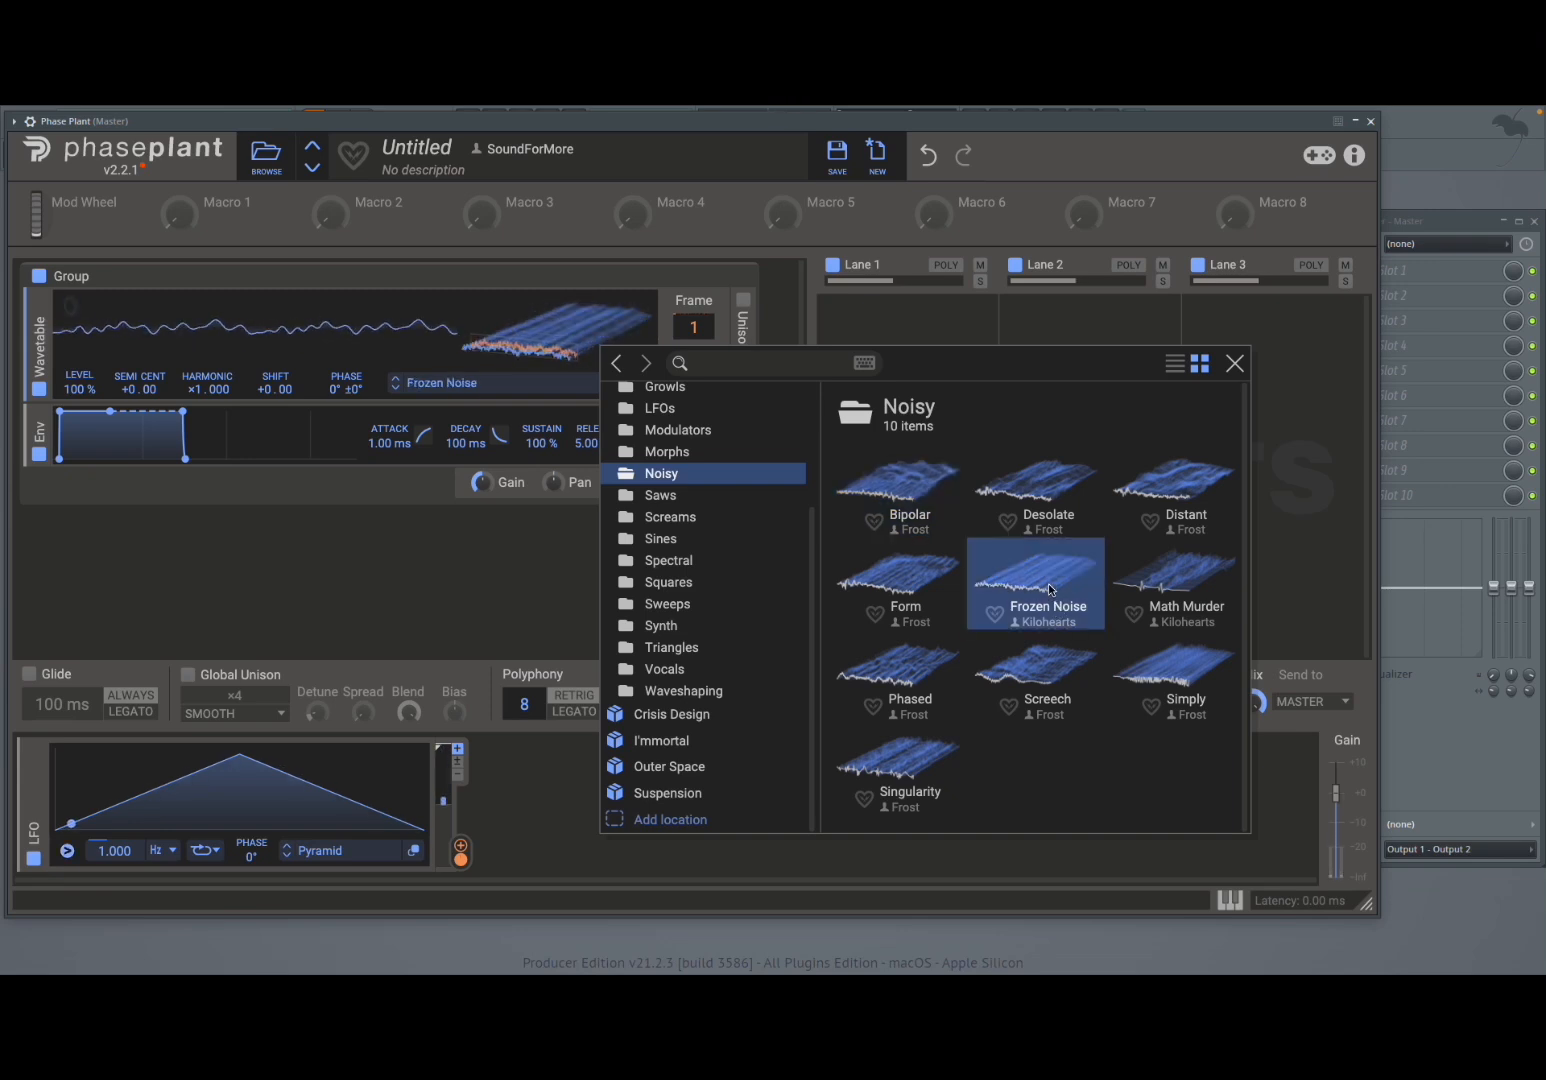
Try the Asym Hard and Remap PWM wavetables from the Modulators folder.
click(721, 430)
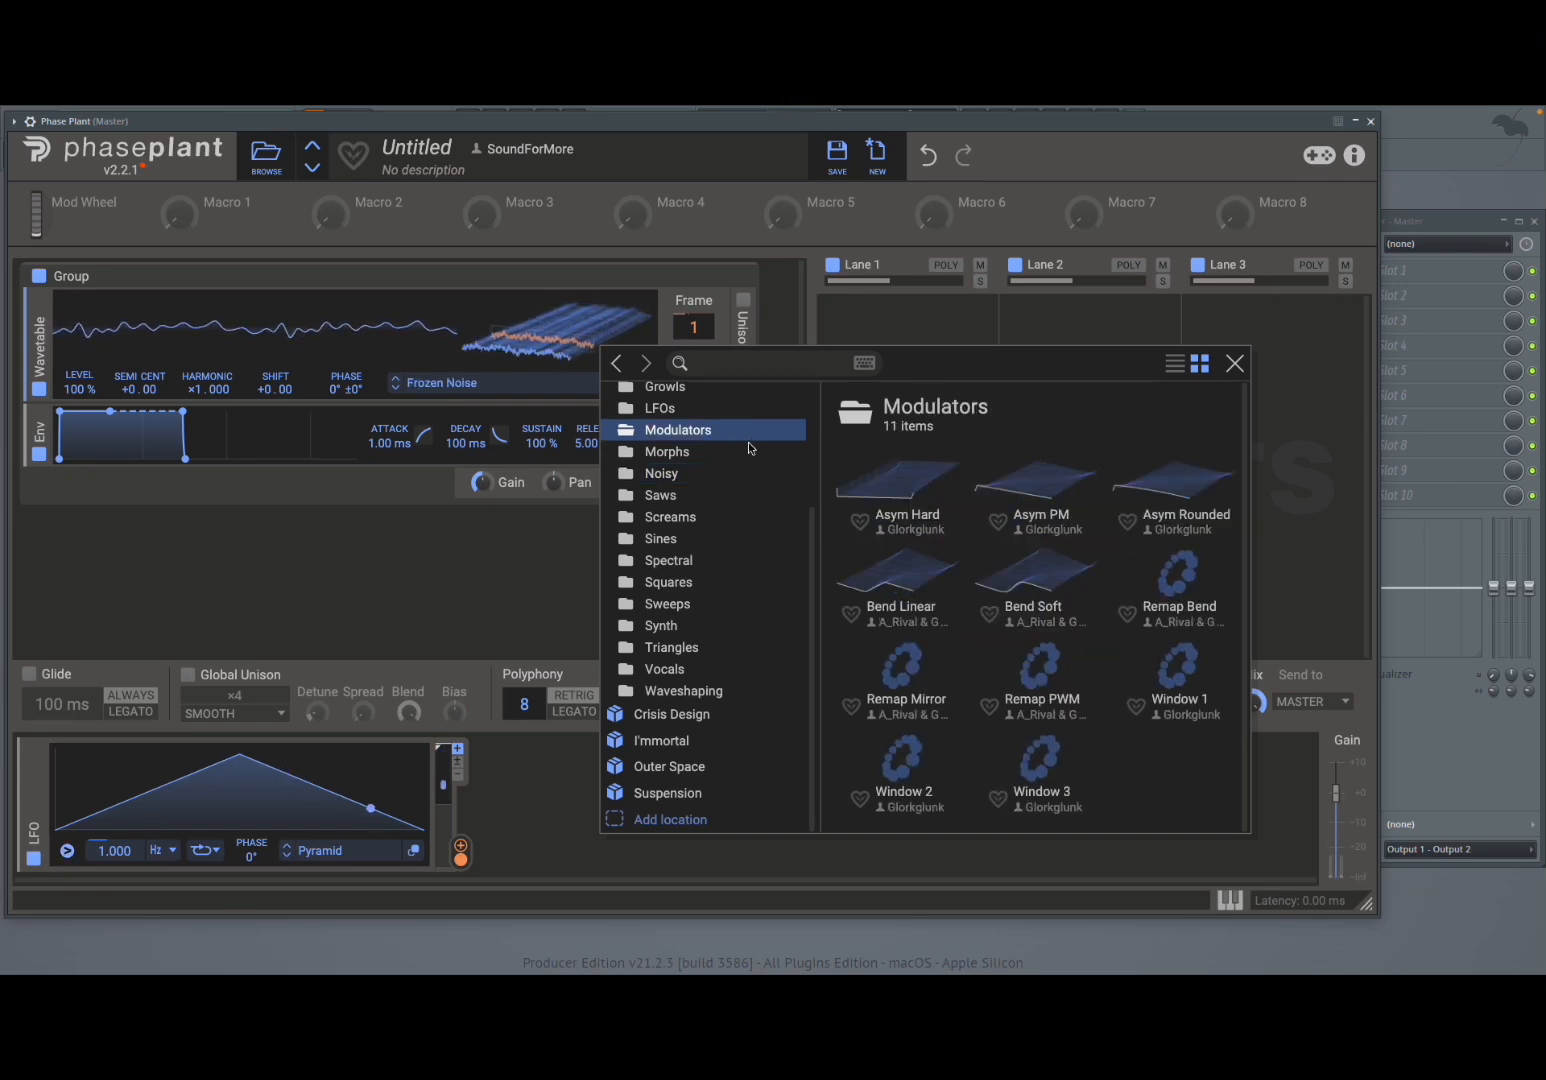
click(923, 492)
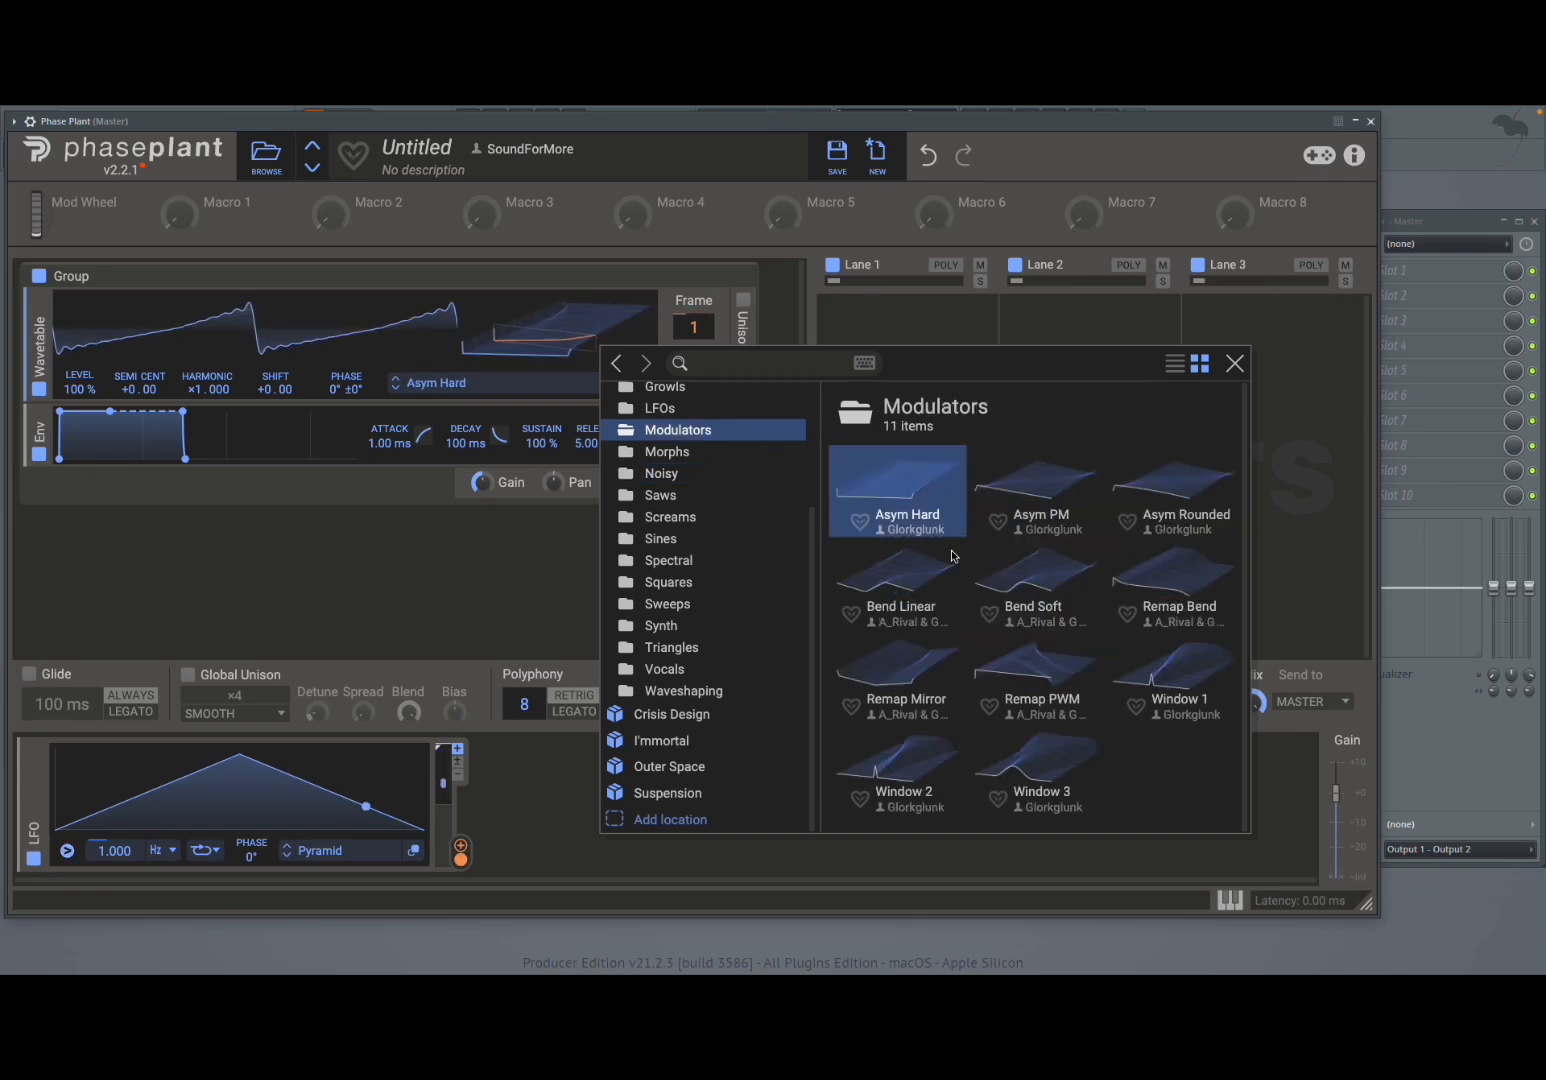
click(1016, 679)
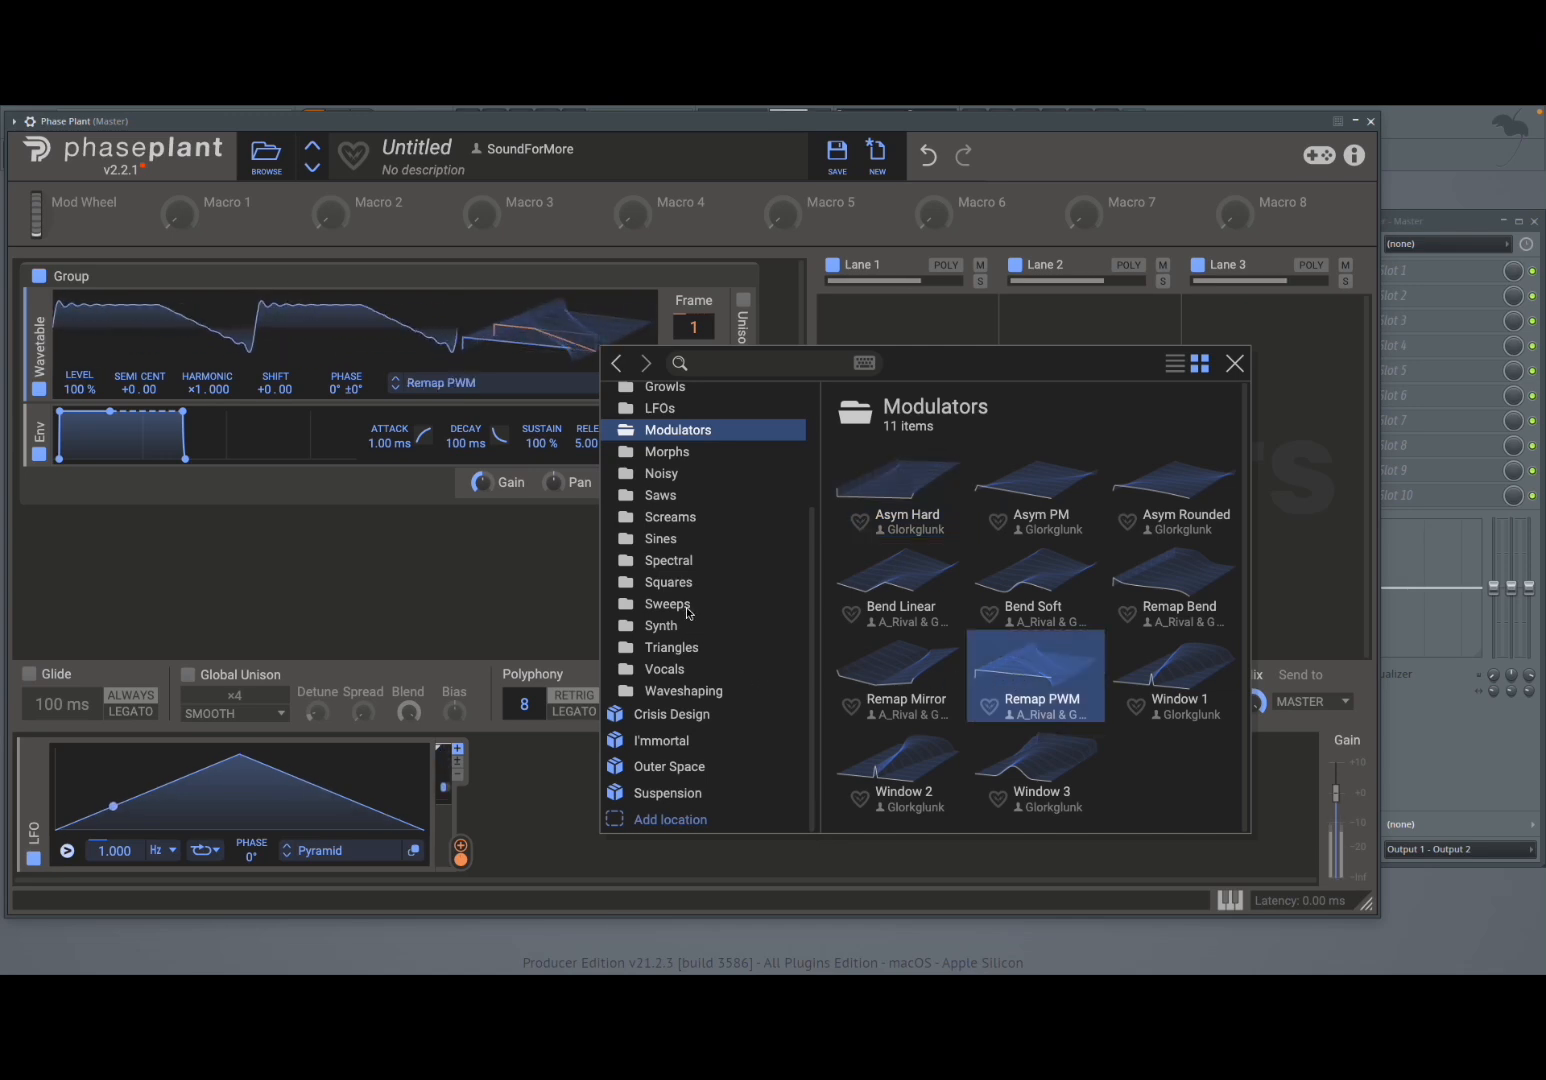
Try the Genoric wavetable from the Screams folder, load Additive Fold again and close the wavetable browser.
click(683, 520)
click(948, 588)
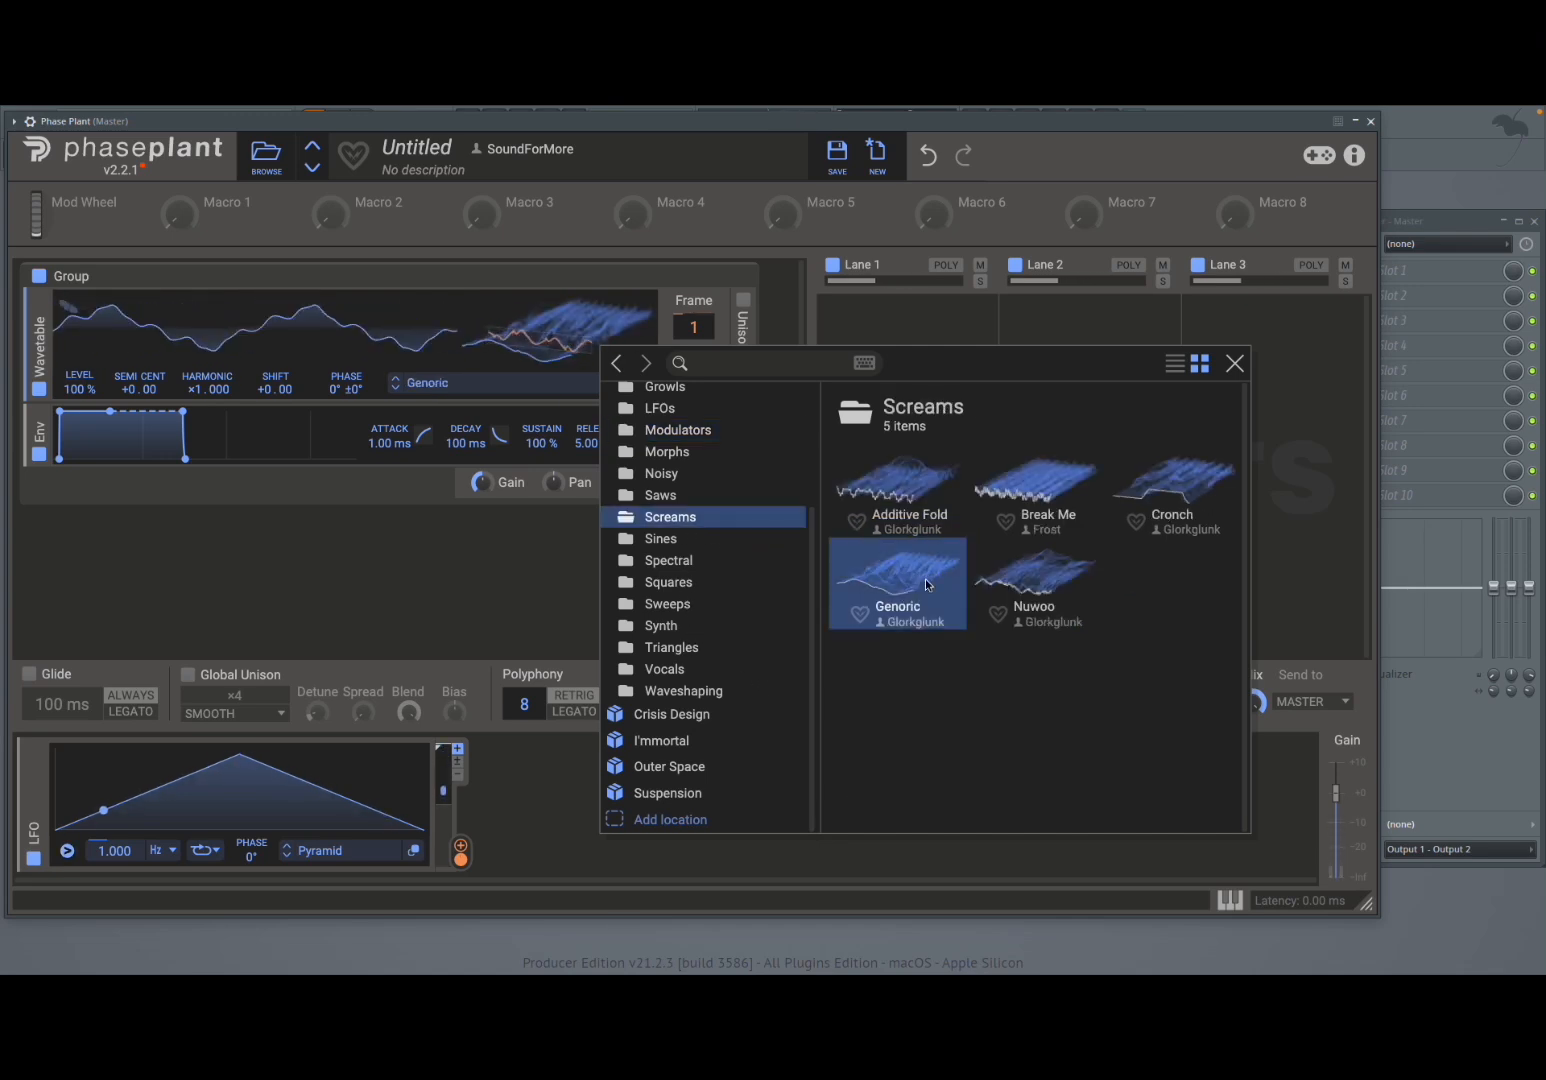
click(921, 492)
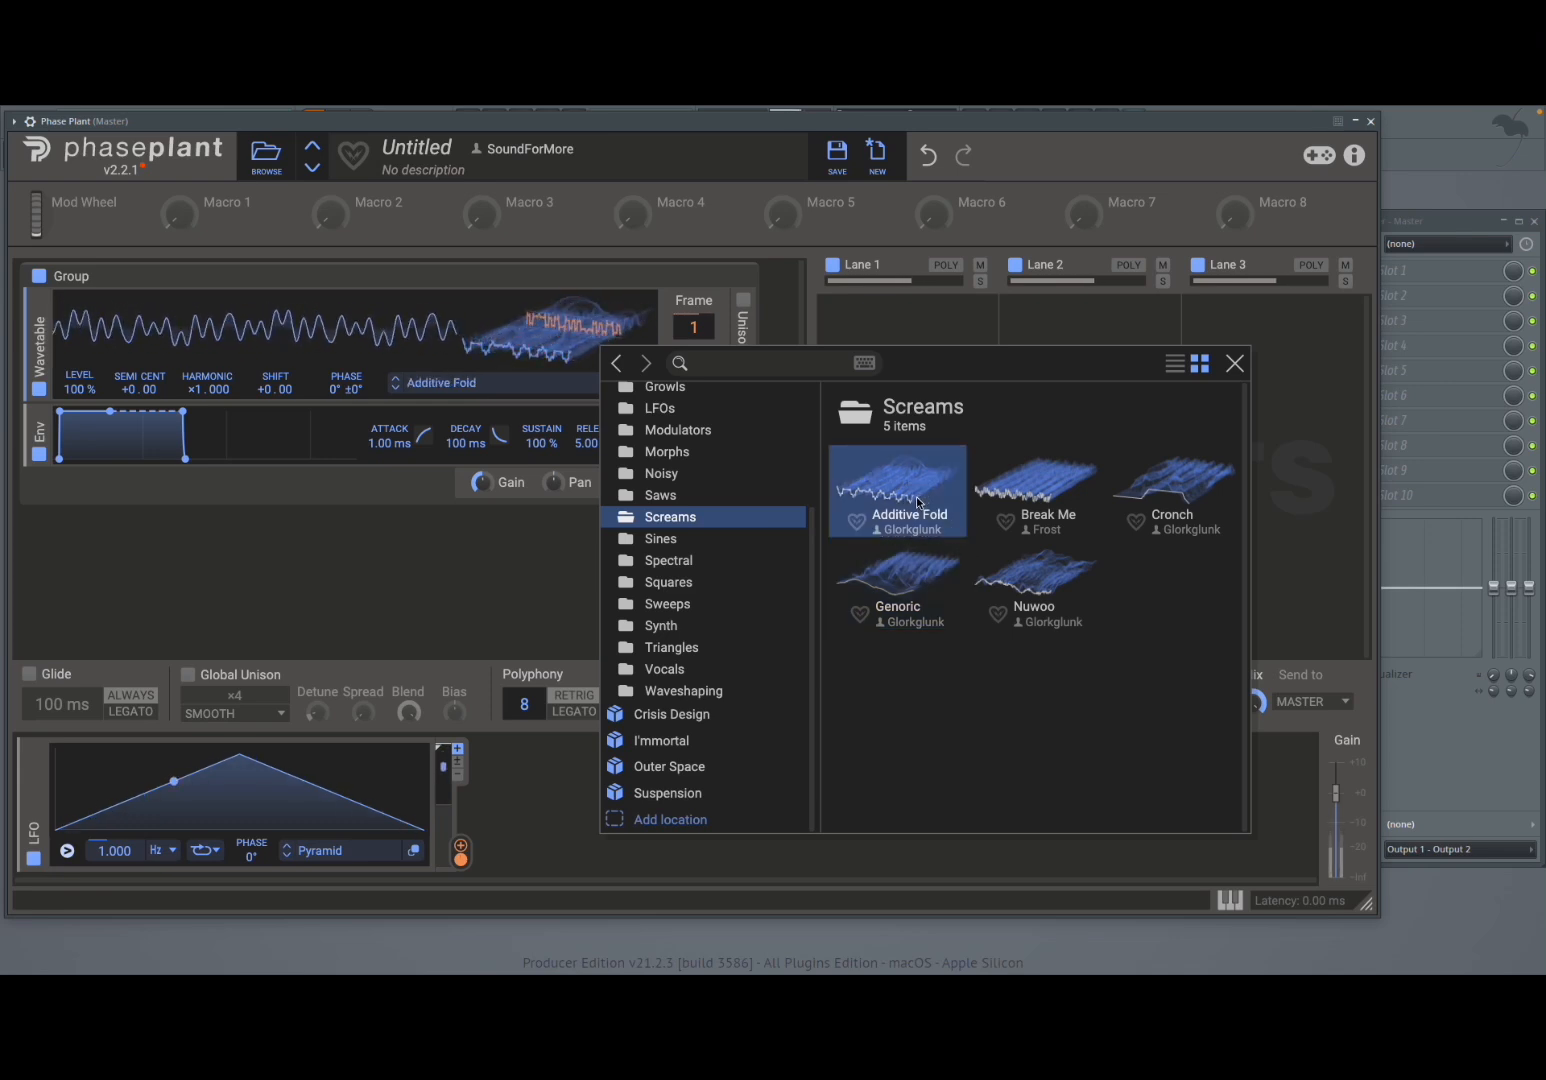
click(1234, 364)
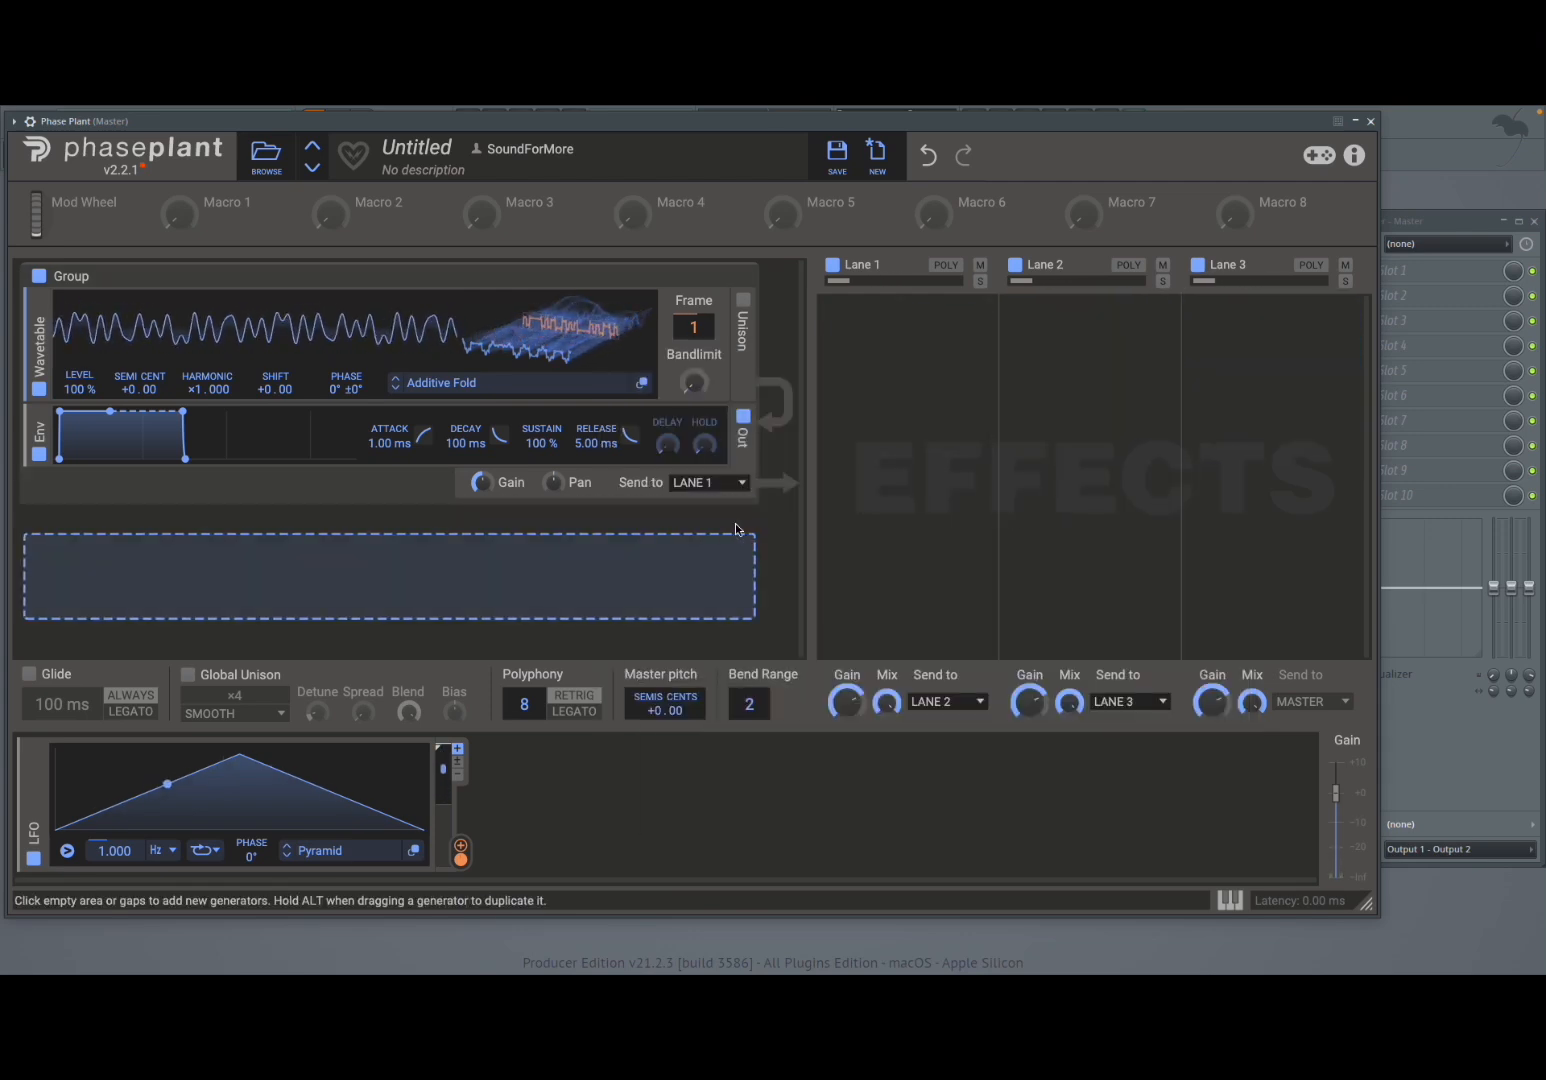
Add a Reverb effect to Lane 1.
click(896, 385)
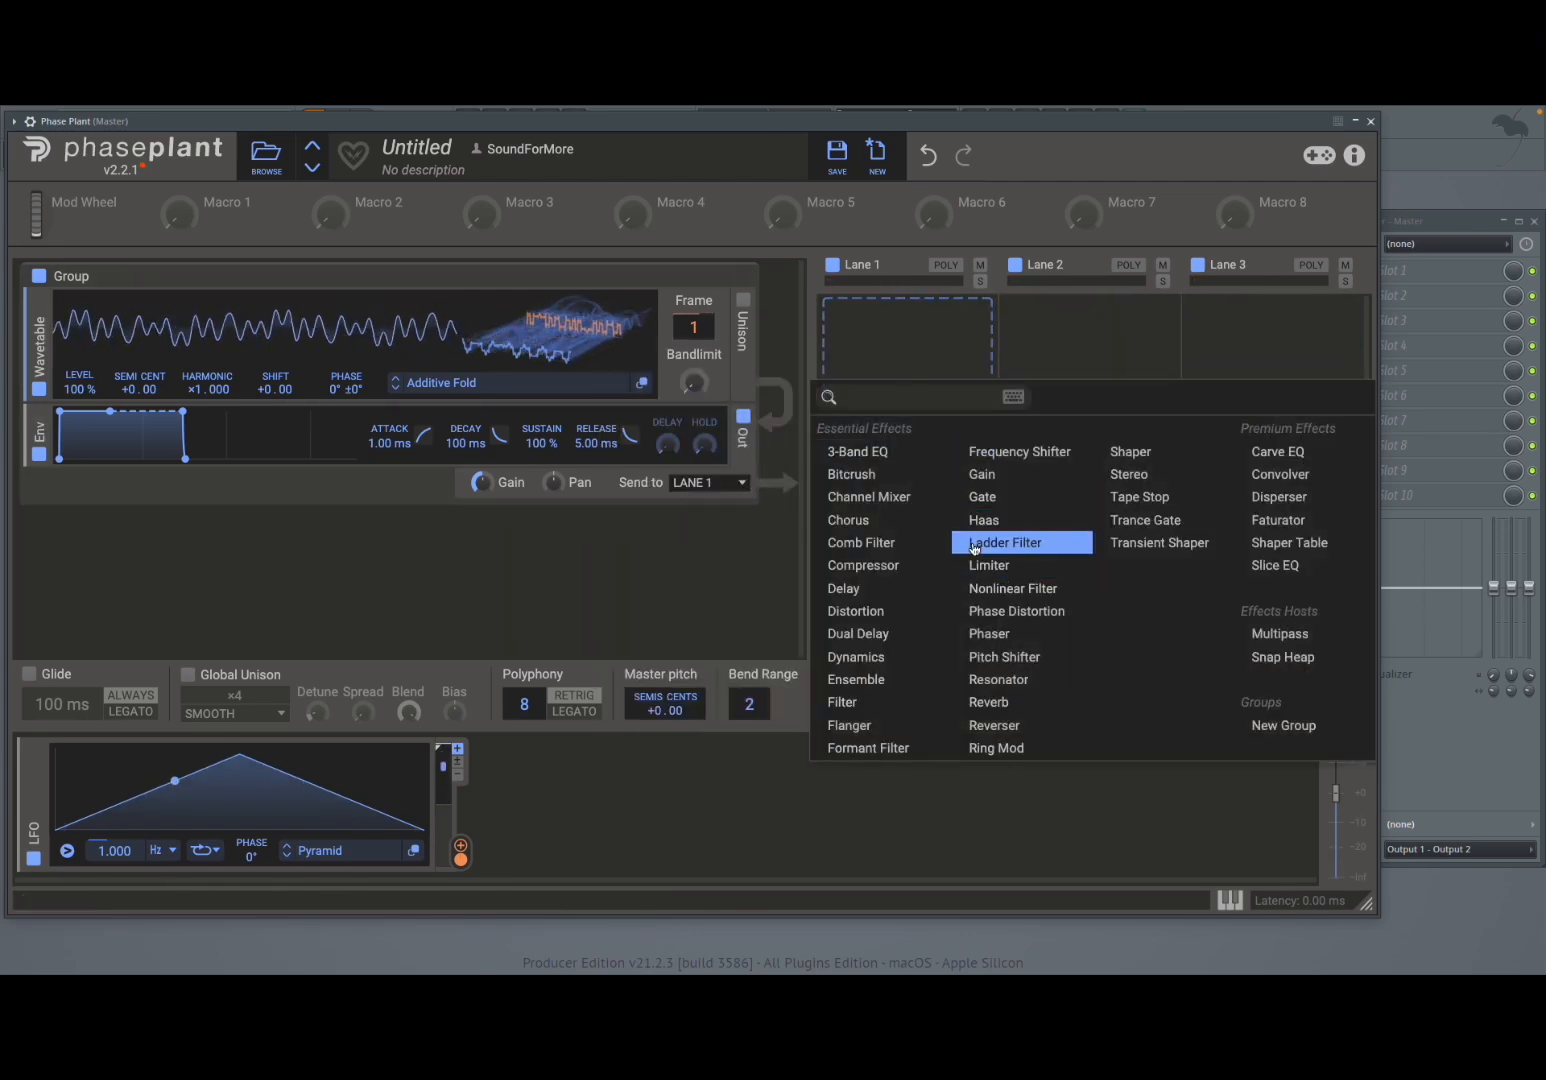
click(1018, 710)
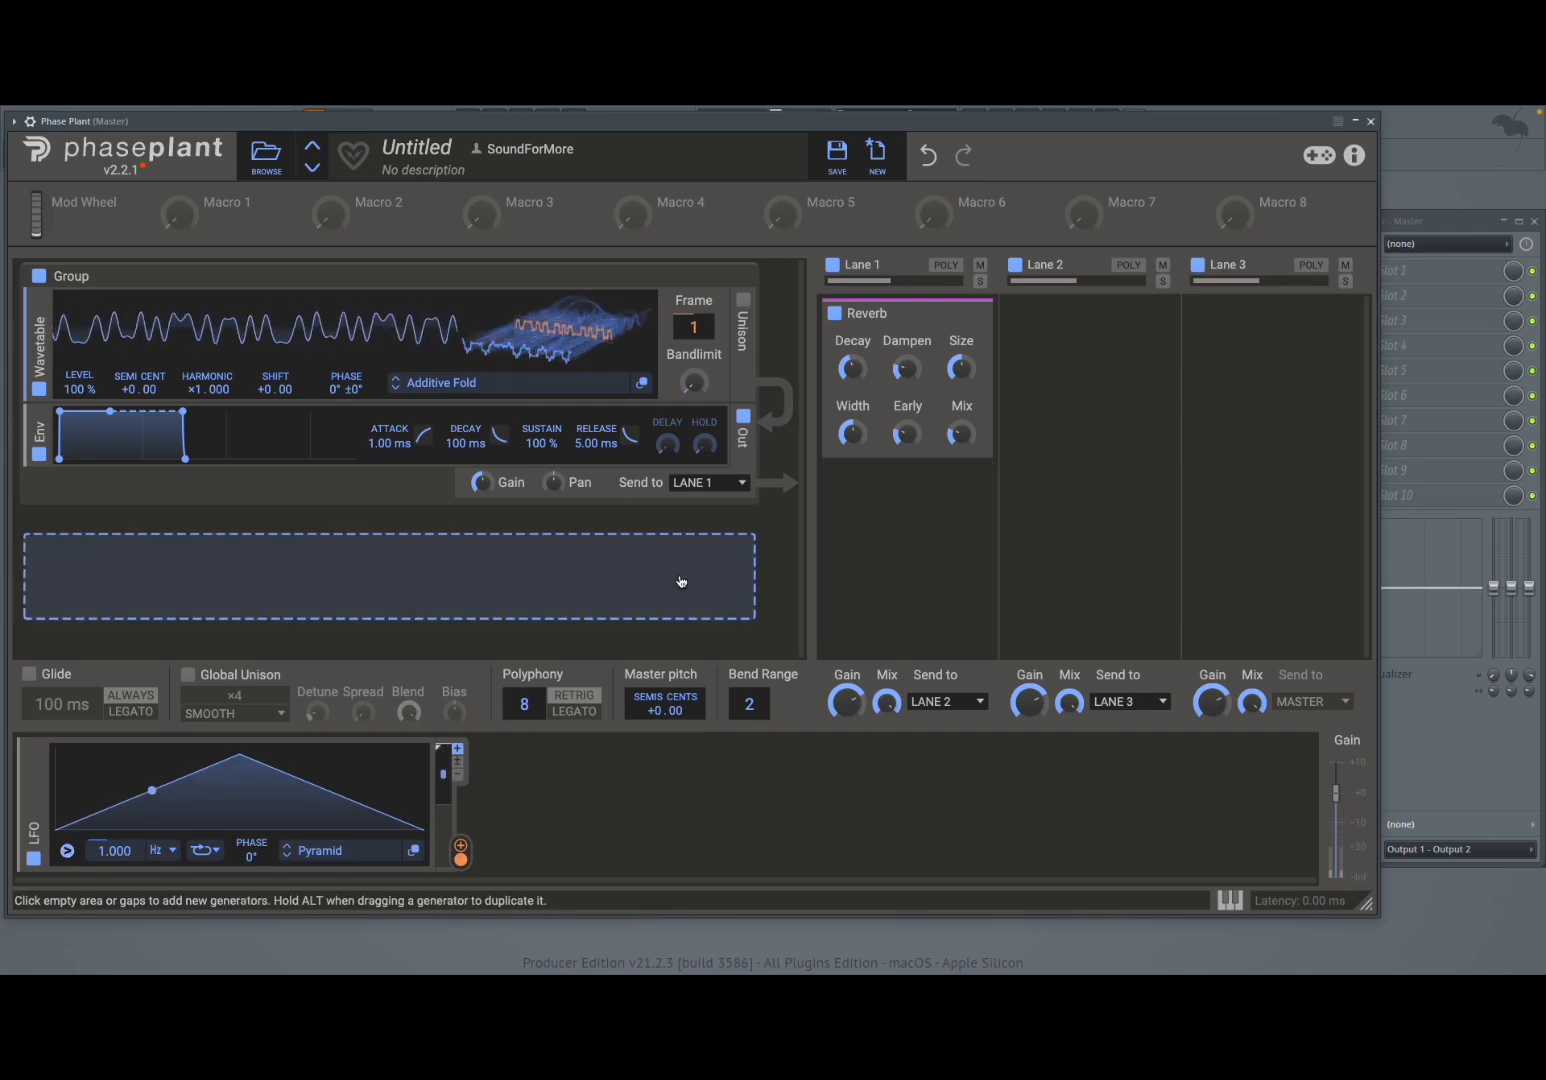
Add a second Wavetable generator in a new group and switch it to the Saw to Sine wavetable.
click(425, 604)
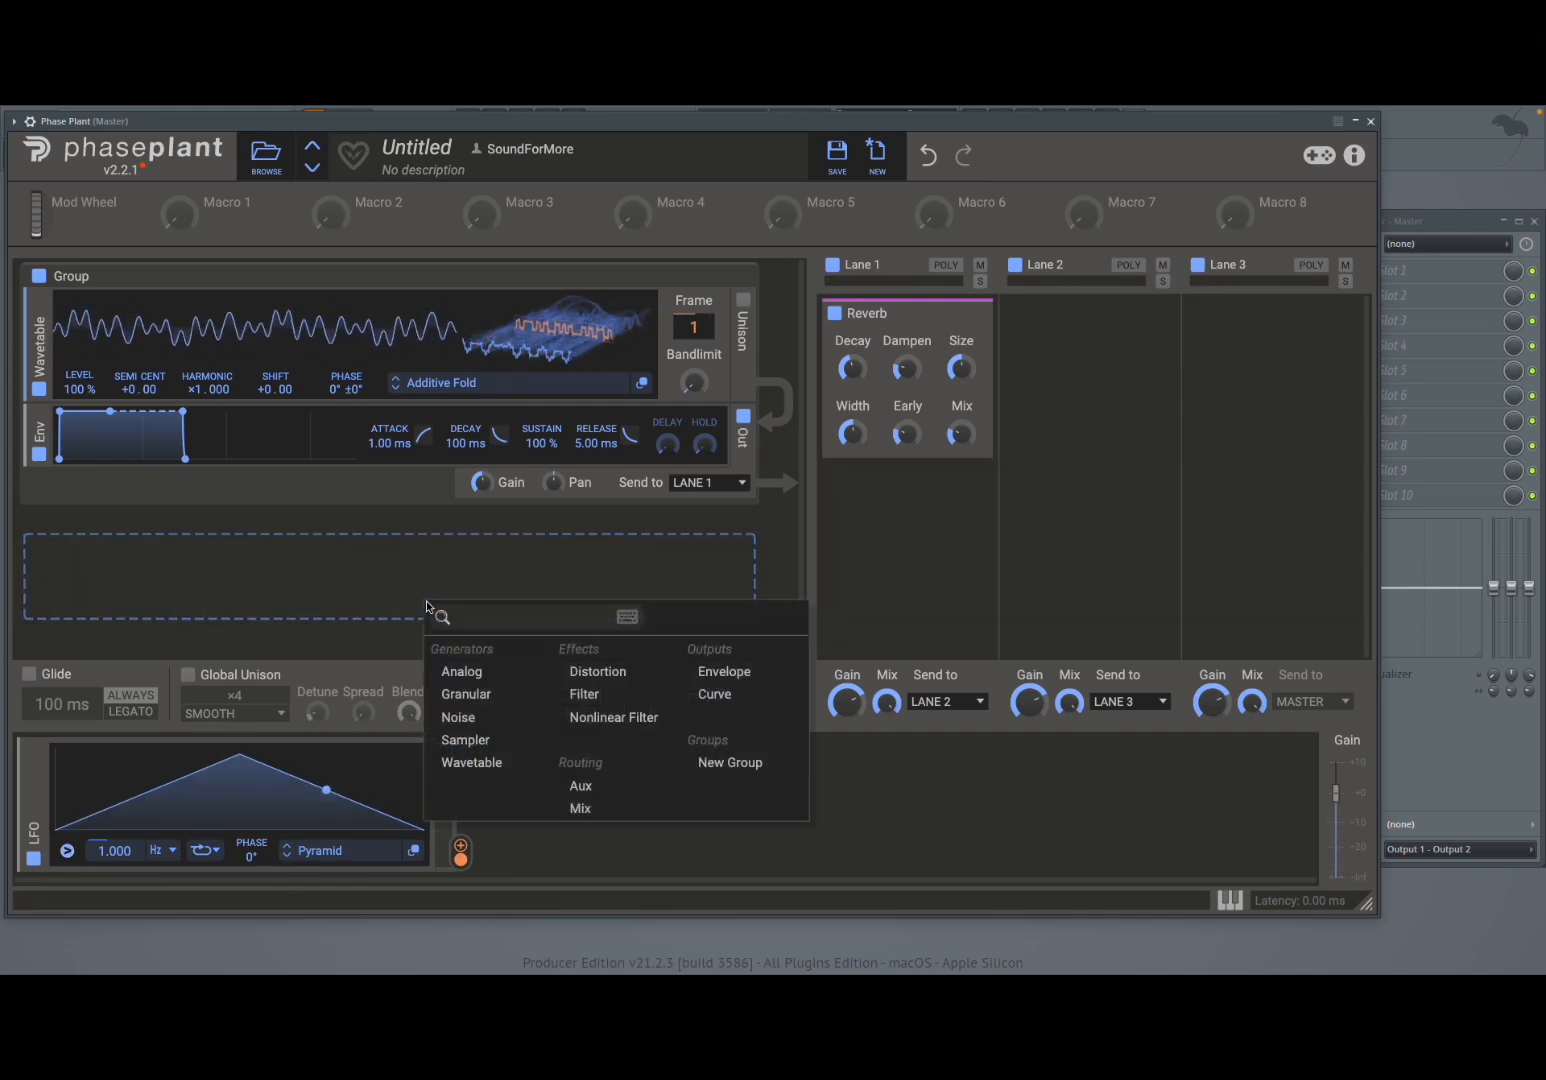
click(491, 762)
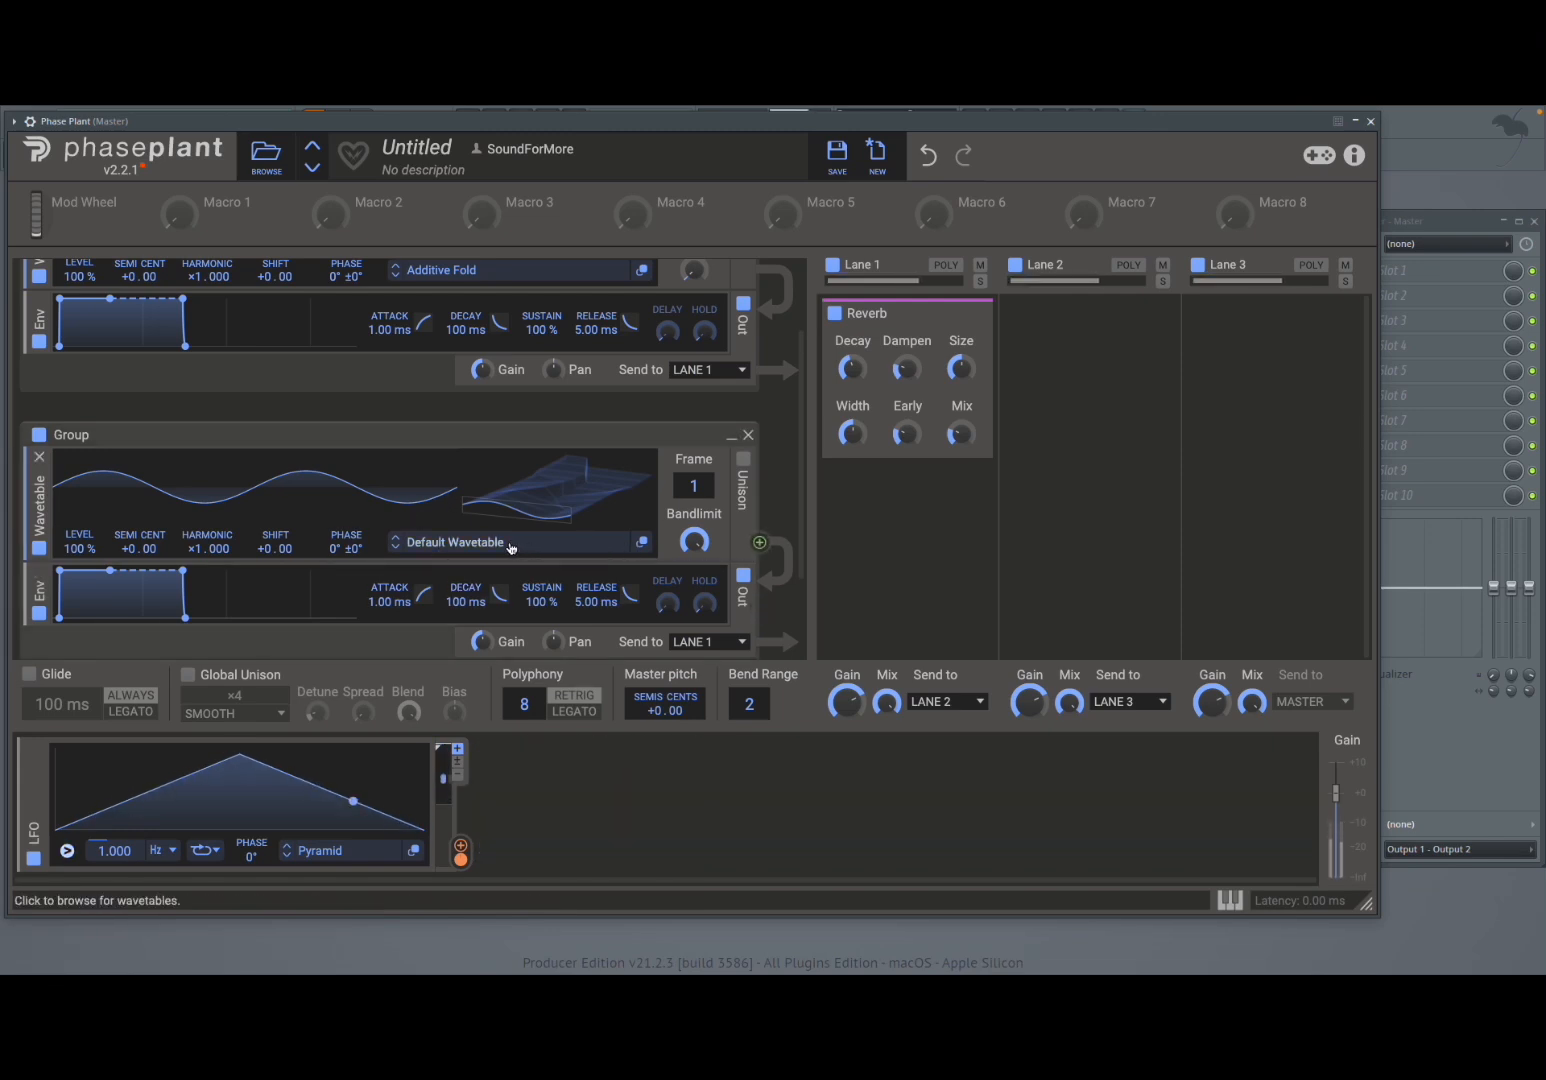
click(396, 549)
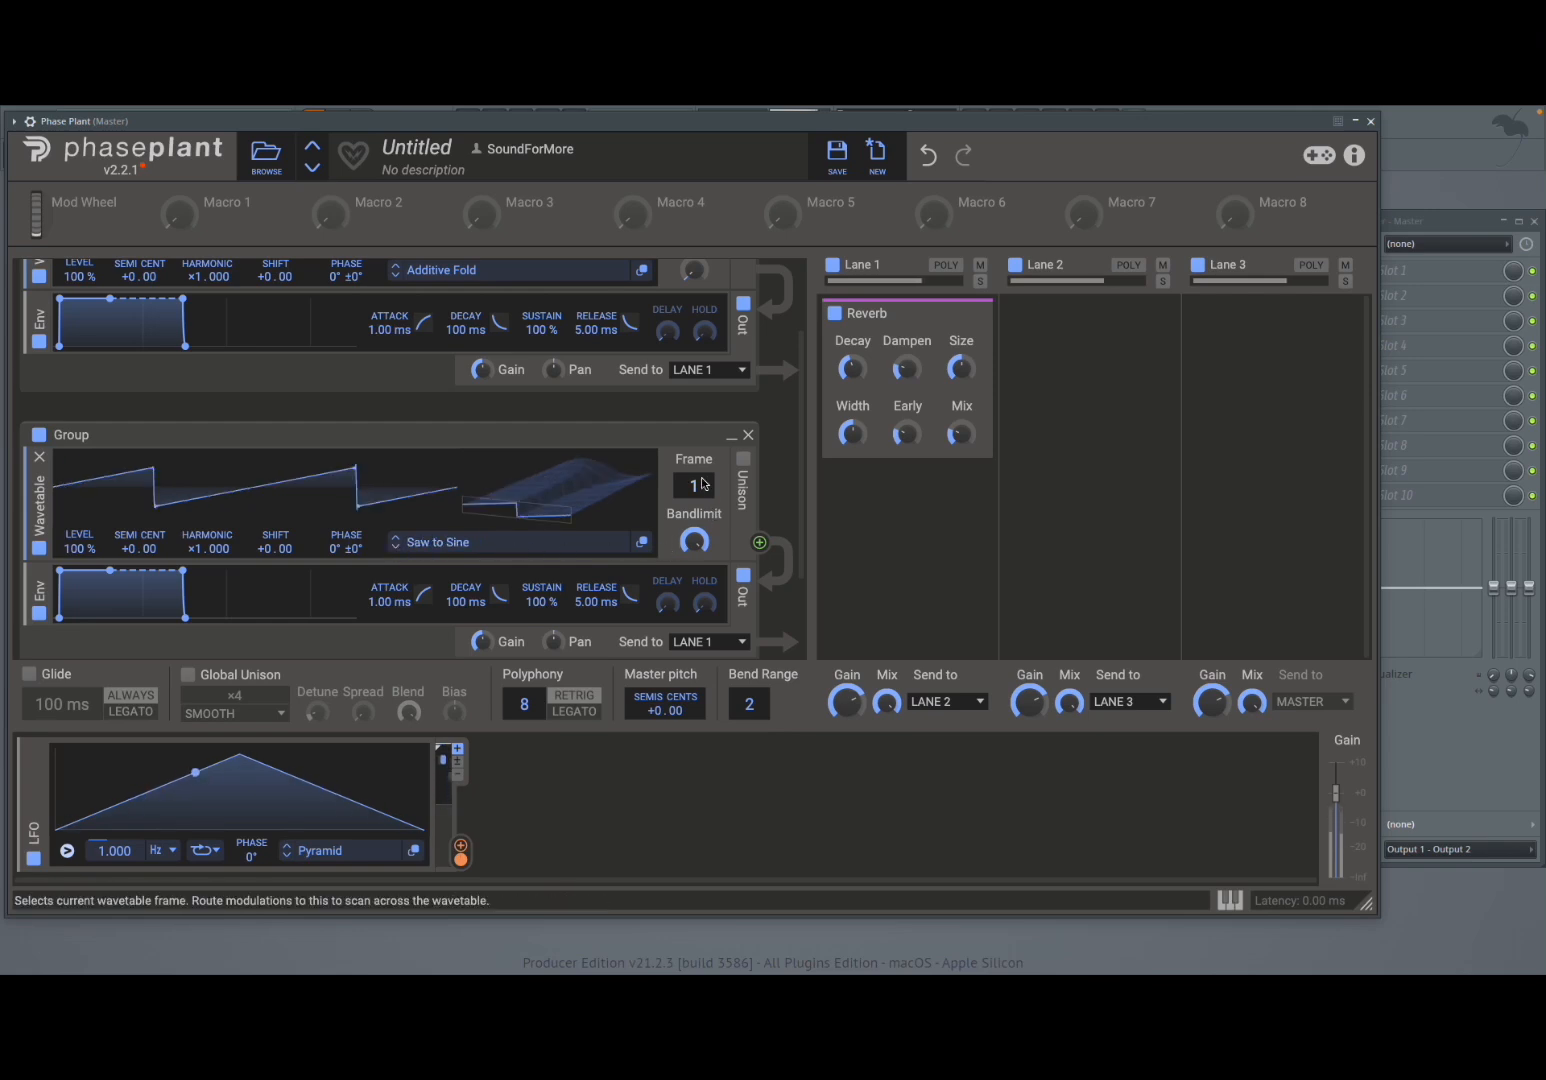
Try Frame 205 on the Saw to Sine wavetable, route the LFO to that Frame and return it to 1.
drag(697, 493, 697, 336)
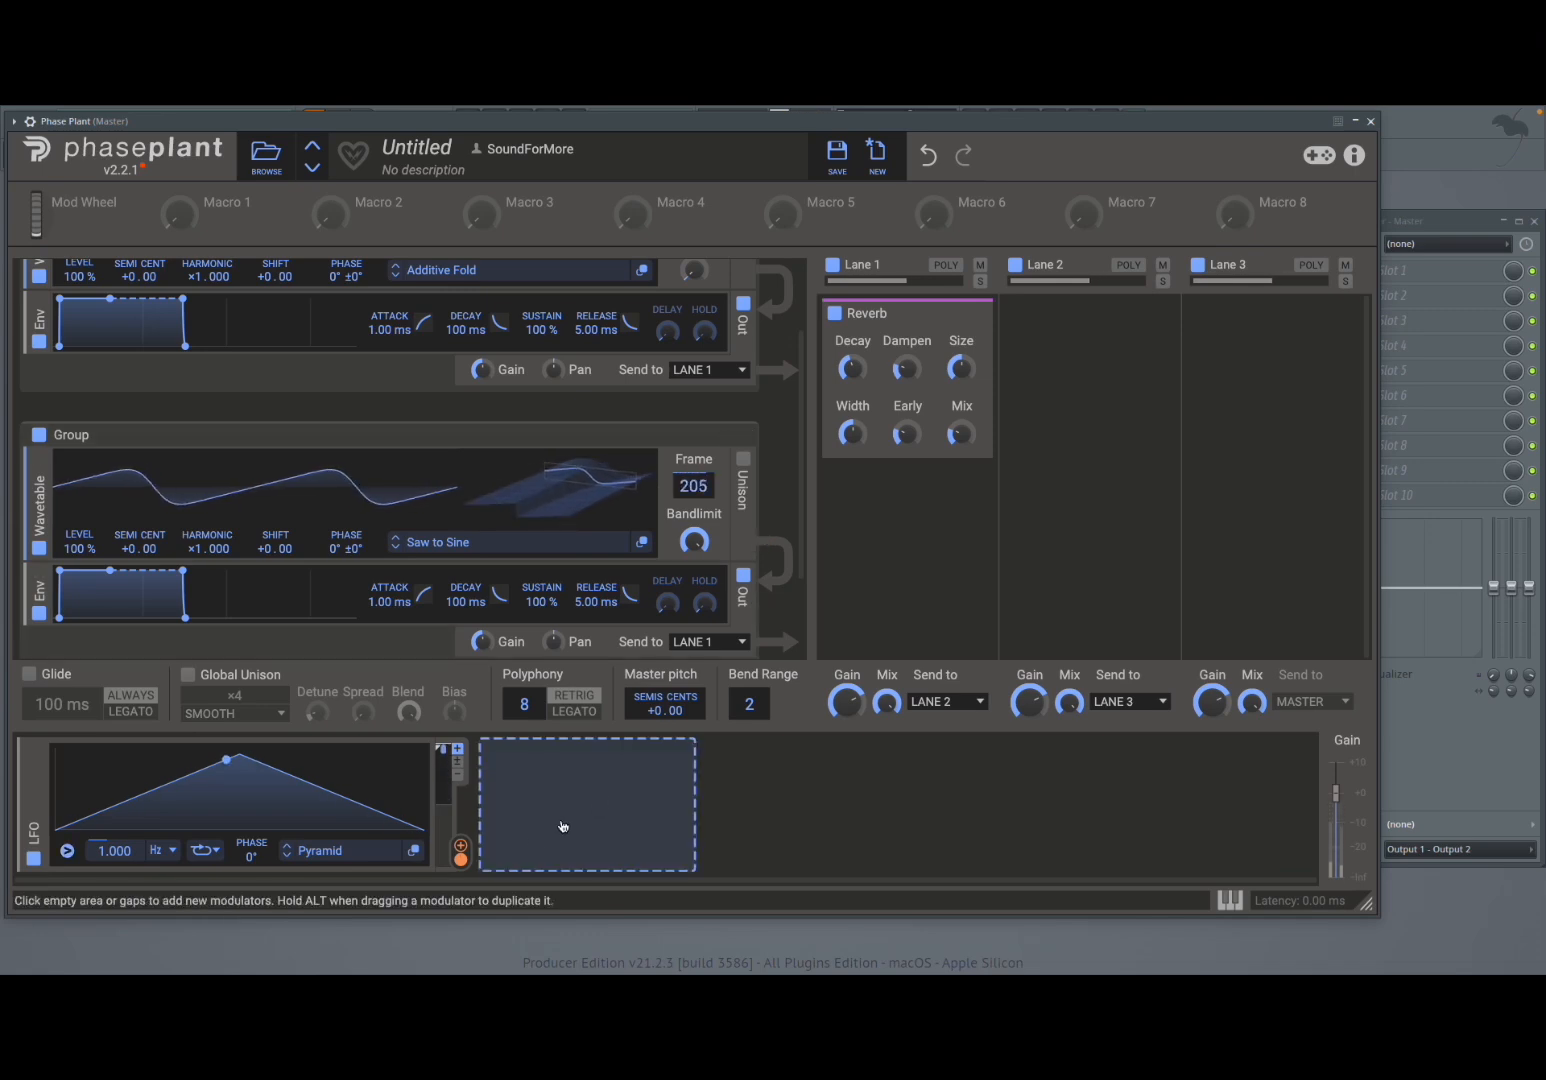
drag(461, 847, 697, 503)
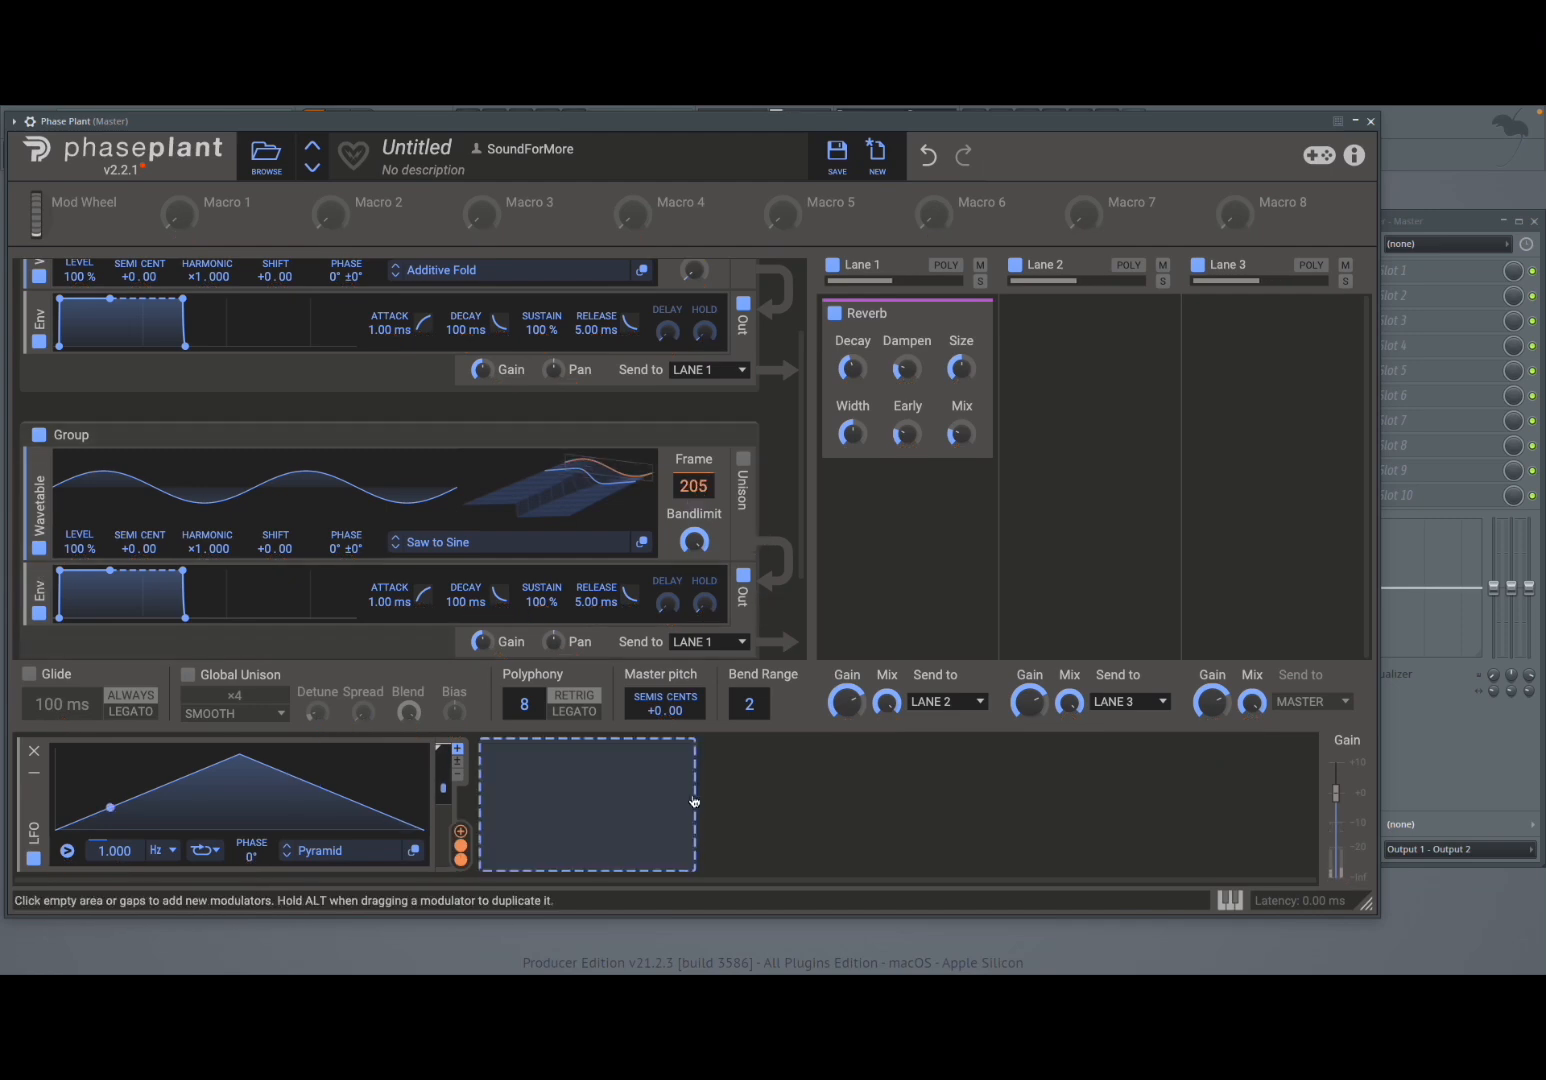
drag(690, 494, 690, 590)
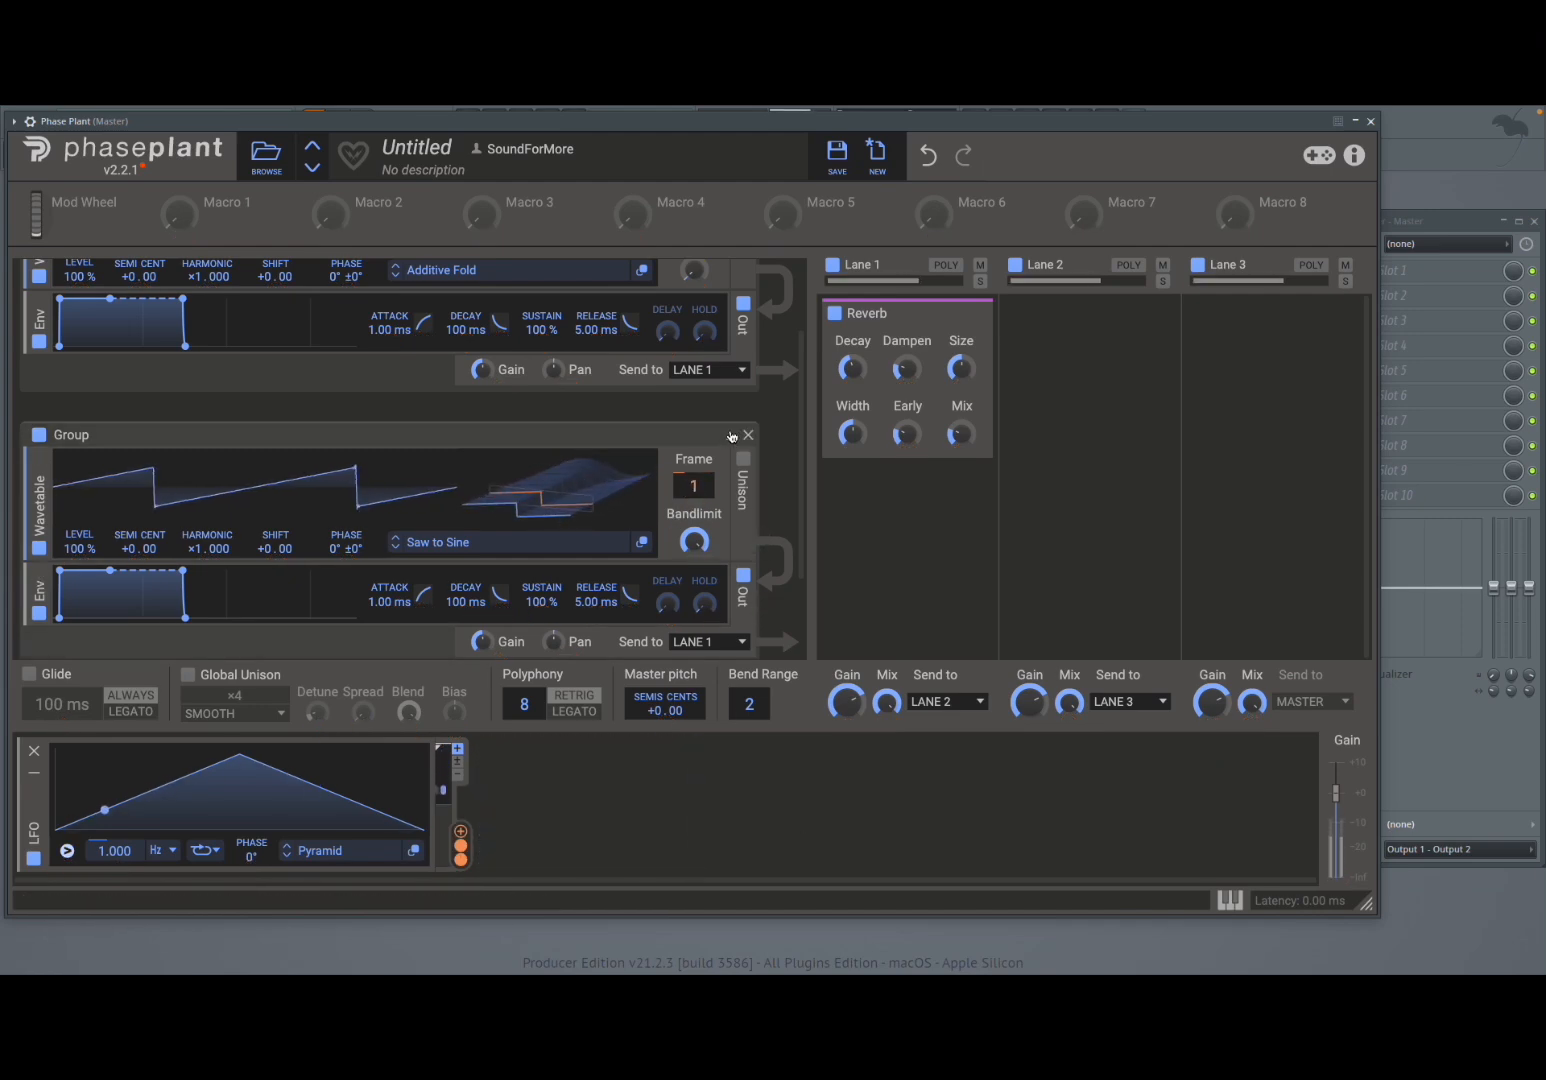
Add a Noise generator in a new group below the Saw to Sine group and lower its Level to 54 %.
scroll(800, 492, up, 2)
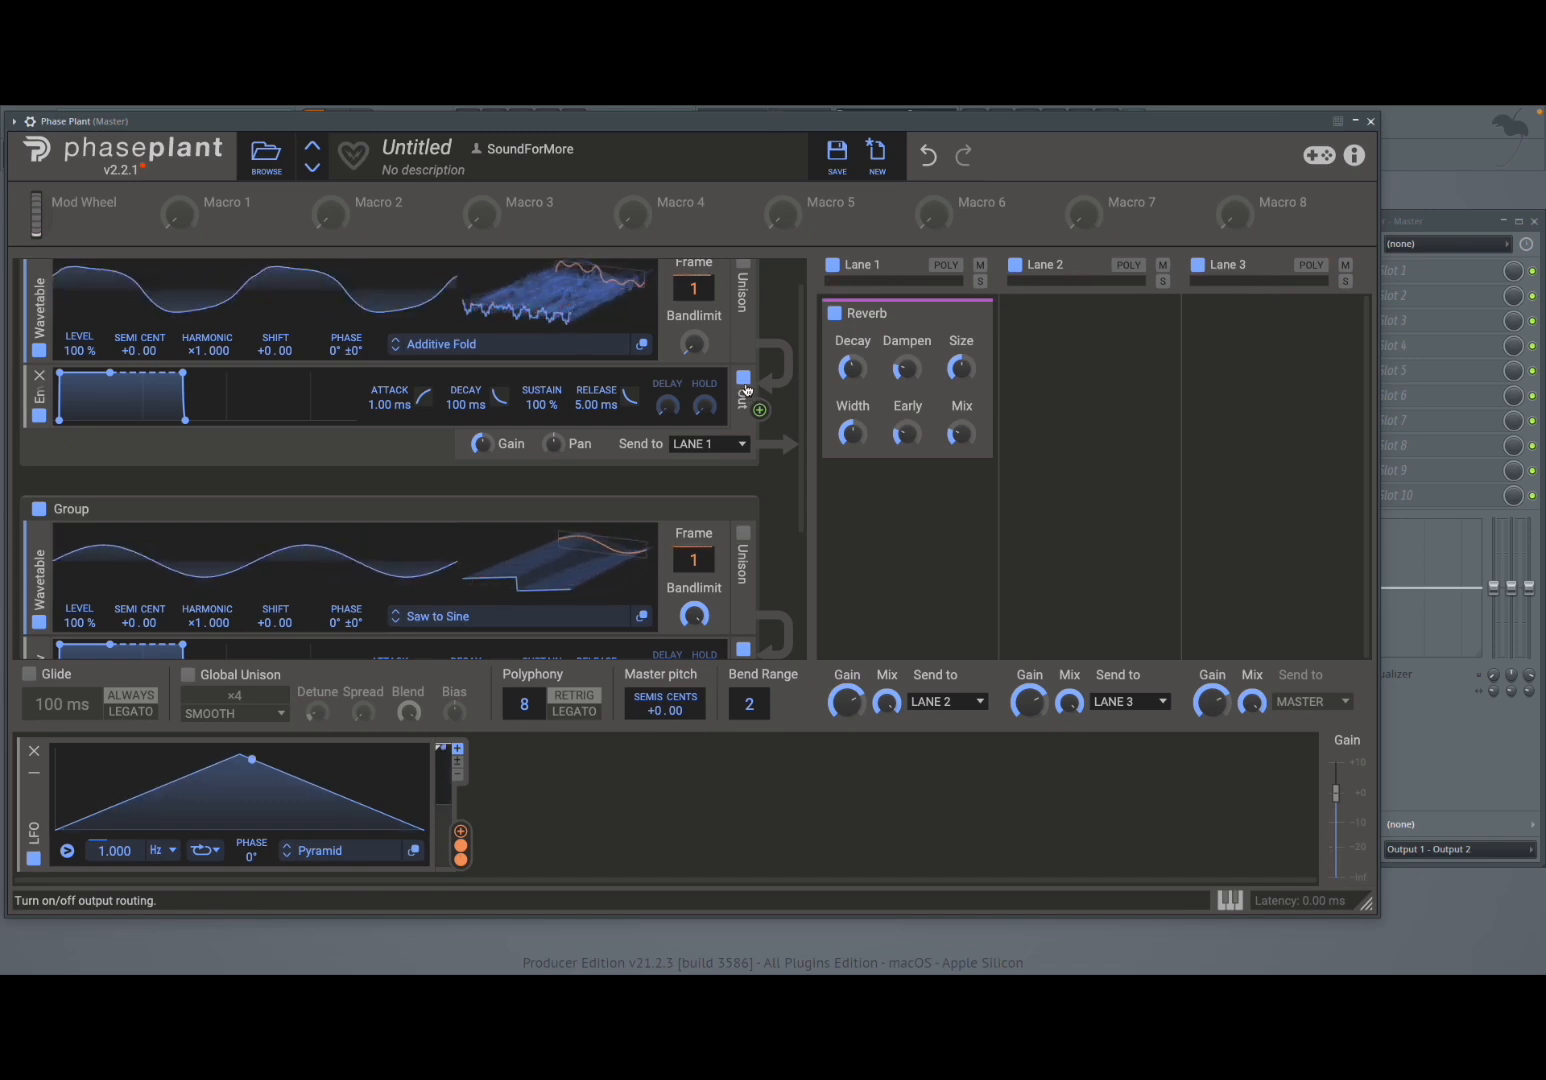
scroll(658, 546, up, 1)
scroll(658, 546, down, 4)
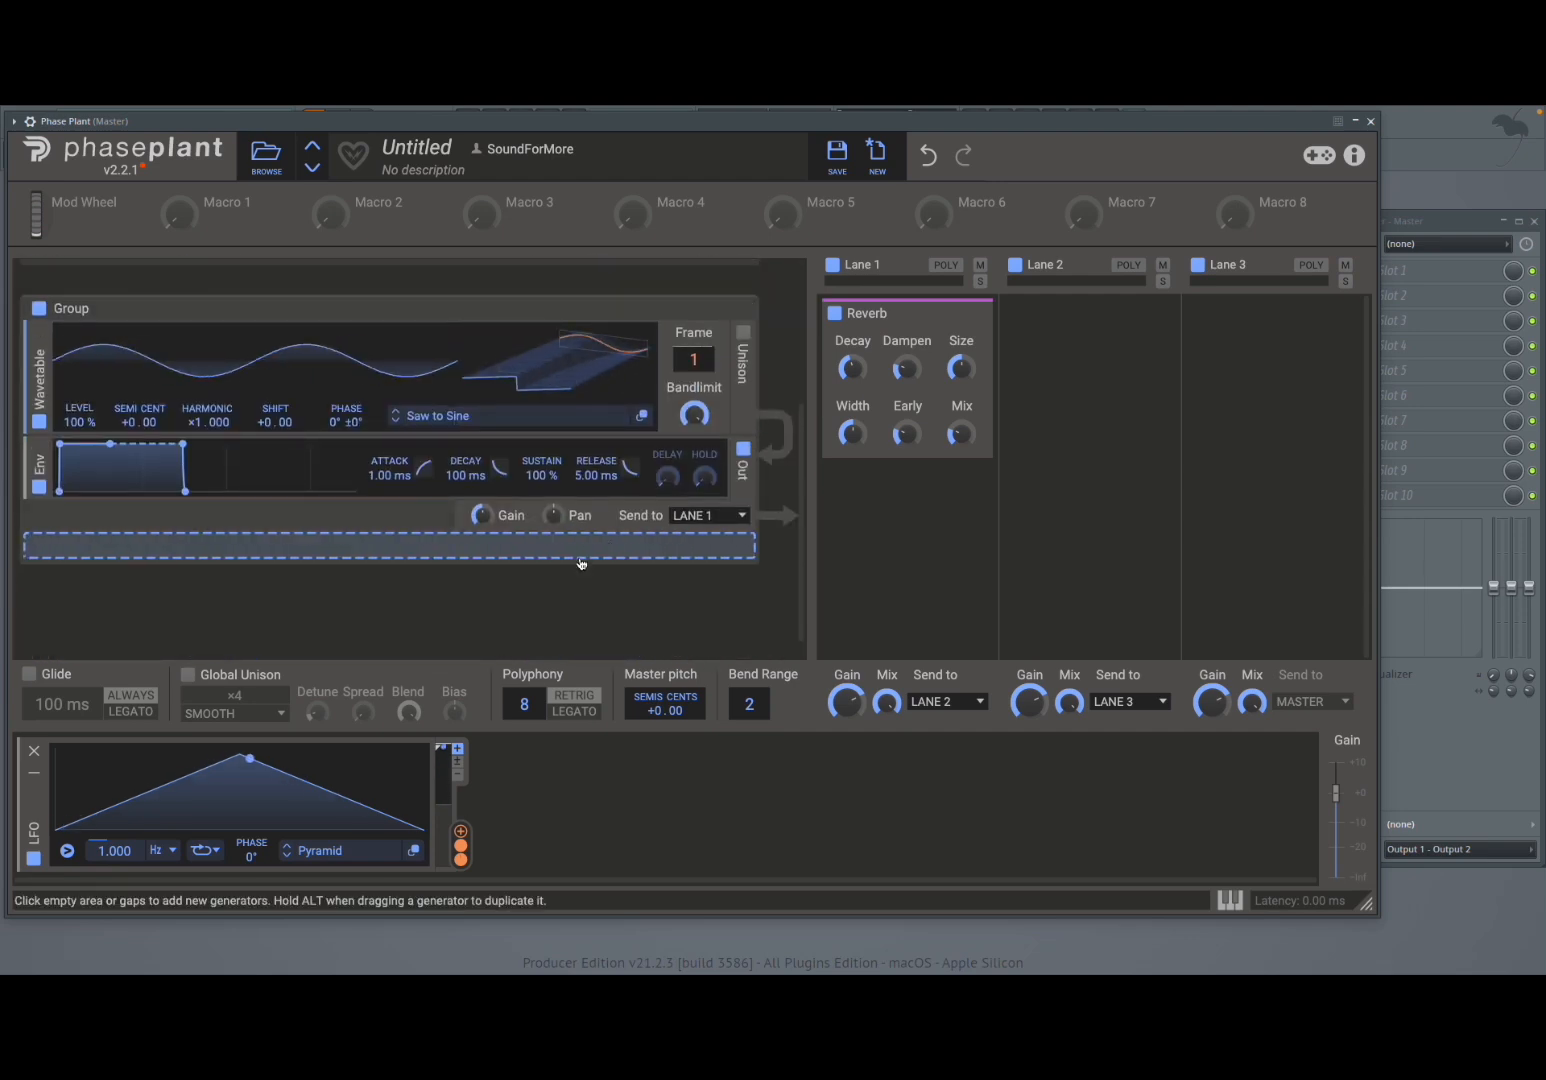
click(447, 607)
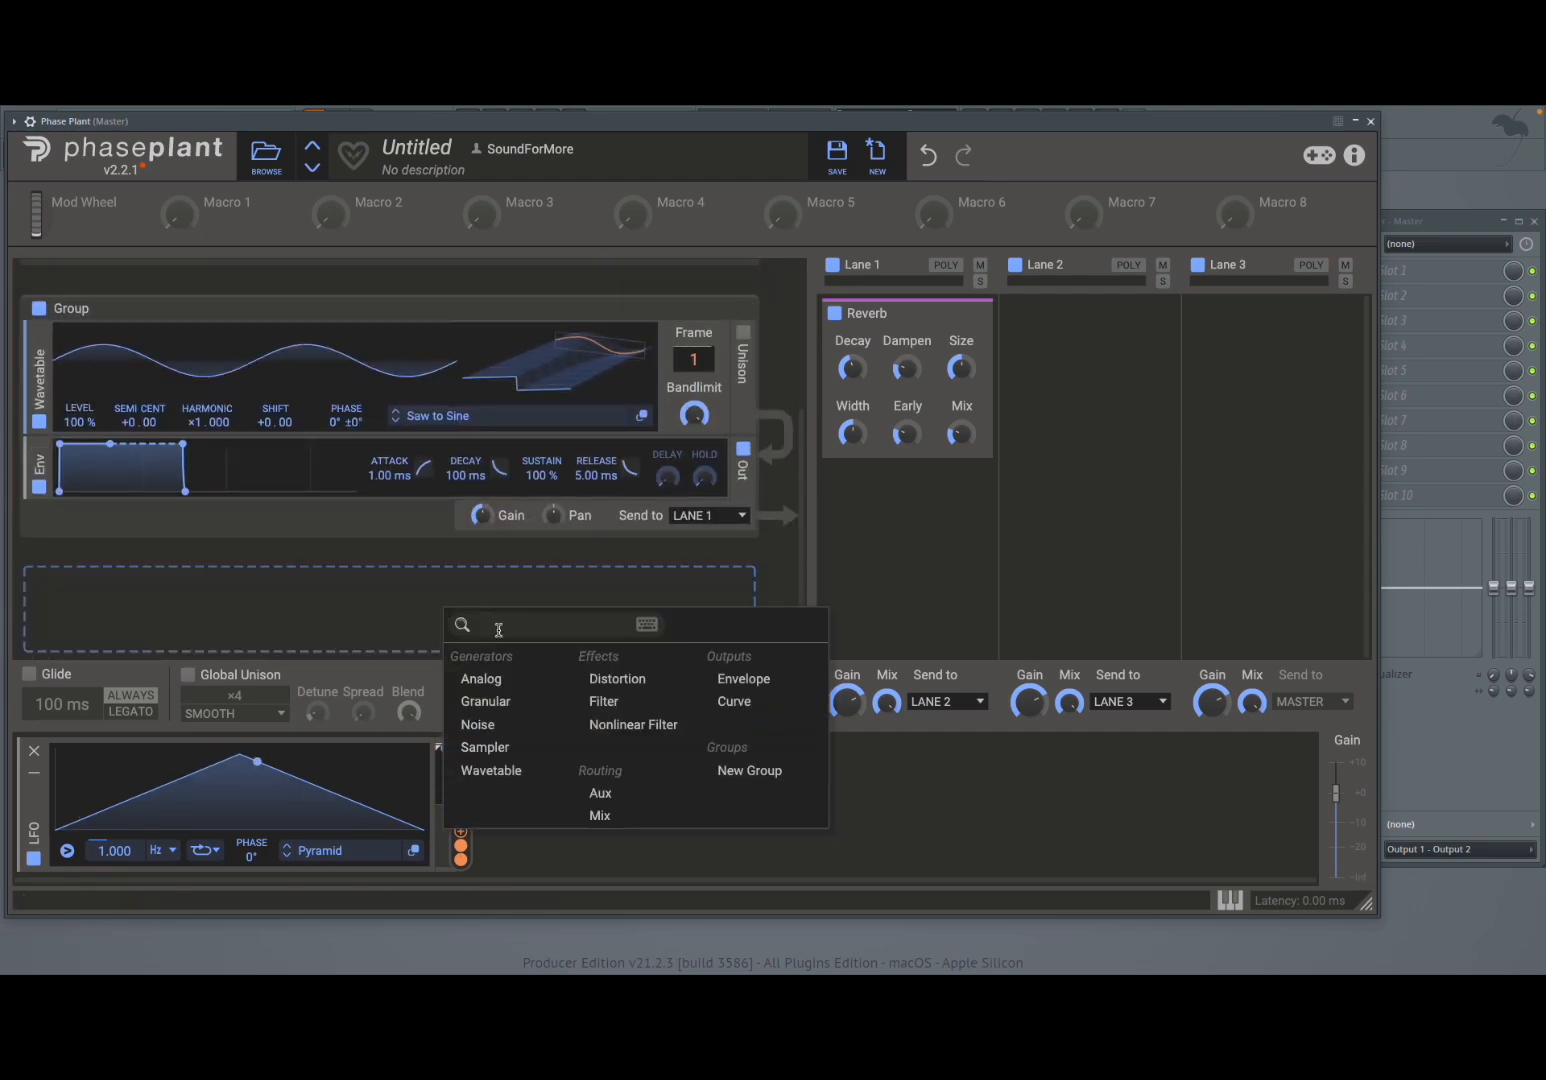
click(505, 724)
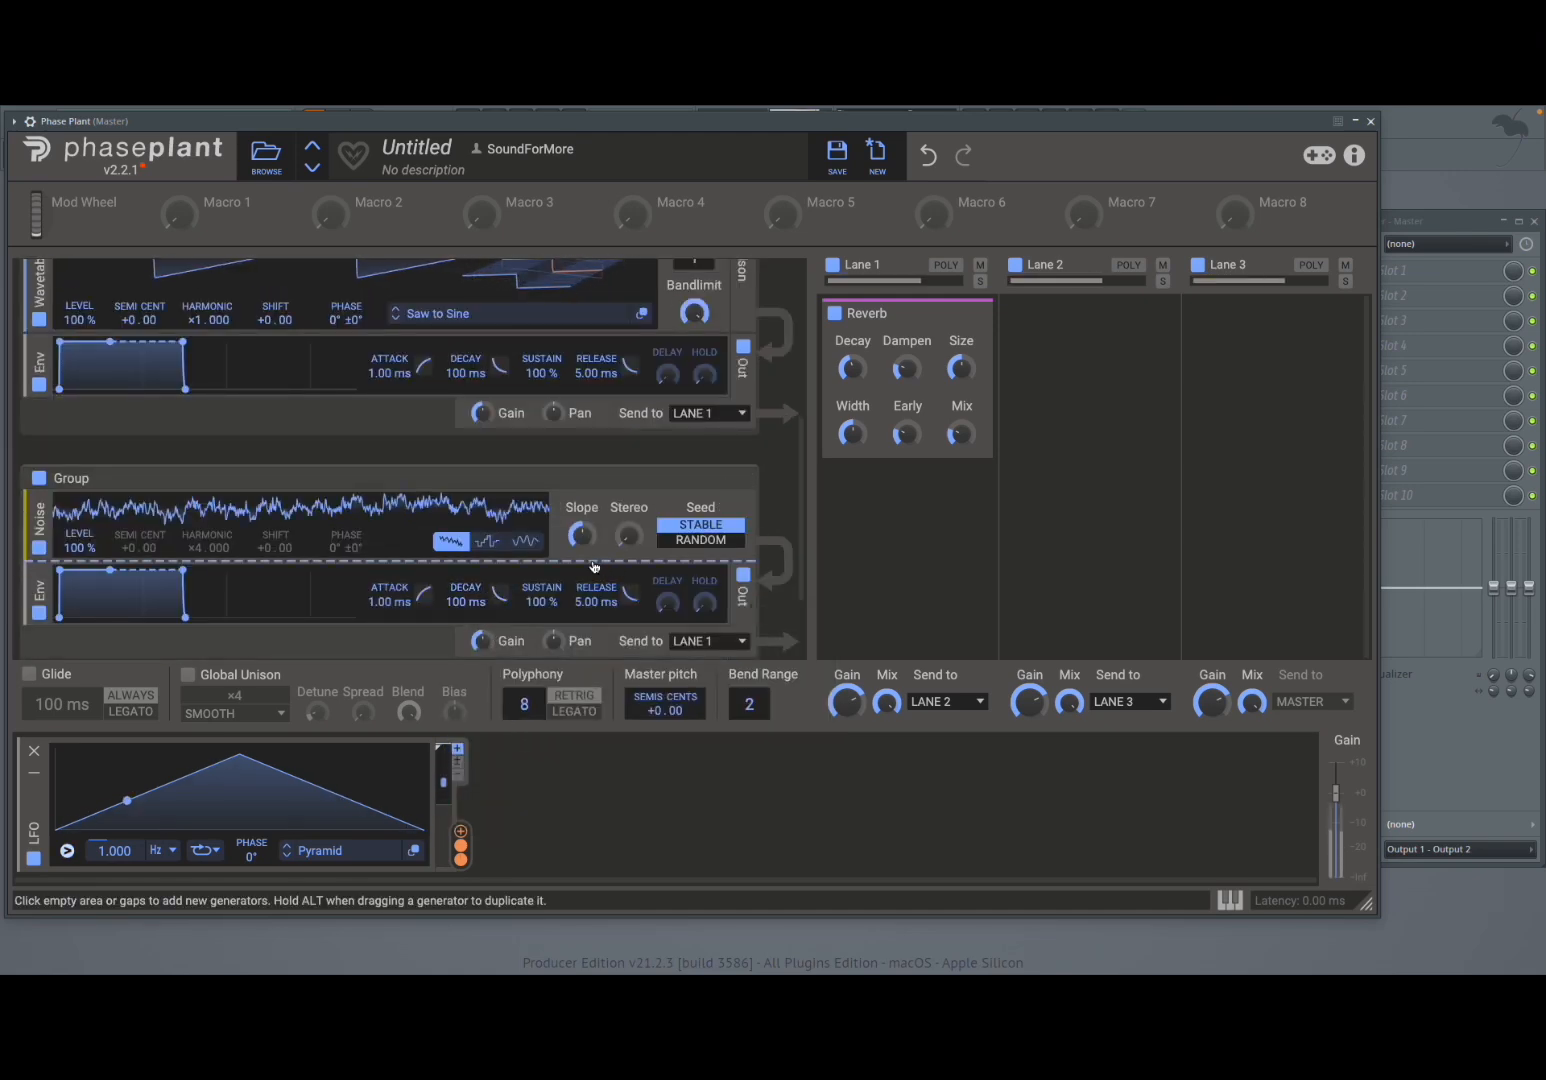
drag(79, 547, 79, 588)
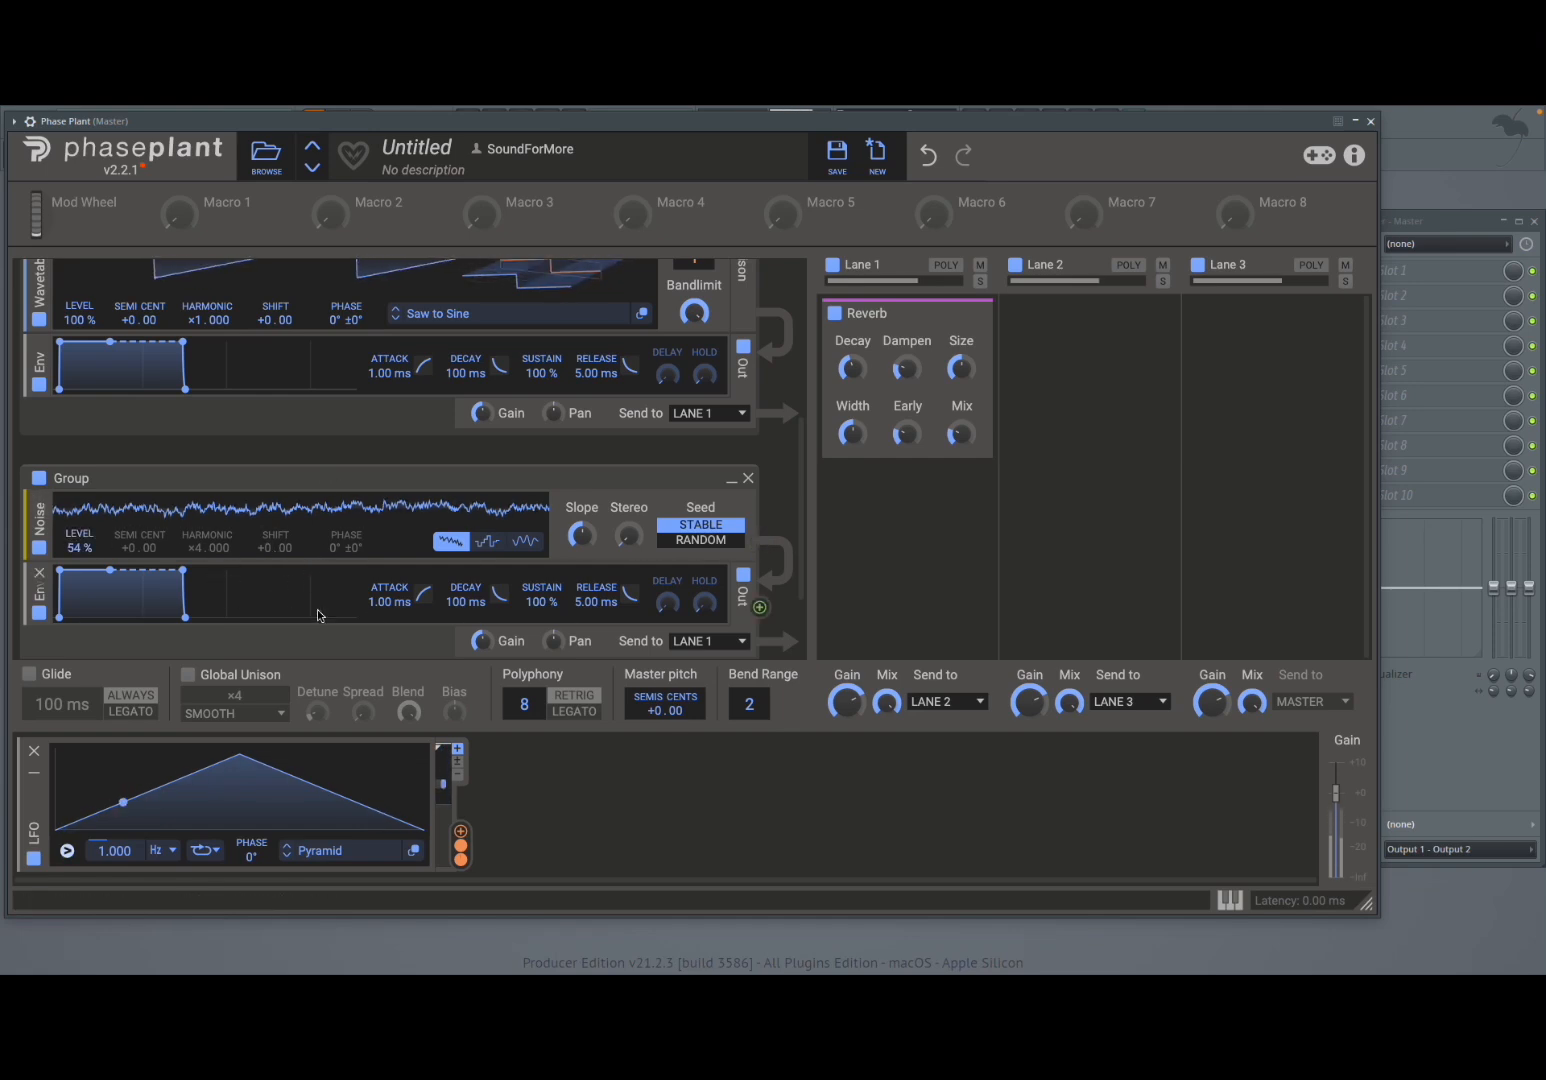
Set the noise envelope to 2.8 % Sustain and 422 ms Decay, and turn up the noise's Slope and Stereo.
drag(541, 601, 541, 683)
drag(460, 598, 460, 566)
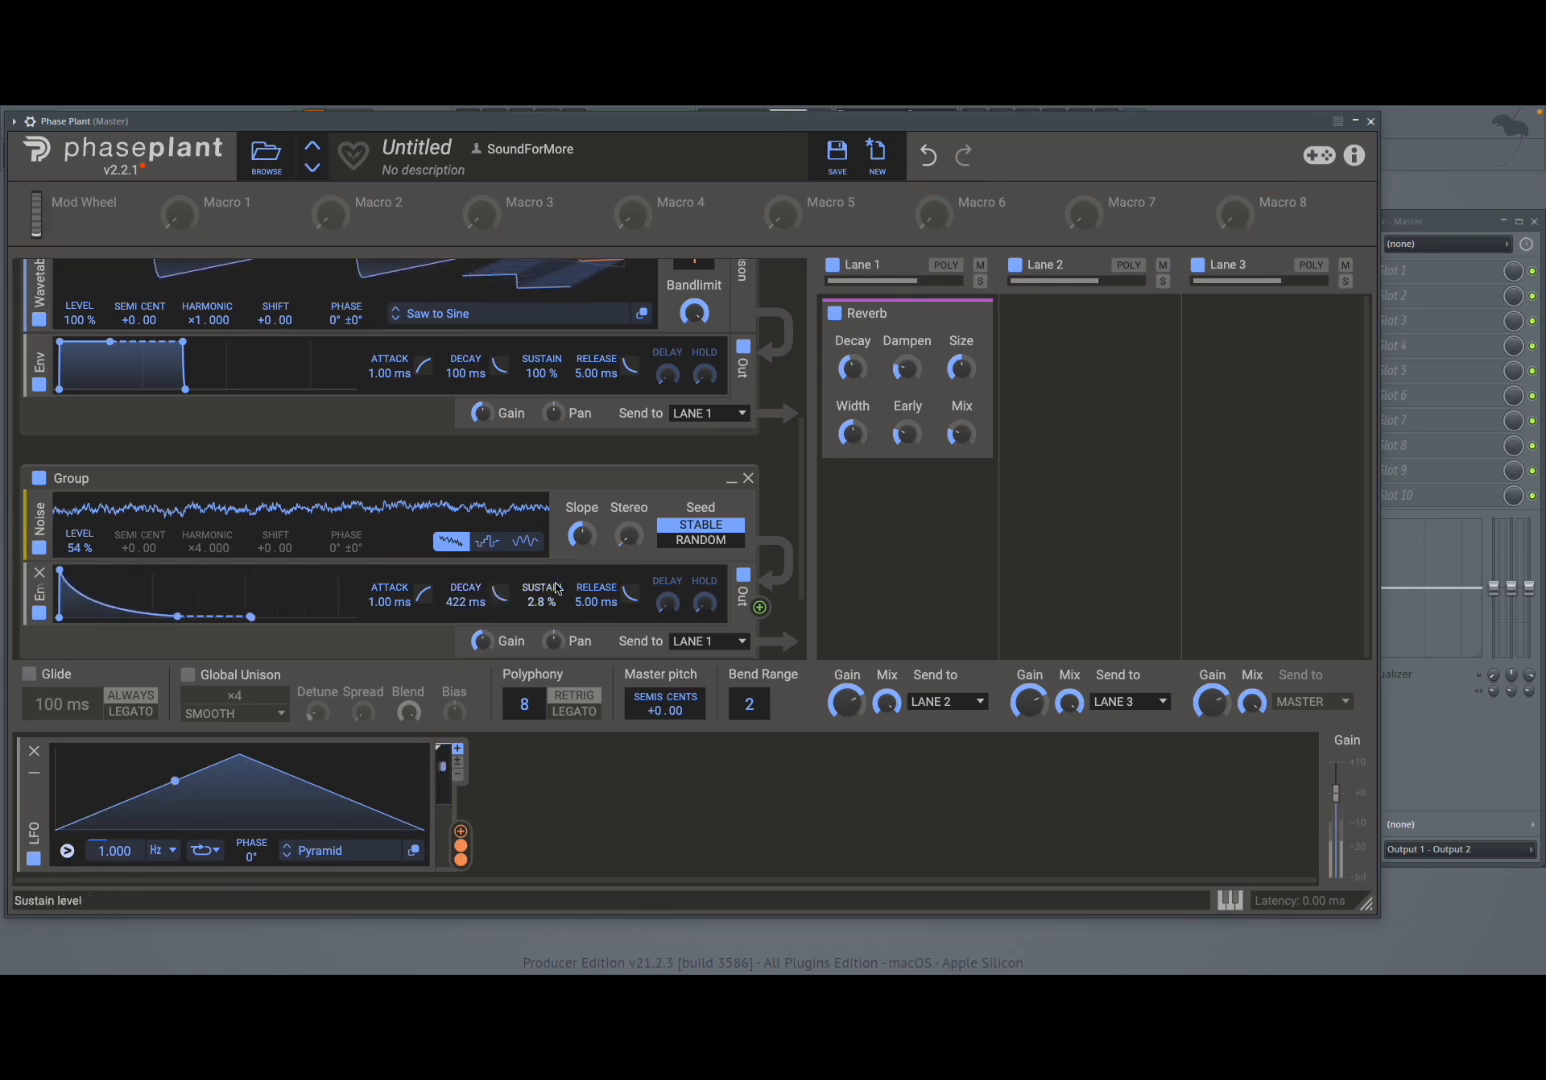
drag(581, 535, 637, 549)
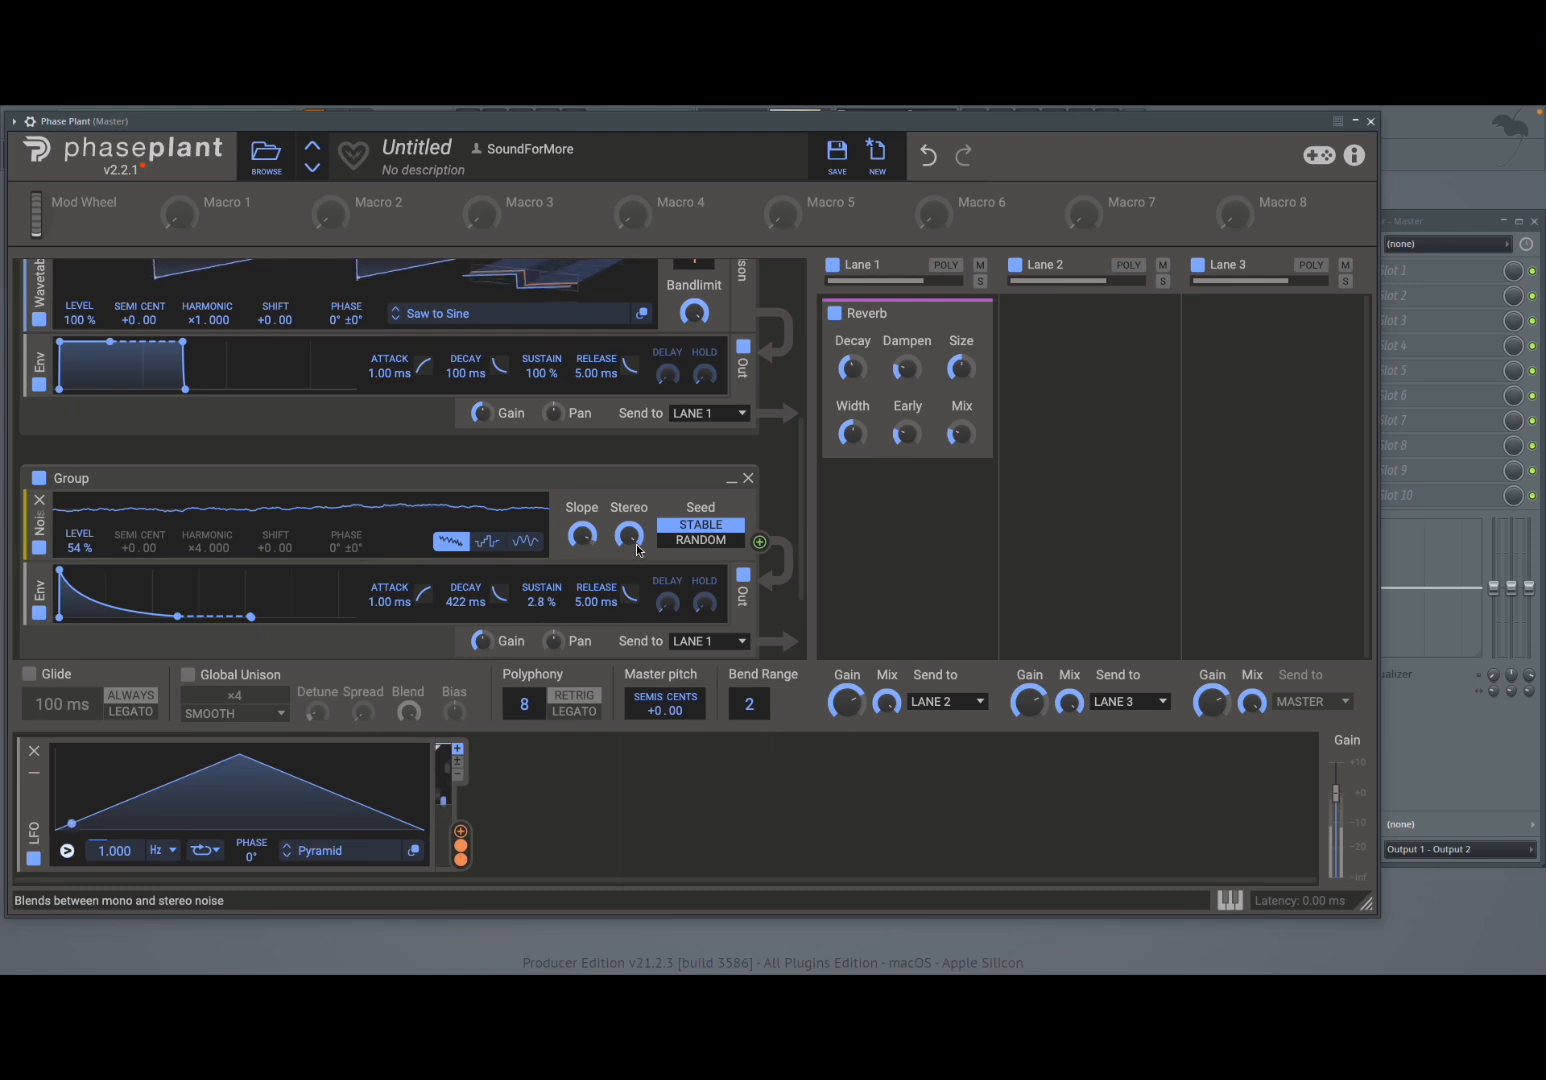